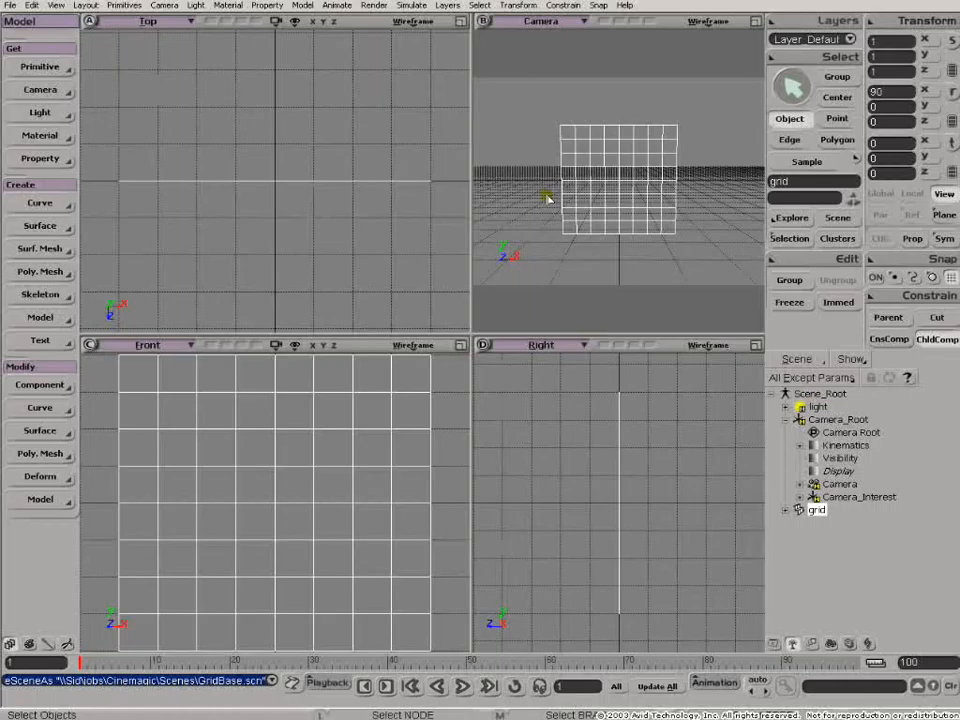
- Open the grid's material in the Render Tree and move the Lambert and Material nodes closer together
key("7")
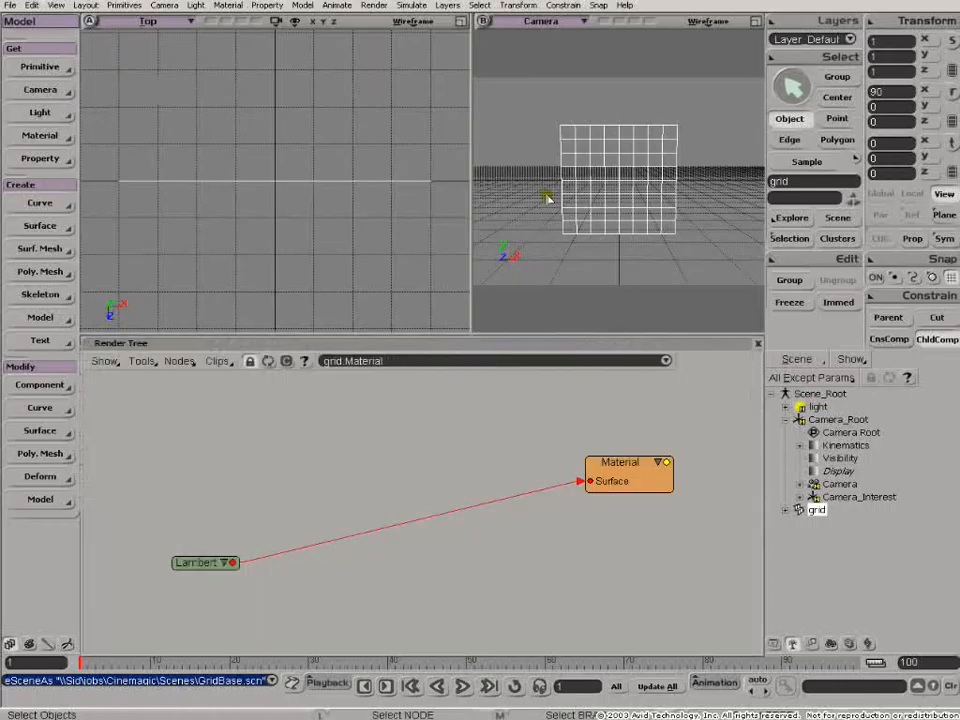
left_click_drag(203, 562, 452, 469)
left_click_drag(621, 467, 655, 450)
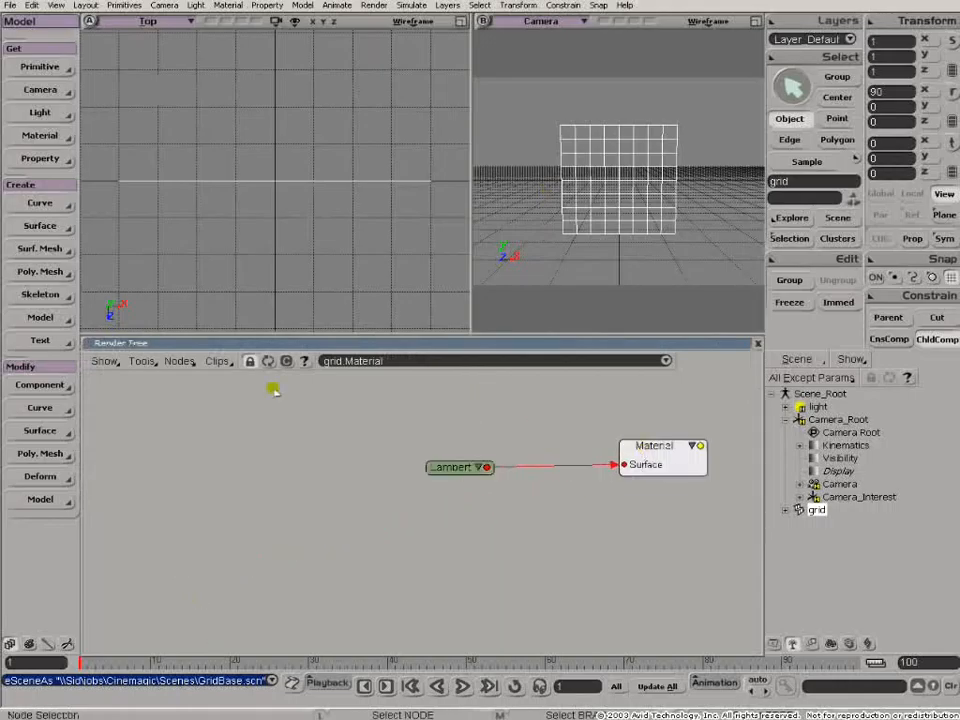
- Add an Image Lookup texture generator node, expand its inputs, and arrange it with its noIcon_pic clip ahead of the Lambert node
left_click(179, 362)
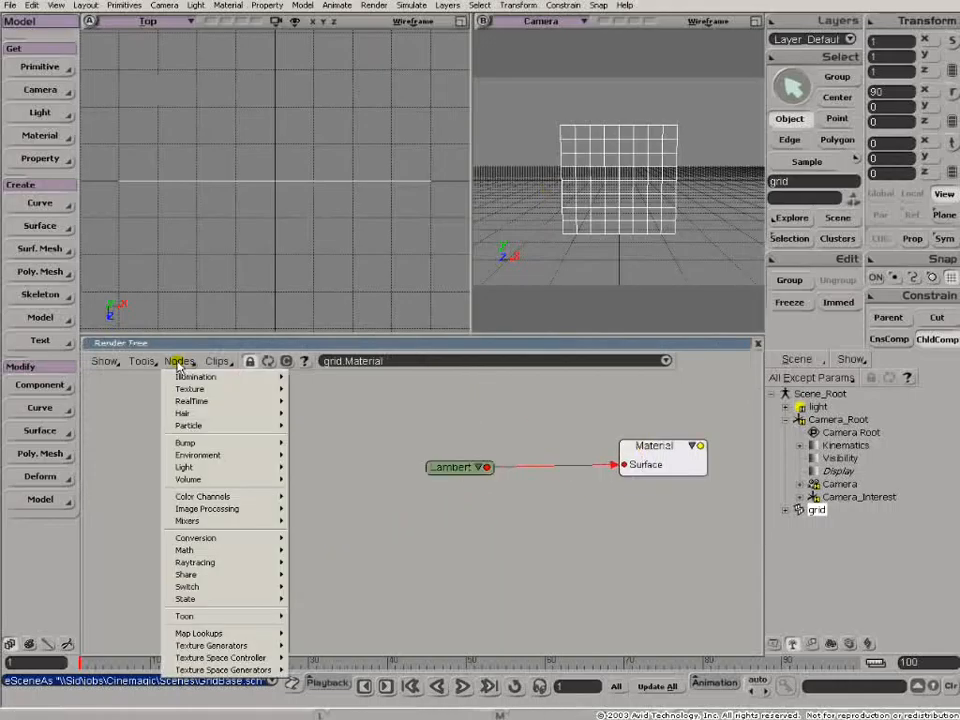
mouse_move(280, 390)
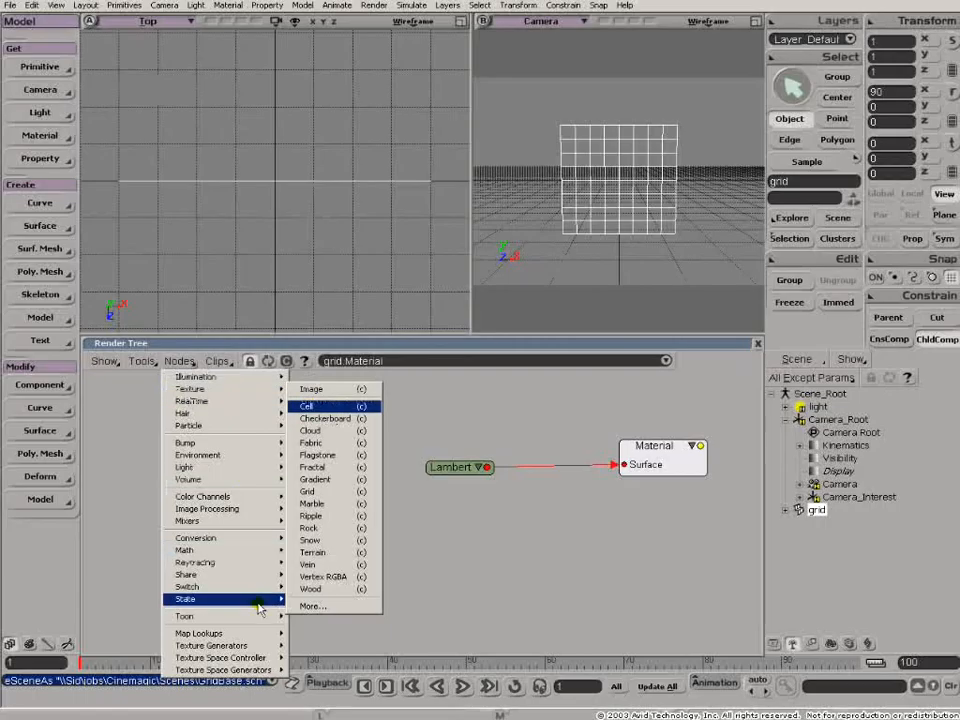
mouse_move(295, 640)
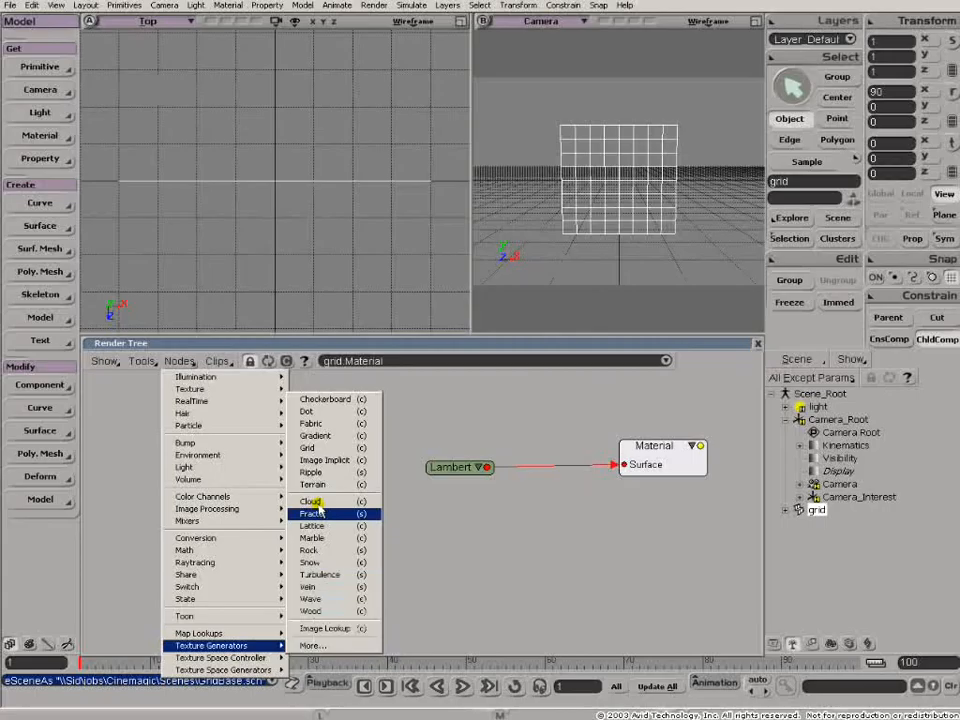
mouse_move(243, 404)
mouse_move(212, 390)
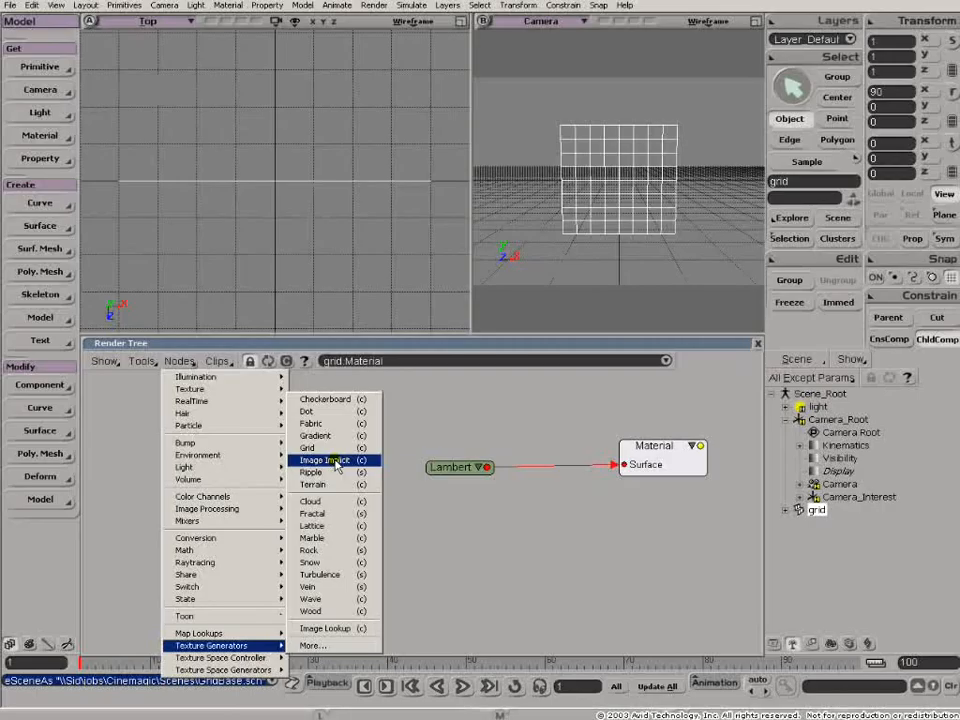
left_click(325, 630)
left_click_drag(326, 403, 228, 535)
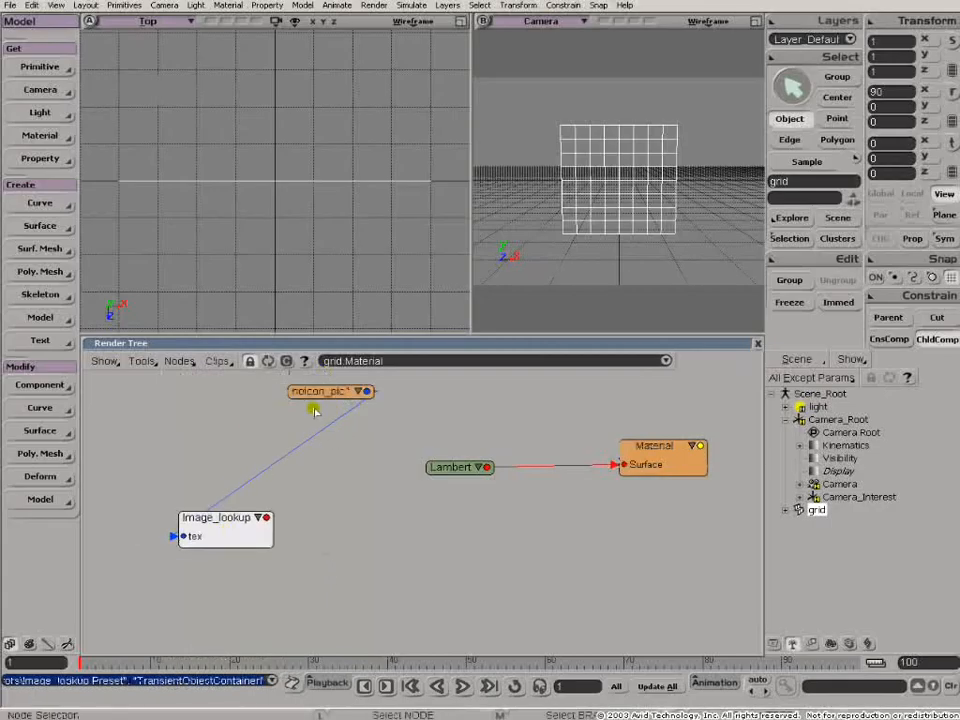
left_click_drag(316, 391, 237, 407)
left_click_drag(260, 528, 355, 513)
left_click(355, 513)
left_click_drag(294, 543, 318, 503)
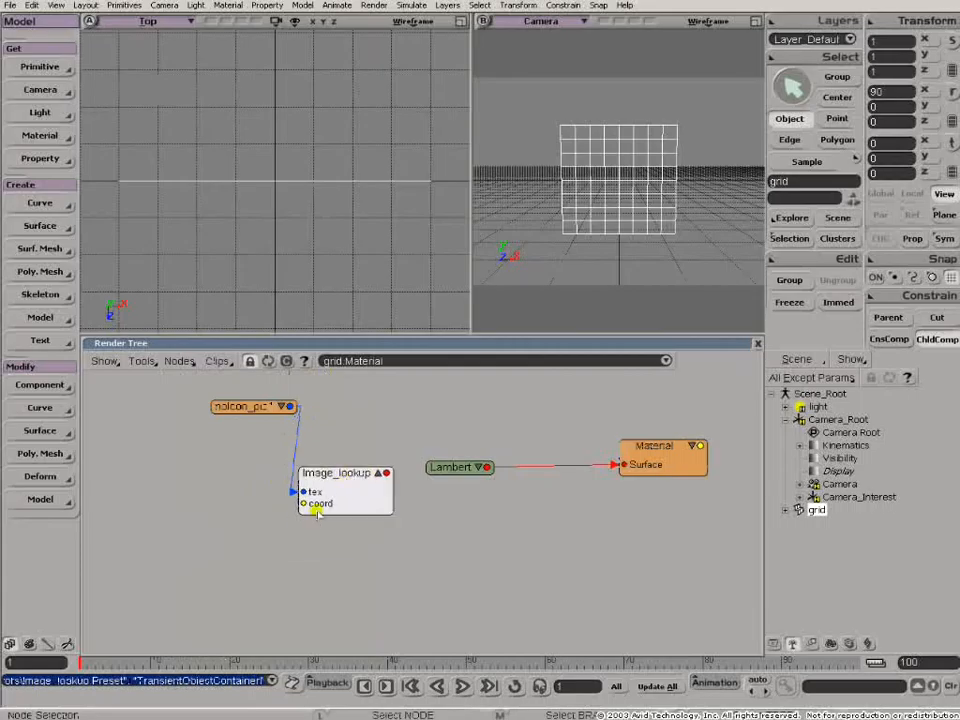
- Make room between the Image_lookup and Lambert nodes and connect the Image_lookup output to the Lambert diffuse input
left_click_drag(447, 468, 514, 450)
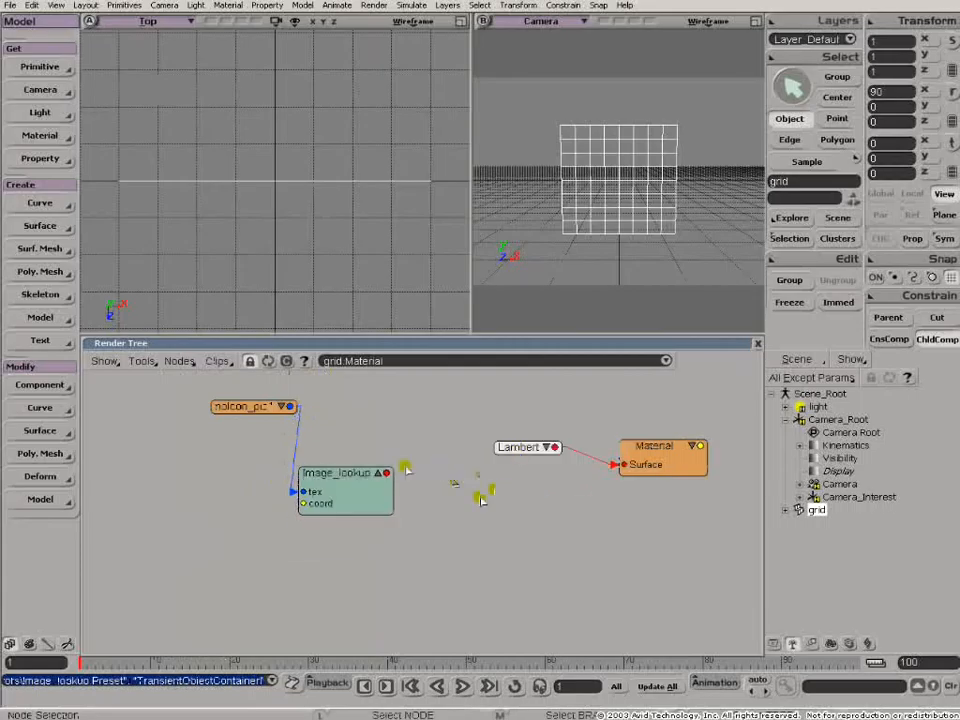
left_click_drag(347, 482, 373, 453)
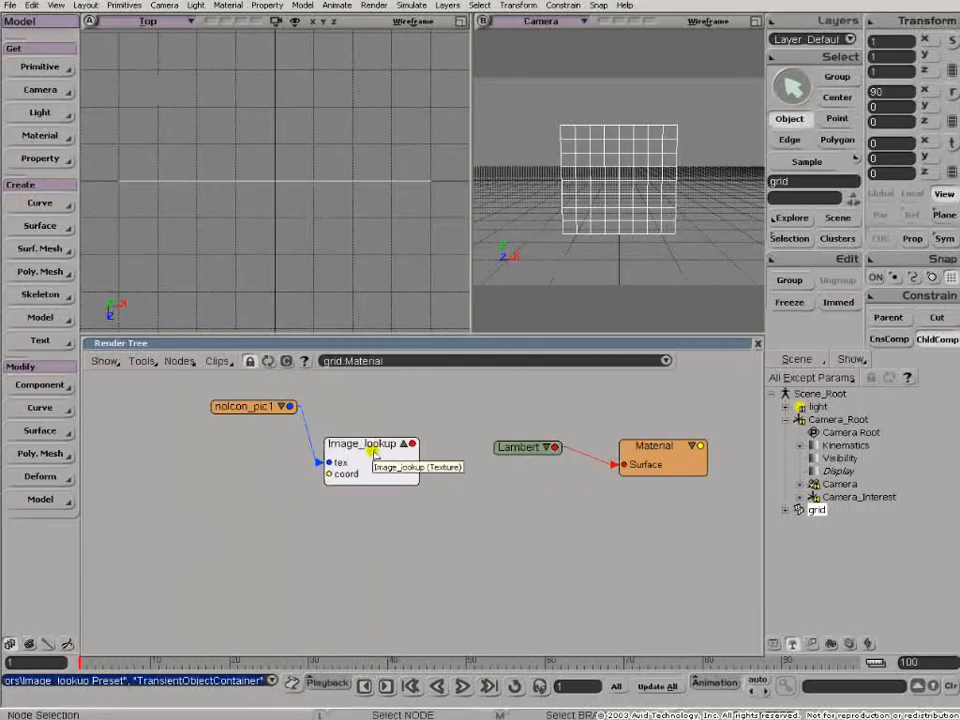
left_click_drag(412, 444, 495, 440)
left_click(529, 369)
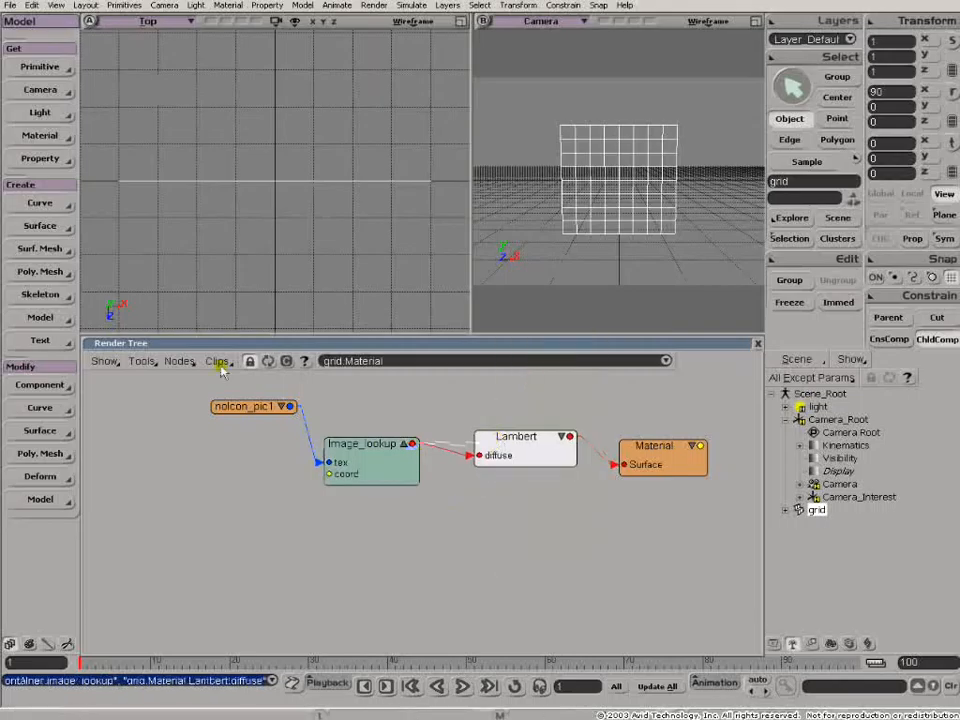
- Add a Texture_Projection_Lookup node and connect it to the coord input of the Image_lookup node
left_click(180, 361)
mouse_move(240, 669)
left_click(350, 682)
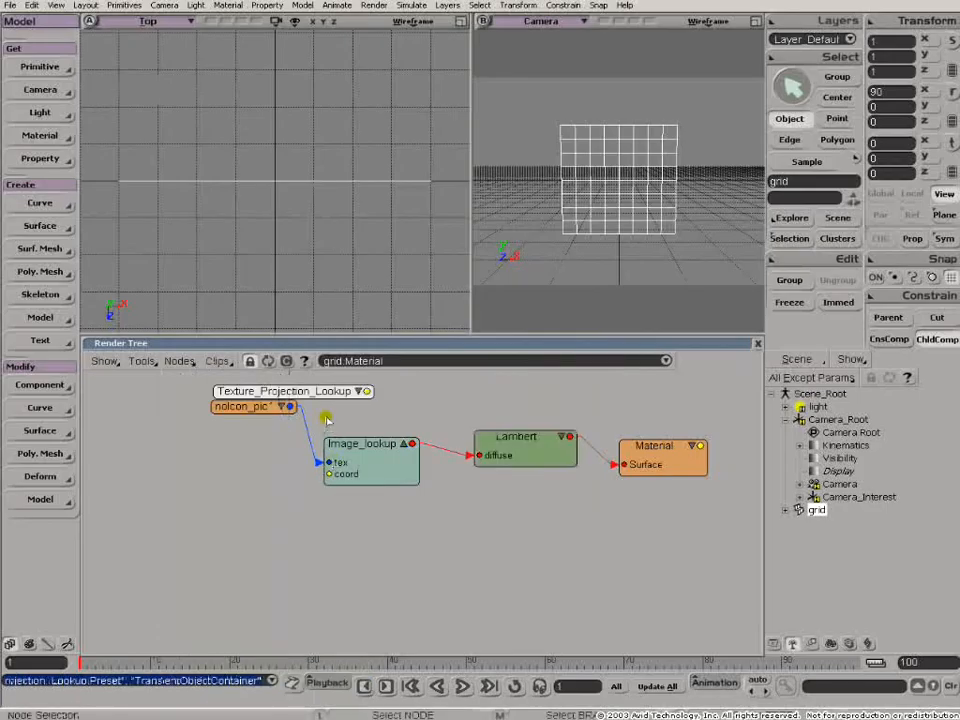
left_click_drag(316, 391, 330, 474)
- Assign a new Planar XZ projection to the Texture_Projection_Lookup node and draw a render region around the grid in the Camera view
double_click(140, 547)
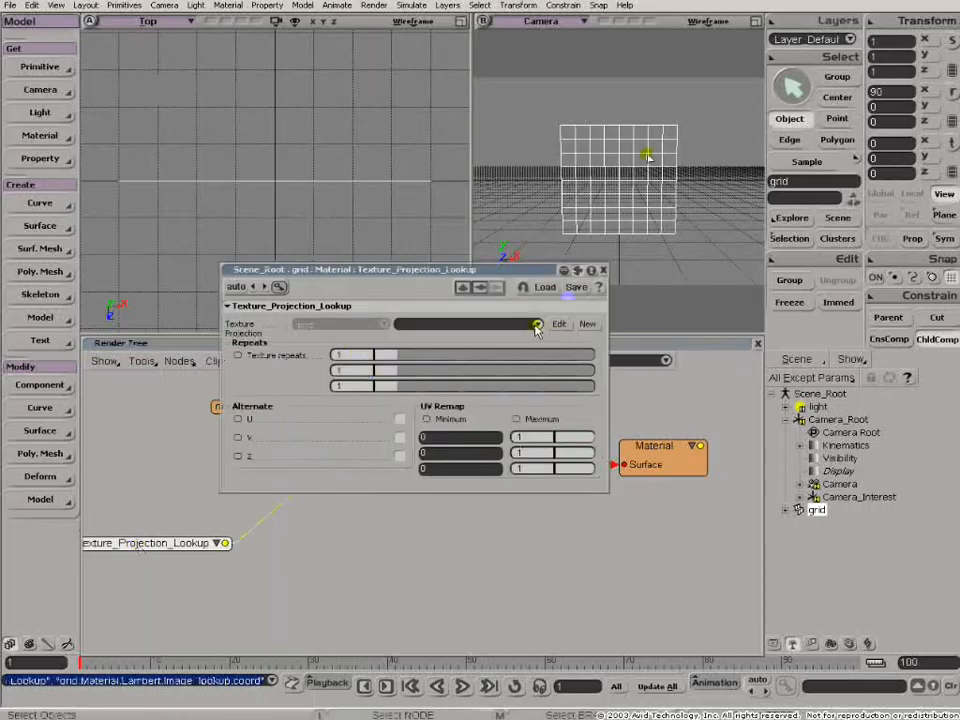
left_click(588, 325)
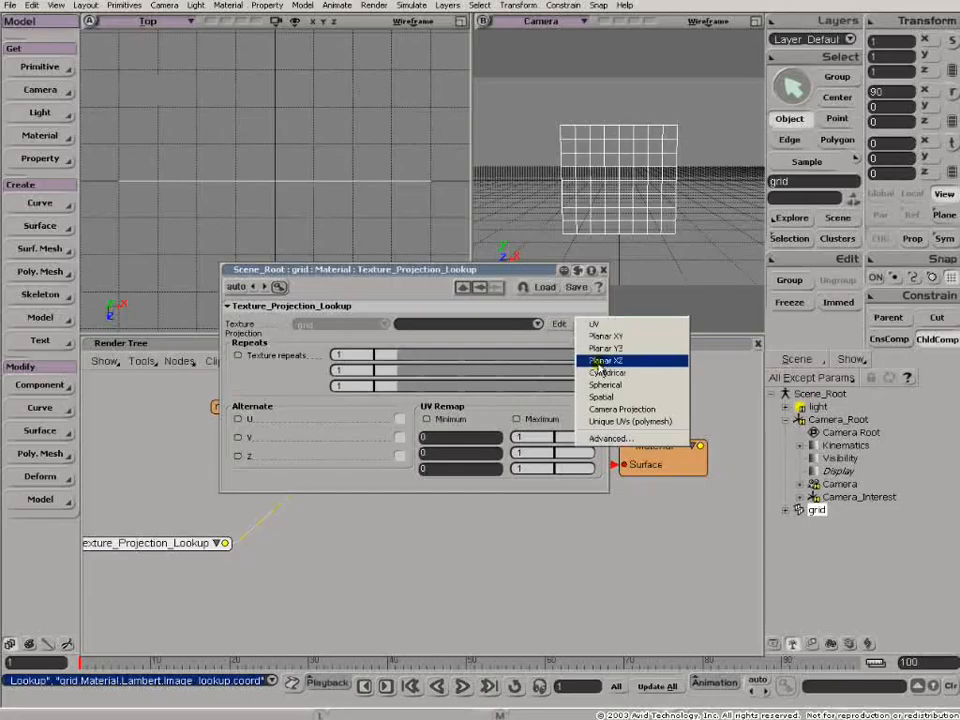
left_click(603, 361)
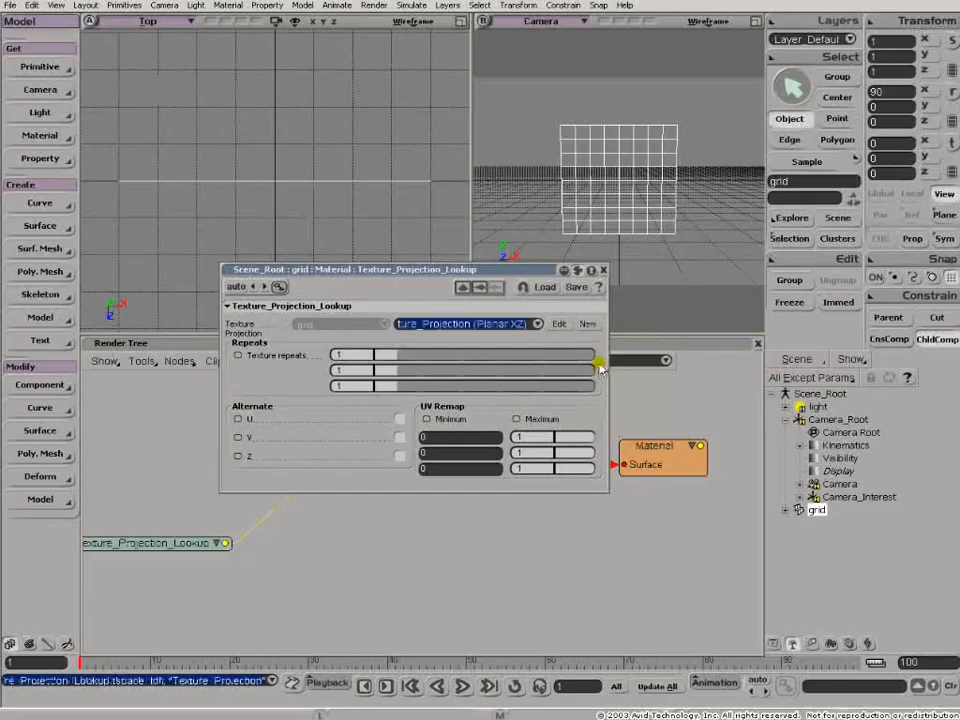
left_click(603, 270)
key("q")
left_click_drag(531, 105, 724, 259)
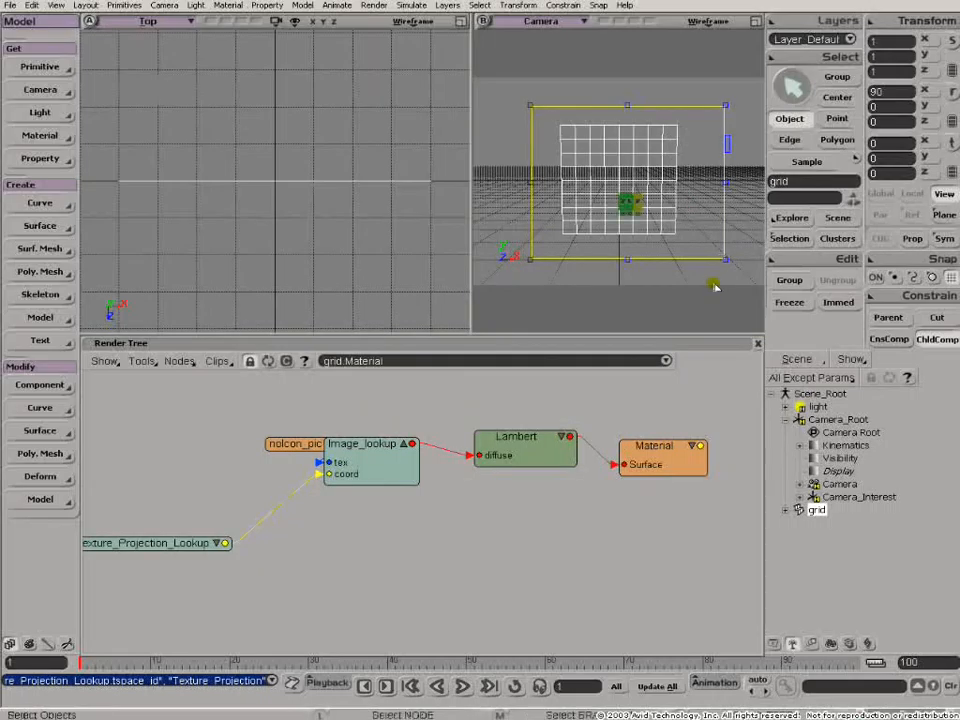
- Spread out the clip, projection, Image_lookup, Lambert and Material nodes so every connection in the render tree is readable
left_click_drag(292, 443, 170, 406)
left_click_drag(550, 444, 570, 458)
left_click_drag(657, 451, 688, 421)
left_click_drag(556, 461, 577, 444)
left_click_drag(387, 470, 417, 485)
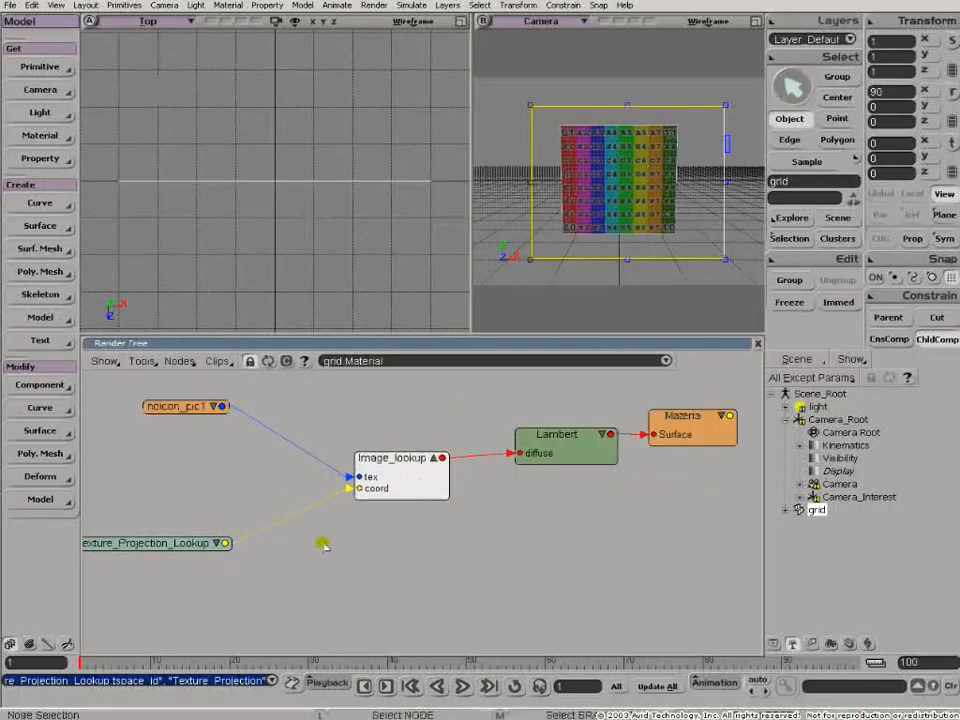
left_click_drag(171, 549, 150, 548)
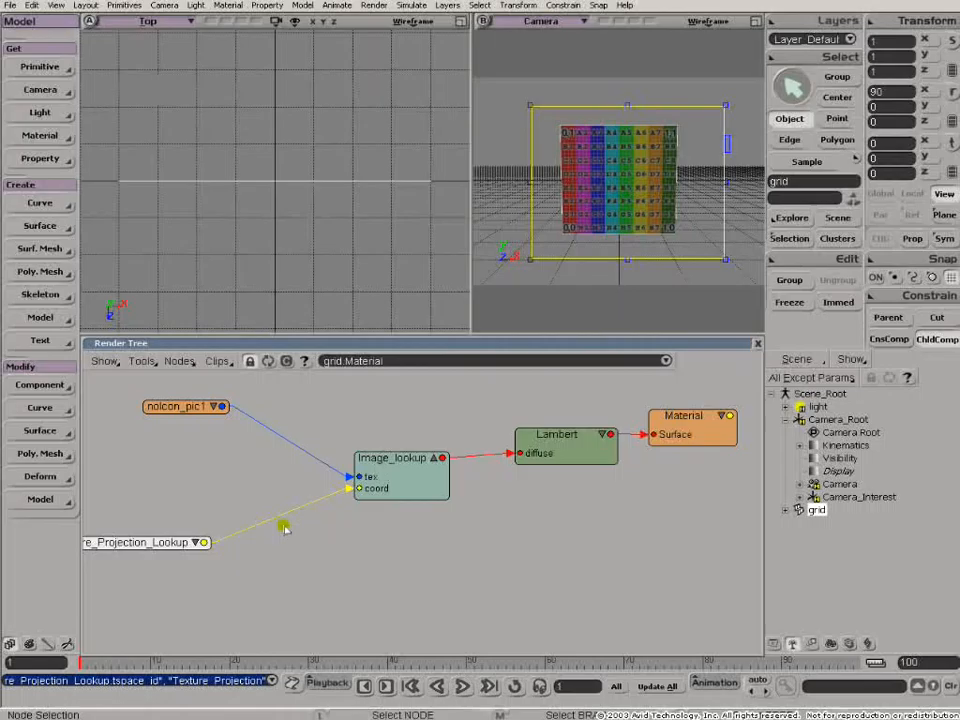
- Add a 3Dwarp texture space controller and wire it between the Texture_Projection_Lookup node and the Image_lookup coord input
left_click(179, 361)
mouse_move(210, 661)
left_click(316, 658)
left_click_drag(340, 391, 284, 561)
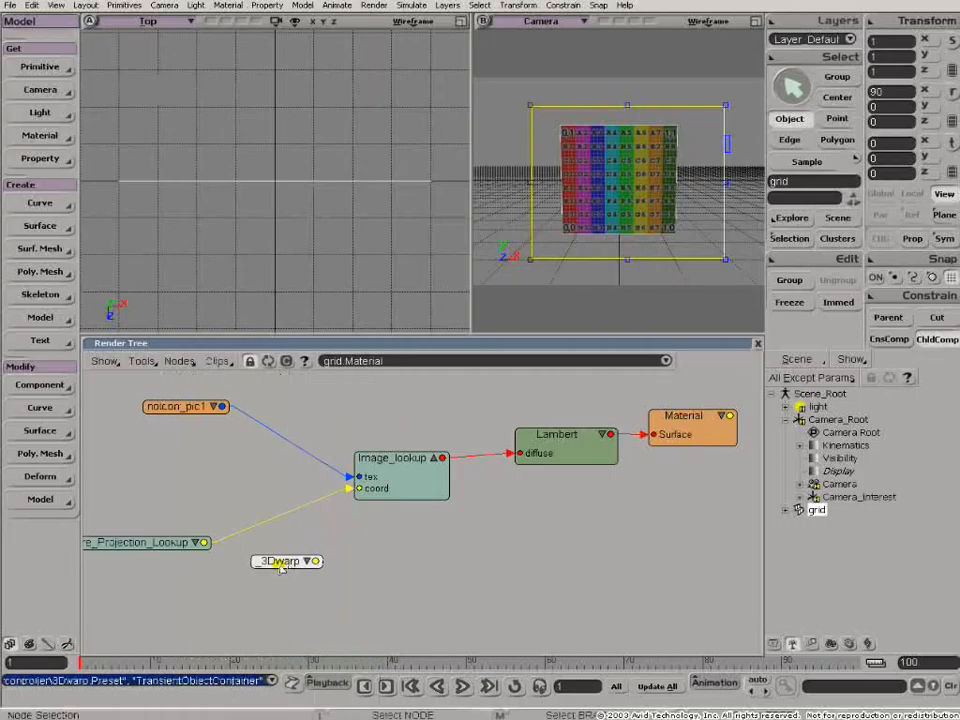
left_click_drag(205, 543, 372, 490)
left_click(292, 555)
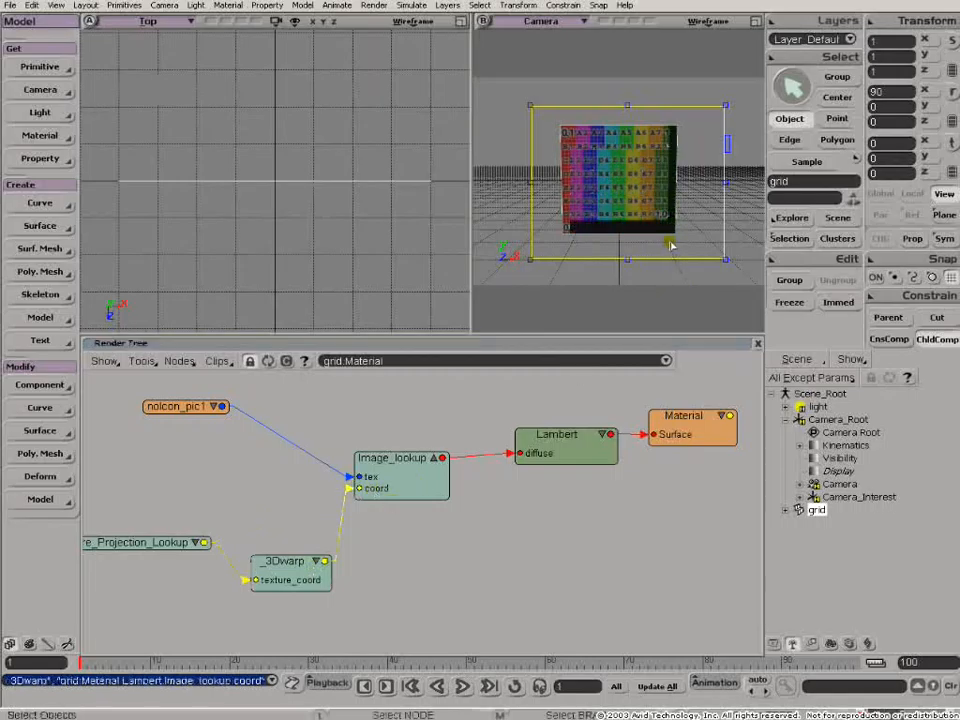
- Open the 3Dwarp properties, move them clear of the render region and expand the node's input ports
double_click(278, 565)
left_click_drag(354, 274, 199, 80)
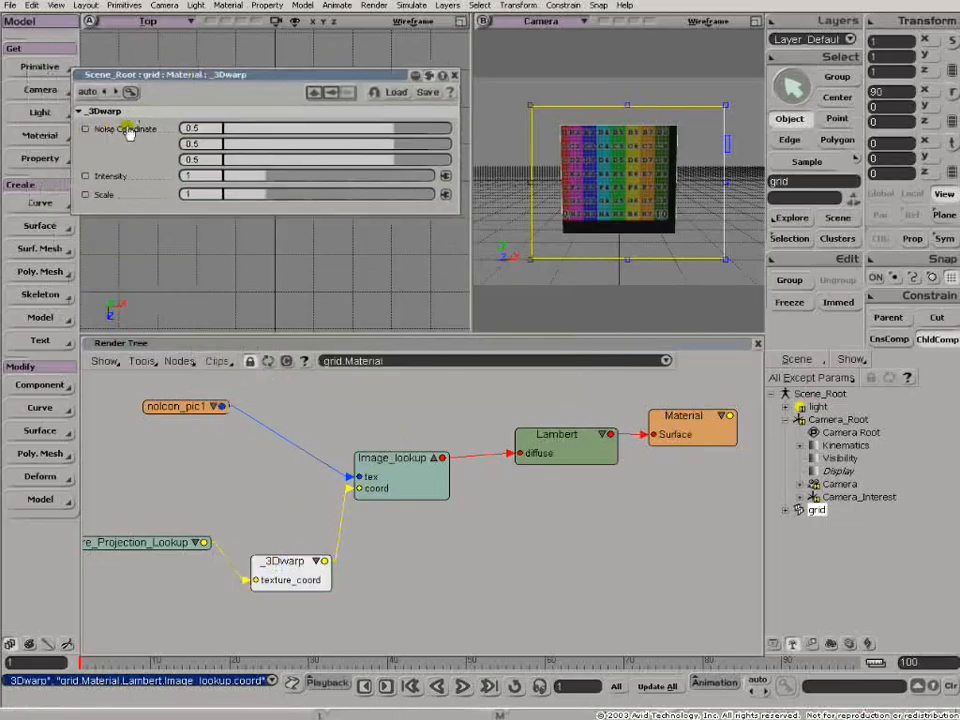
left_click(316, 562)
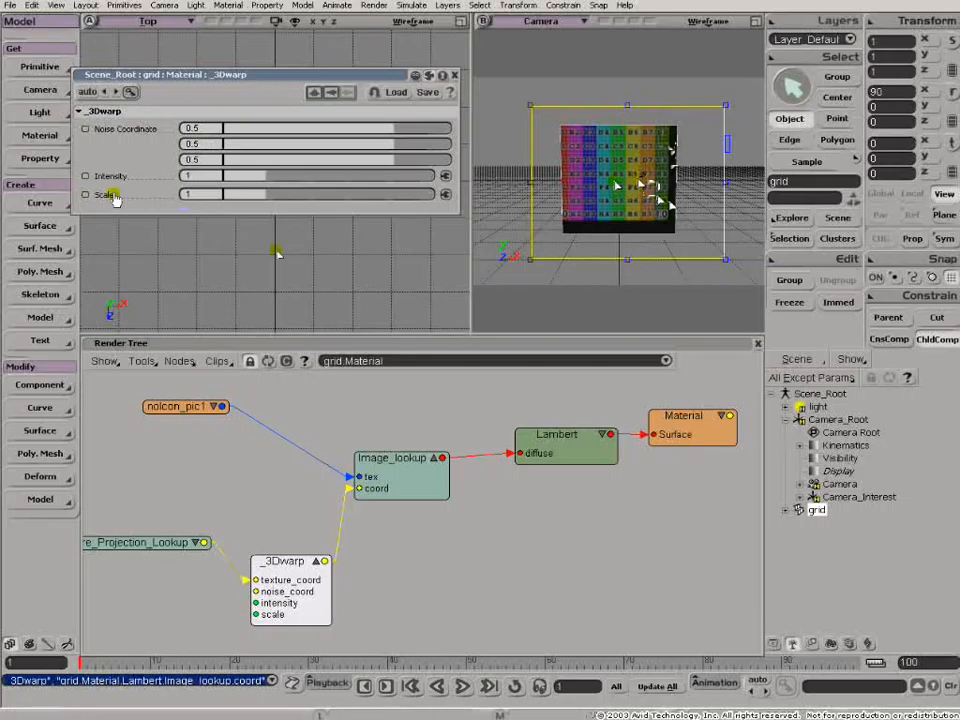
- Reduce the 3Dwarp intensity to 0 and set its scale to 0.968
left_click(243, 178)
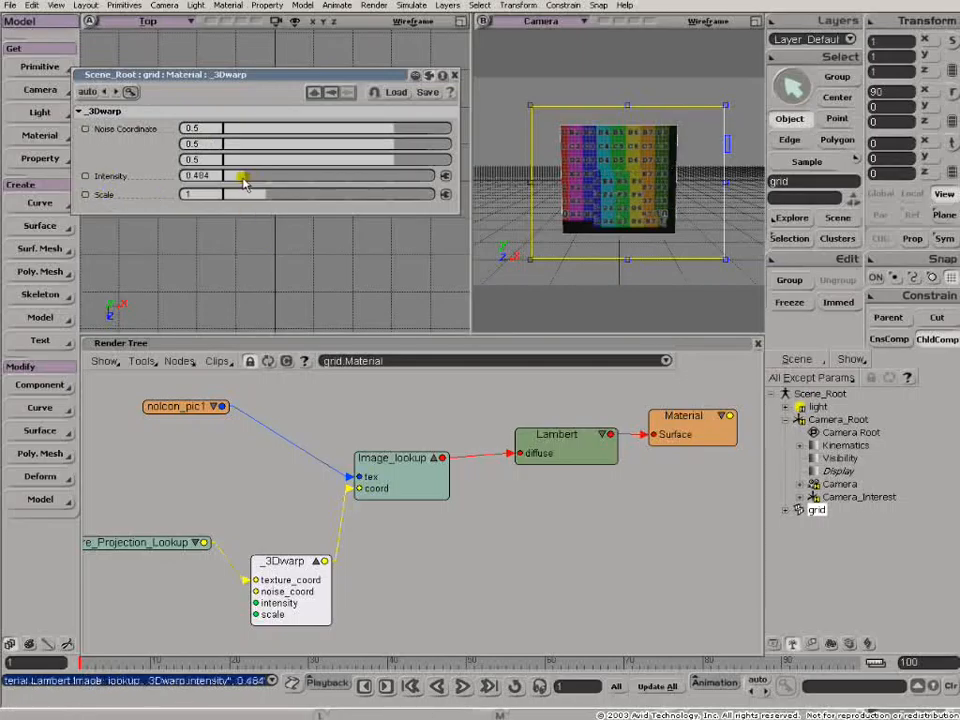
left_click_drag(243, 178, 220, 185)
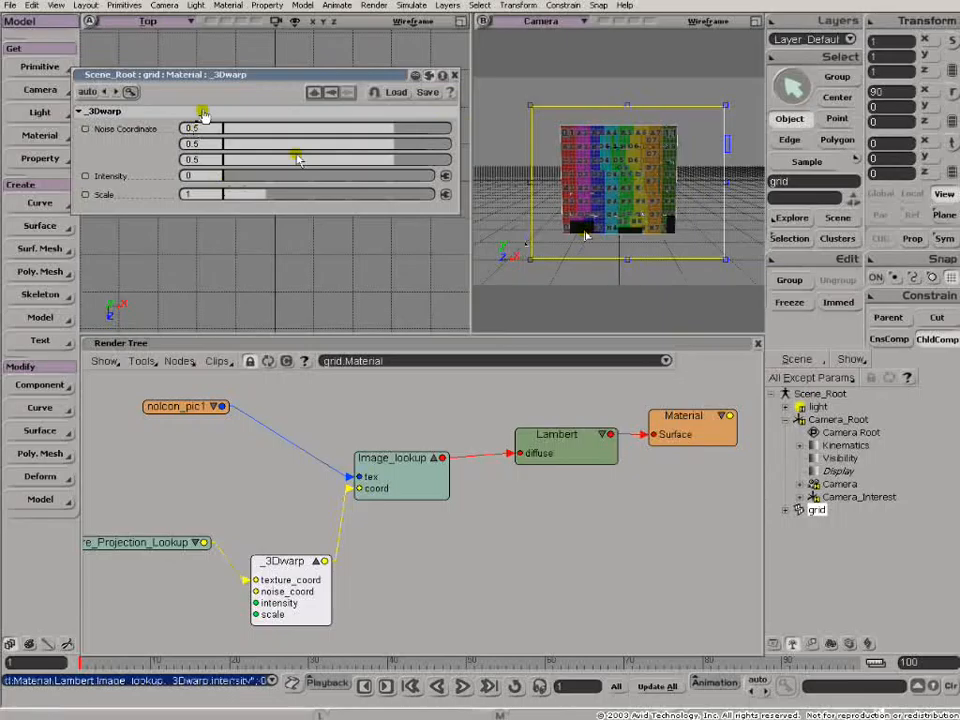
left_click_drag(258, 199, 263, 201)
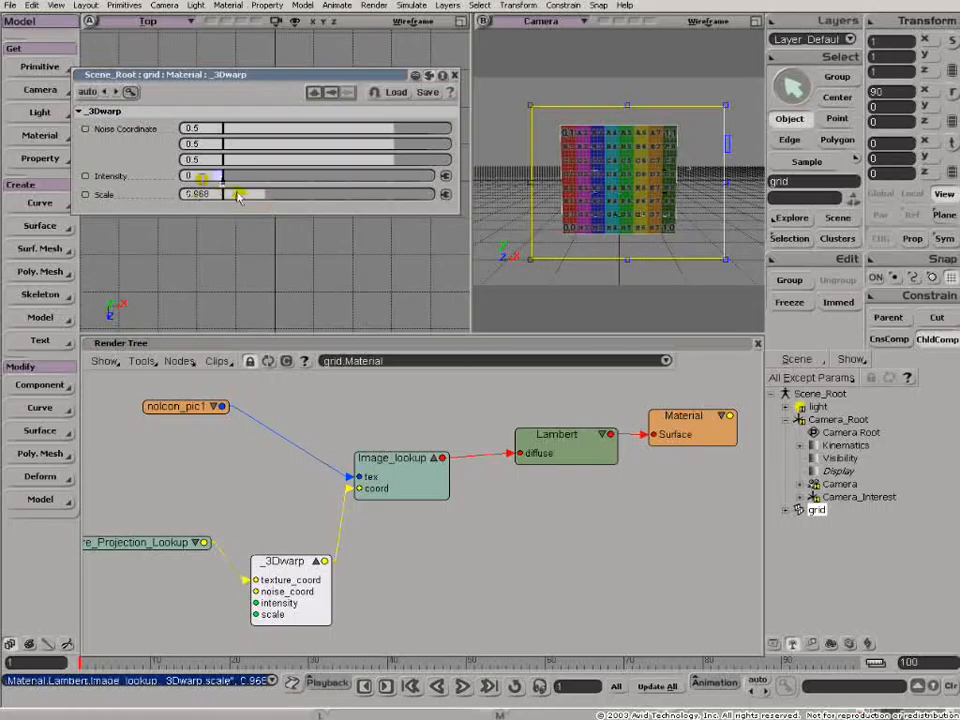
- Reposition the Image_lookup and 3Dwarp nodes and set the 3Dwarp intensity to 0.95
left_click_drag(410, 462, 456, 430)
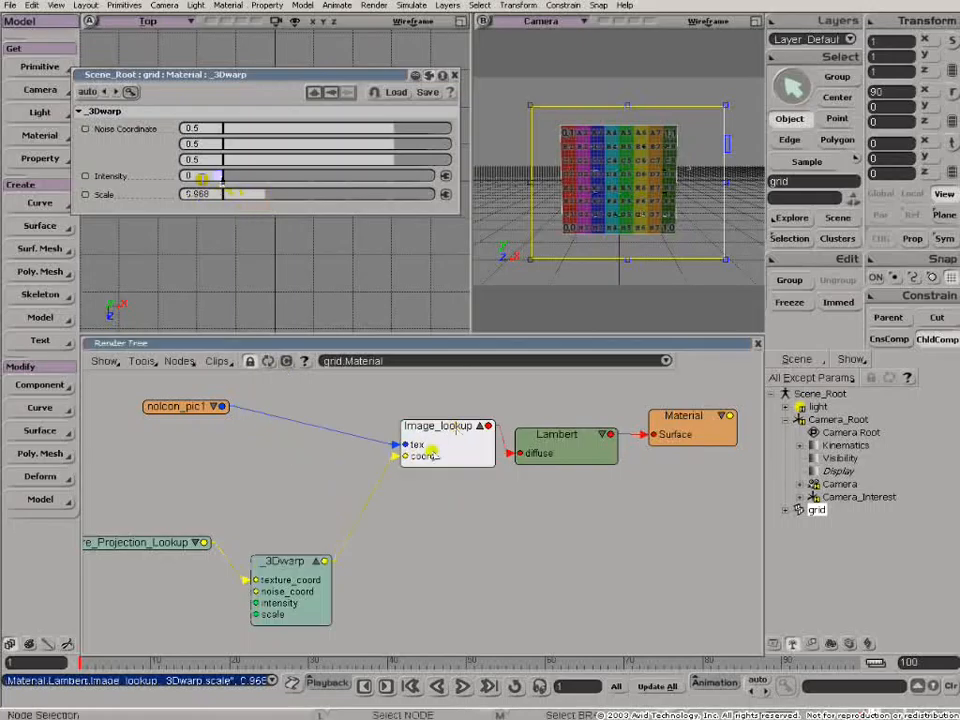
left_click_drag(292, 571, 316, 540)
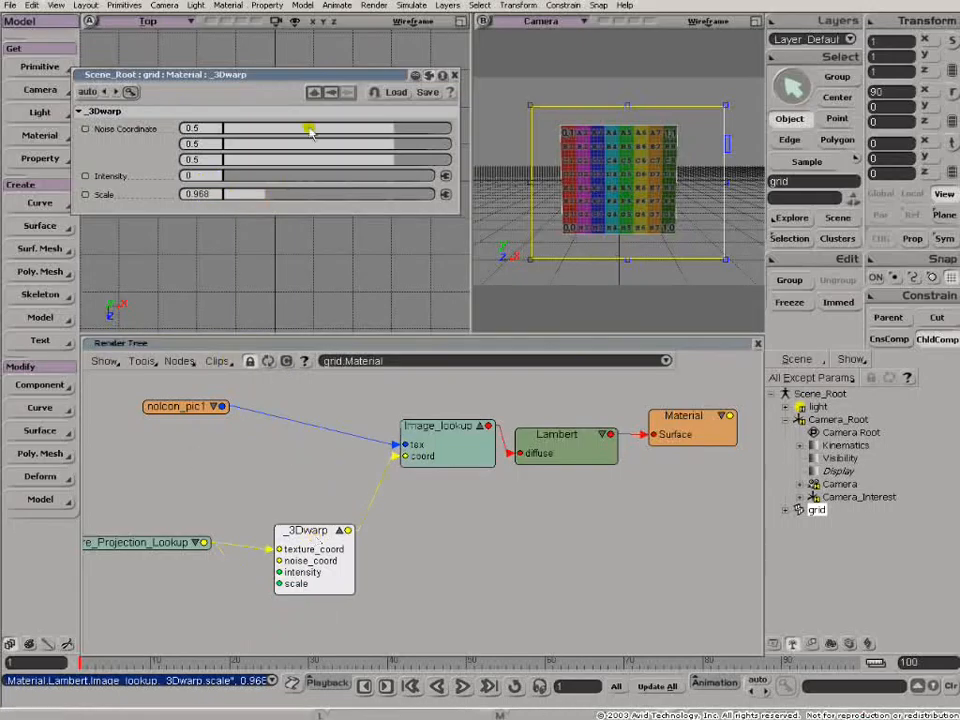
left_click_drag(230, 176, 251, 180)
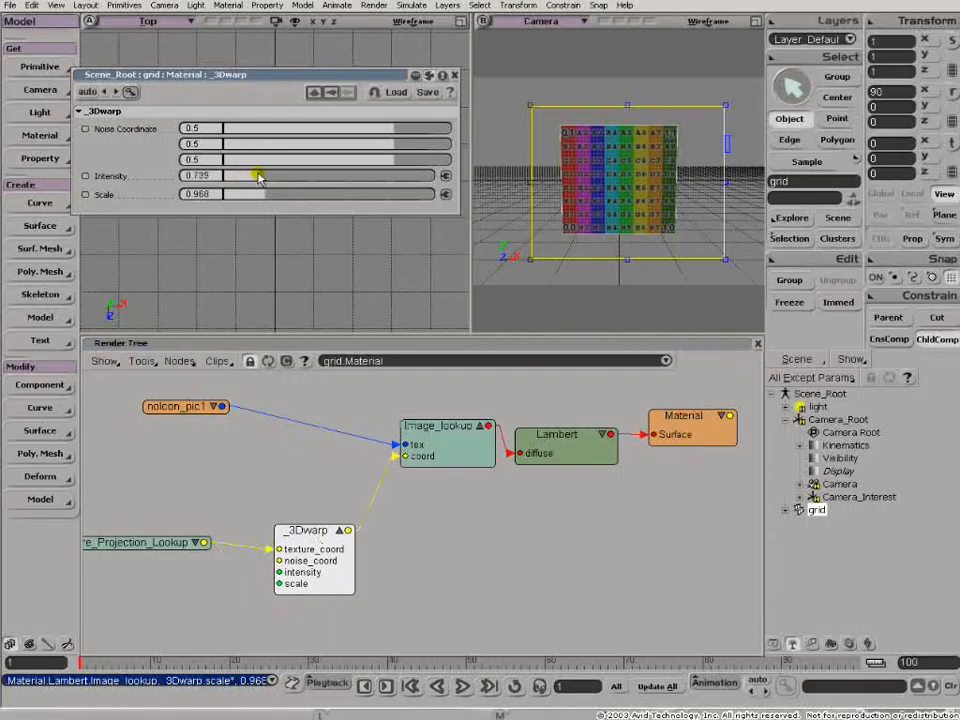
left_click(265, 176)
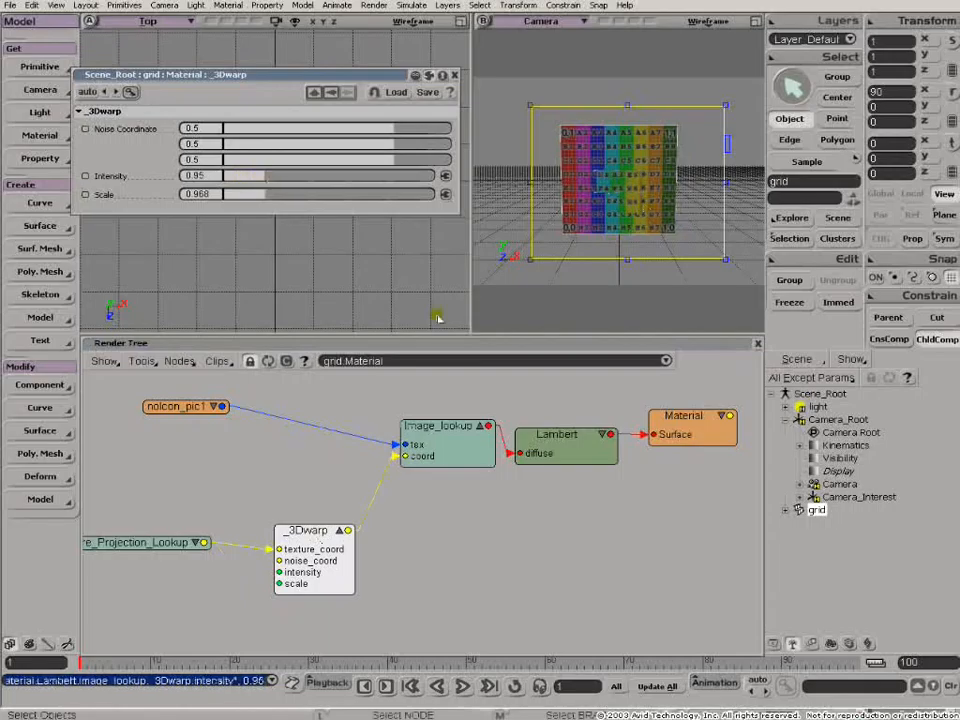
- Add a KA_TurbulenceRGB texture node from the Workgroup Application shader presets after comparing it with KA_NoiseRGB
left_click(182, 362)
mouse_move(230, 389)
left_click(312, 606)
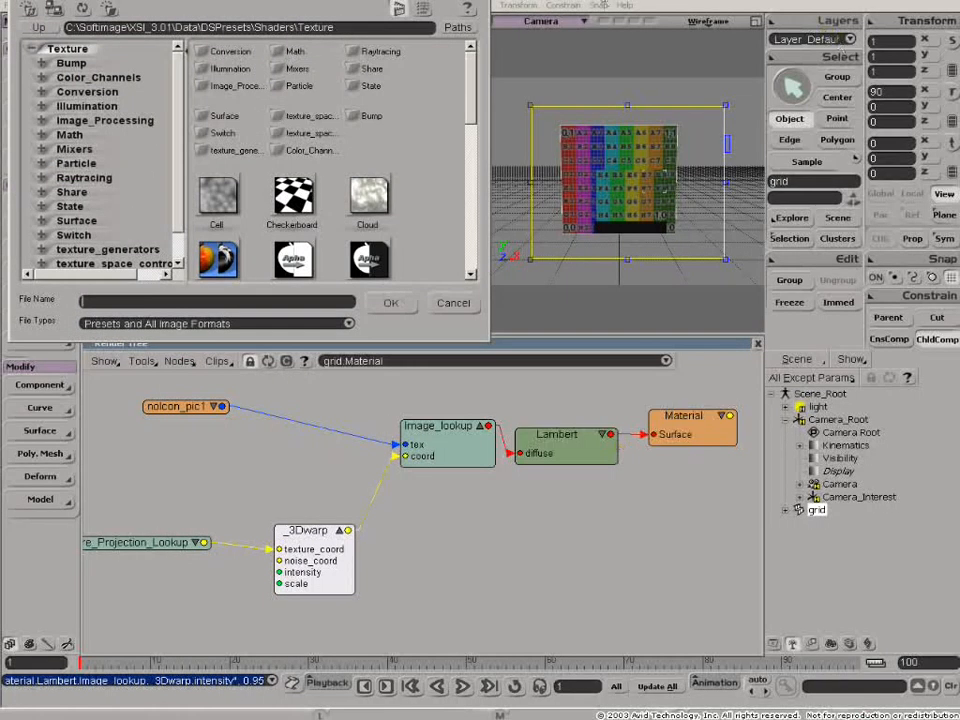
left_click(456, 29)
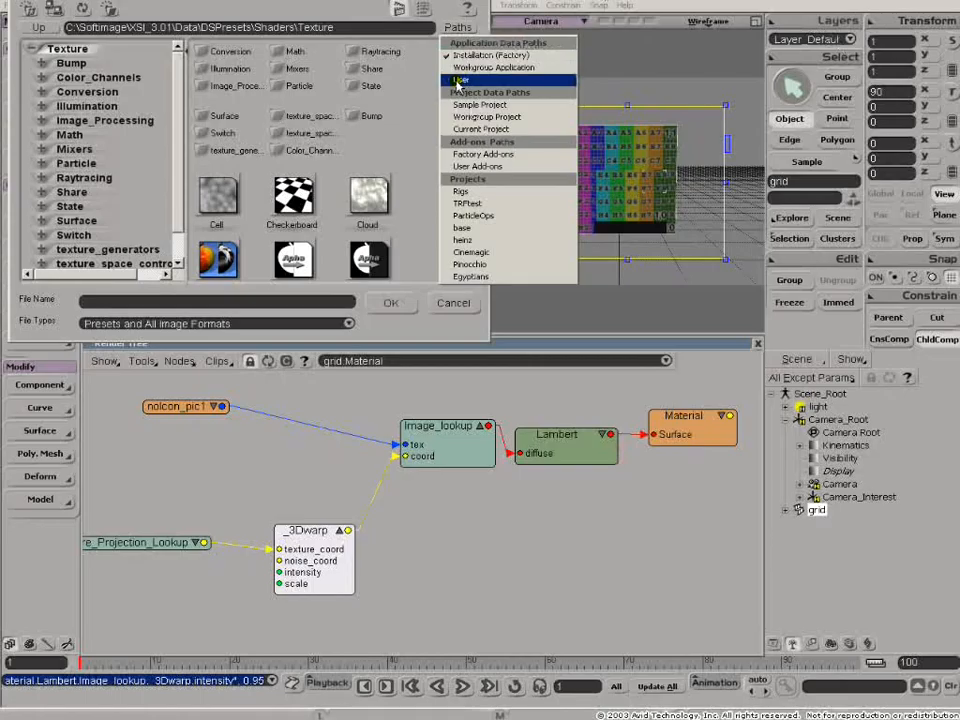
left_click(460, 67)
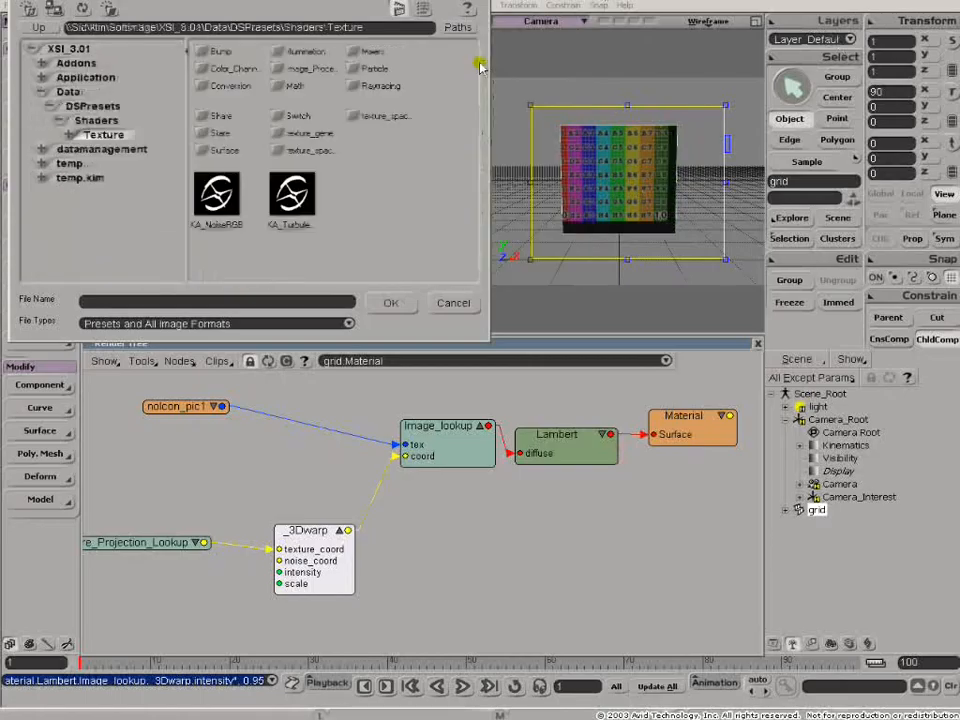
left_click(217, 205)
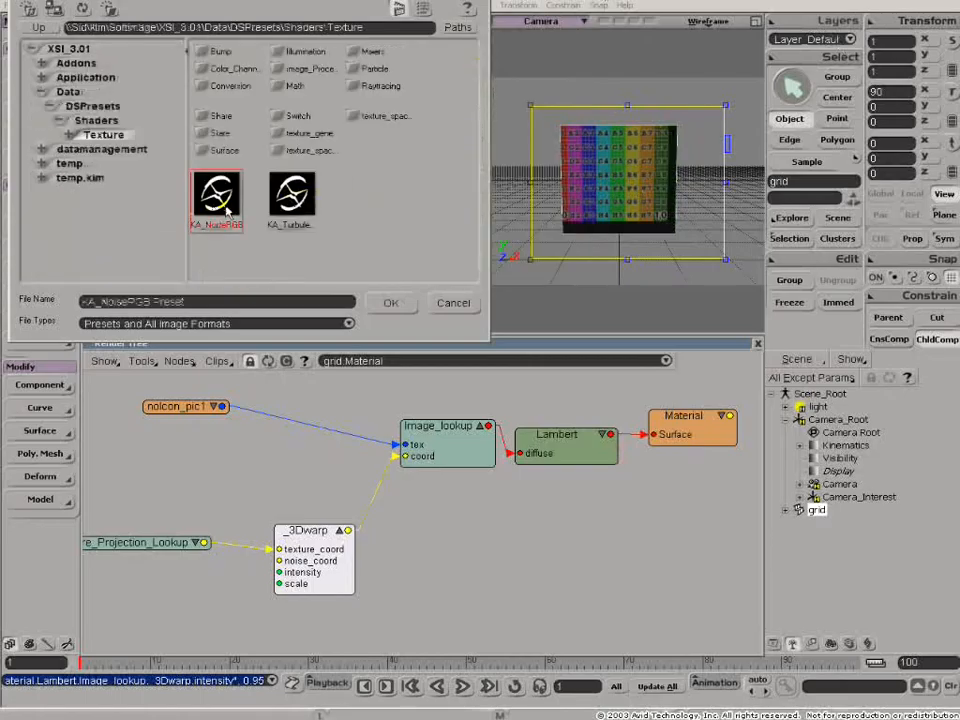
left_click(295, 200)
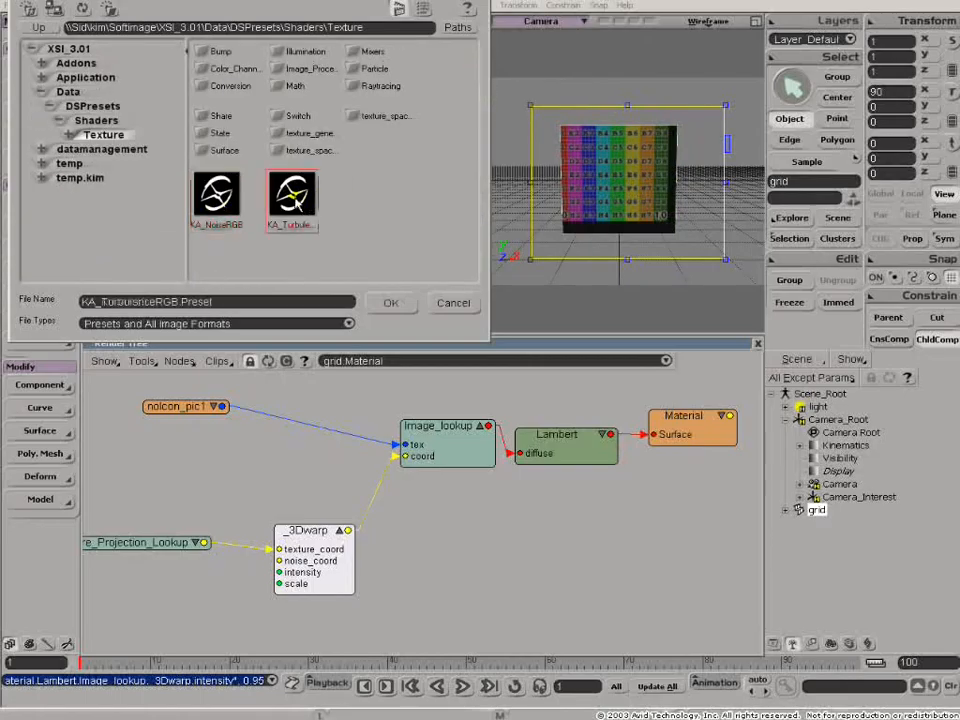
left_click(217, 199)
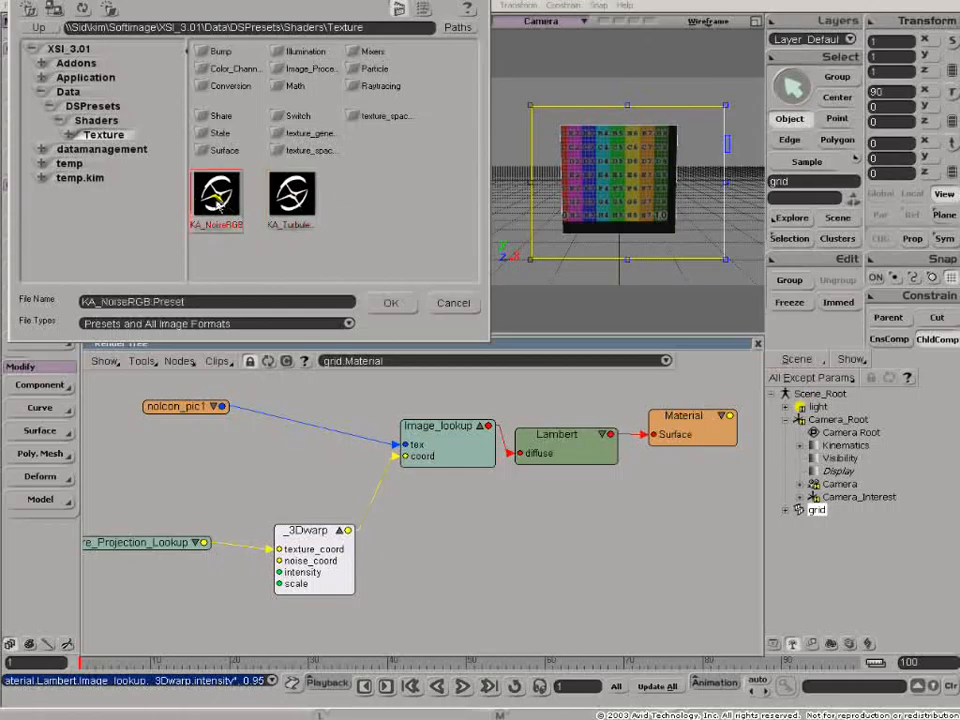
left_click(294, 197)
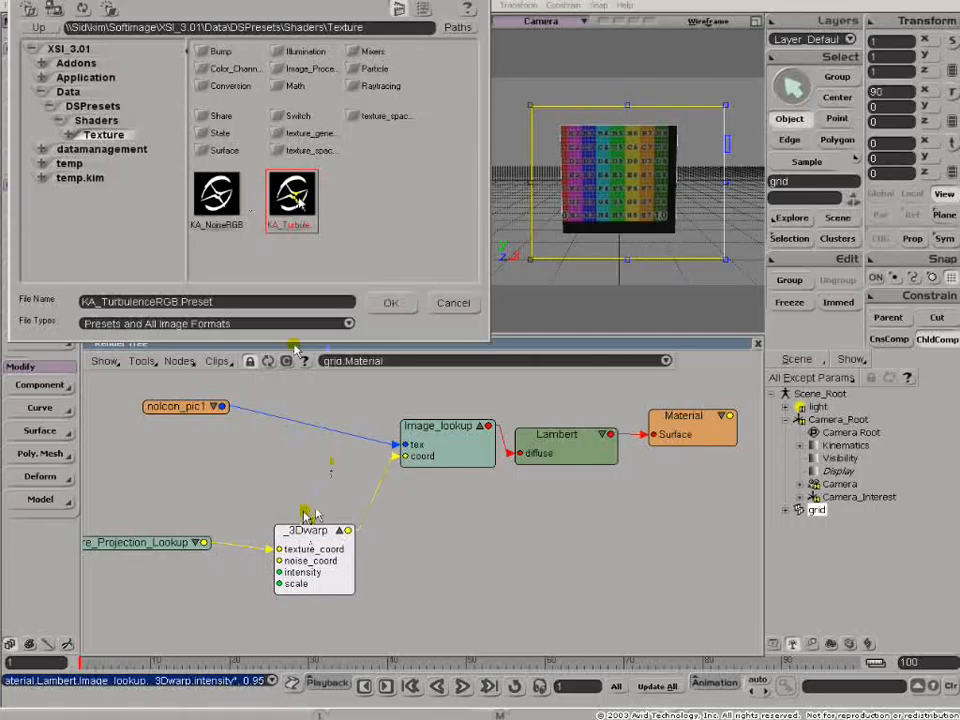
left_click(386, 302)
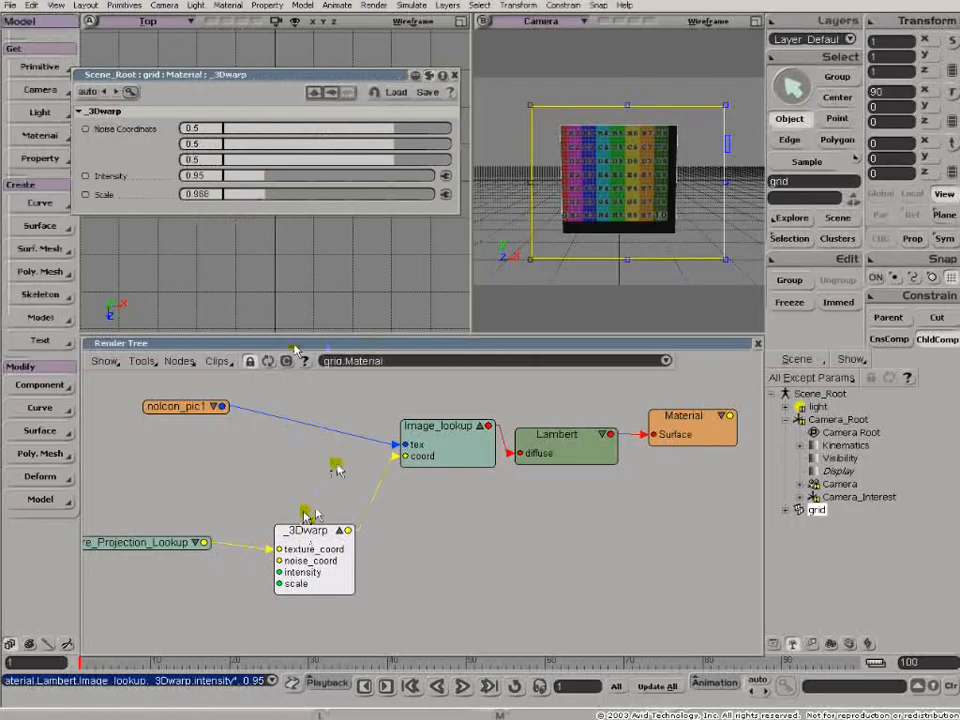
- Wire the KA_TurbulenceRGB output through a Color2vector node into the 3Dwarp noise_coord input and spread these nodes apart
left_click(266, 470)
left_click_drag(265, 470, 167, 591)
left_click_drag(296, 559, 346, 551)
left_click_drag(222, 592, 331, 551)
left_click_drag(267, 513, 165, 592)
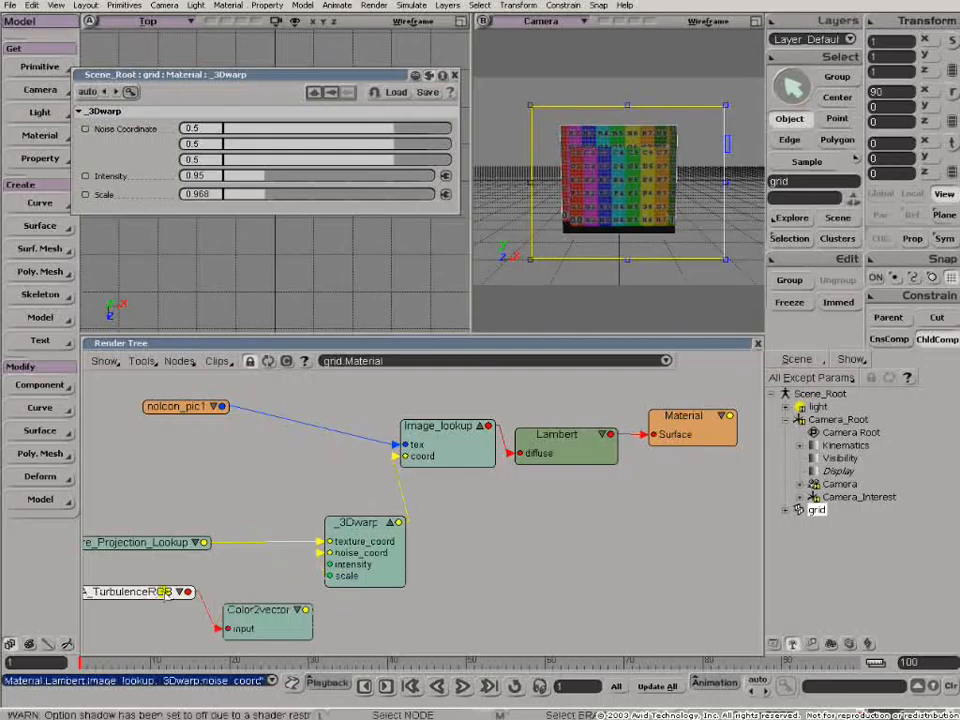
- Collapse the Lambert node and rearrange the 3Dwarp, Color2vector and Image_lookup nodes into a clear chain
left_click_drag(368, 533, 398, 534)
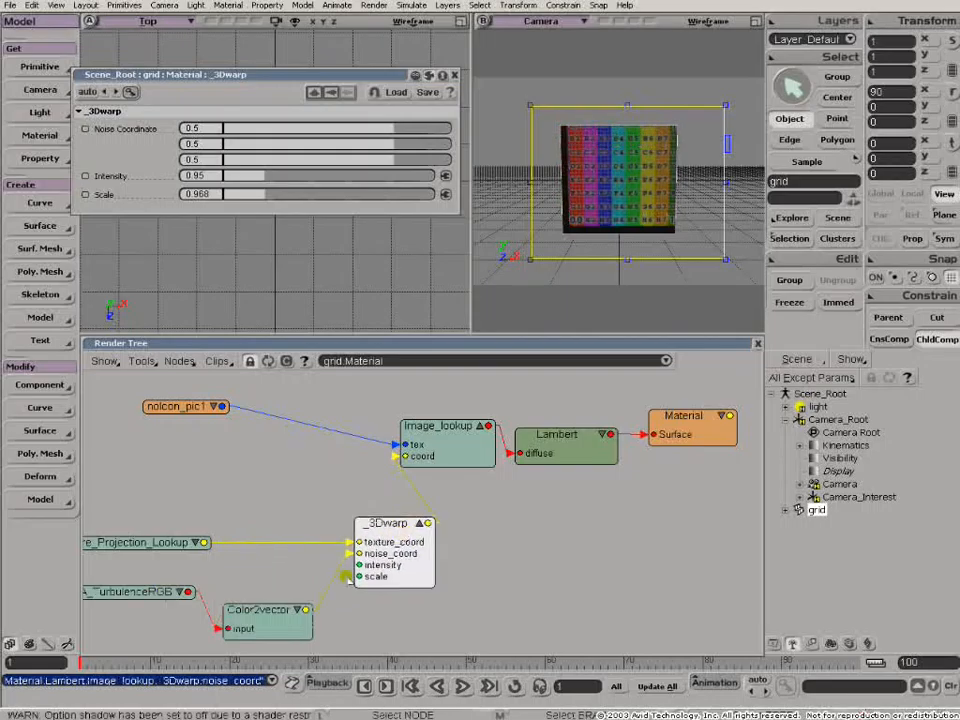
left_click_drag(272, 622, 288, 595)
left_click(603, 436)
left_click(603, 436)
left_click_drag(454, 431, 510, 440)
left_click_drag(406, 526, 396, 498)
left_click_drag(283, 606, 299, 605)
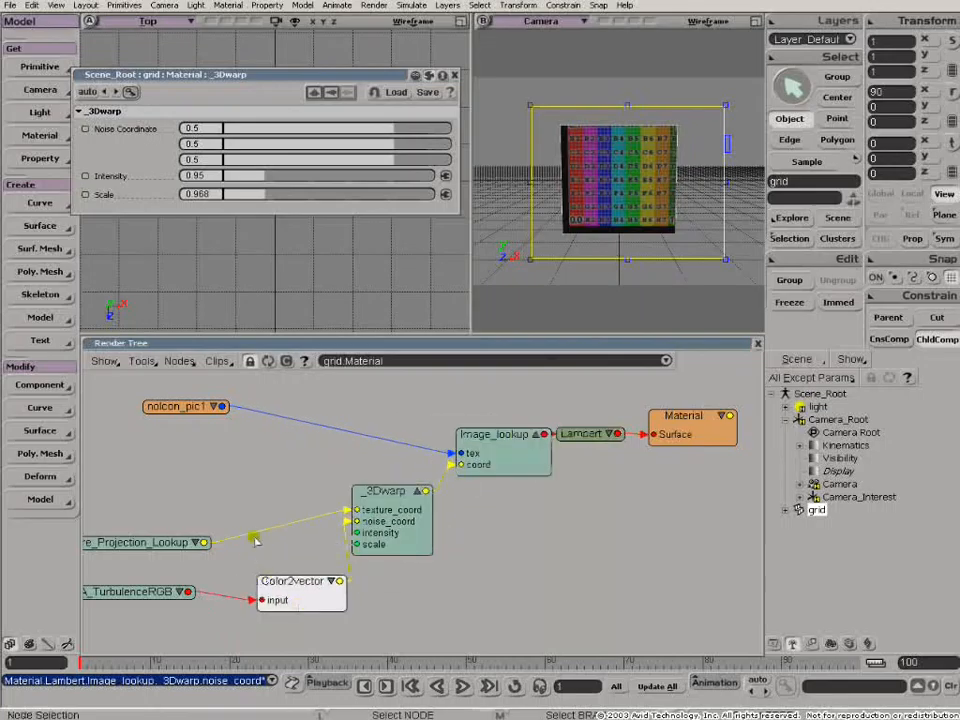
middle_click_drag(255, 495, 371, 476)
left_click(233, 588)
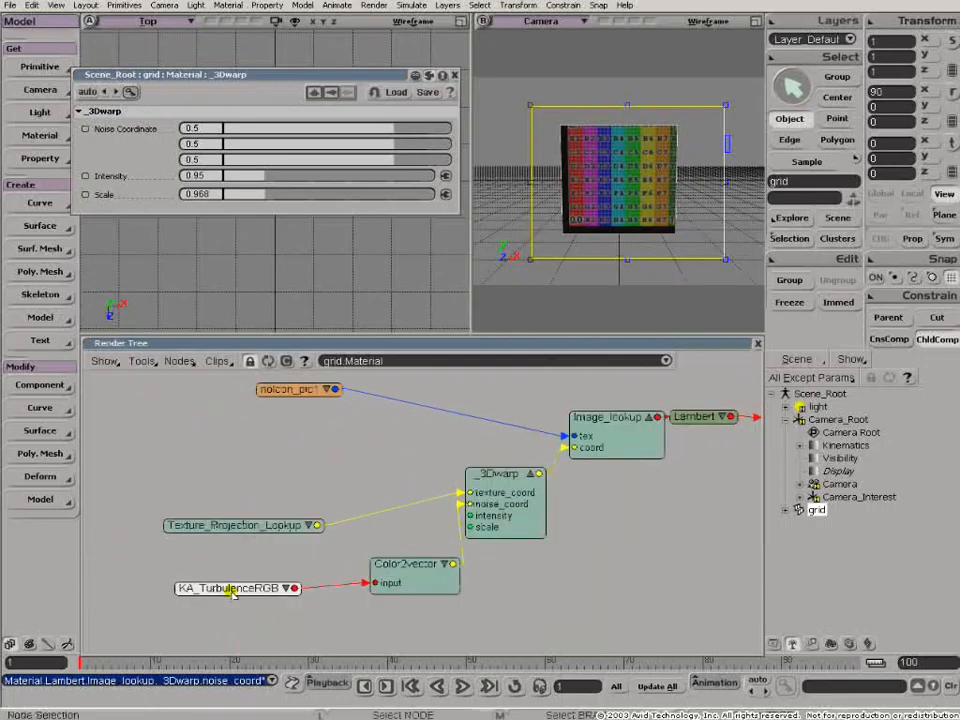
- Expand KA_TurbulenceRGB and connect a new second Texture_Projection_Lookup node to its Coord input
left_click_drag(234, 590, 258, 560)
left_click(285, 588)
left_click(179, 361)
mouse_move(222, 670)
left_click(320, 682)
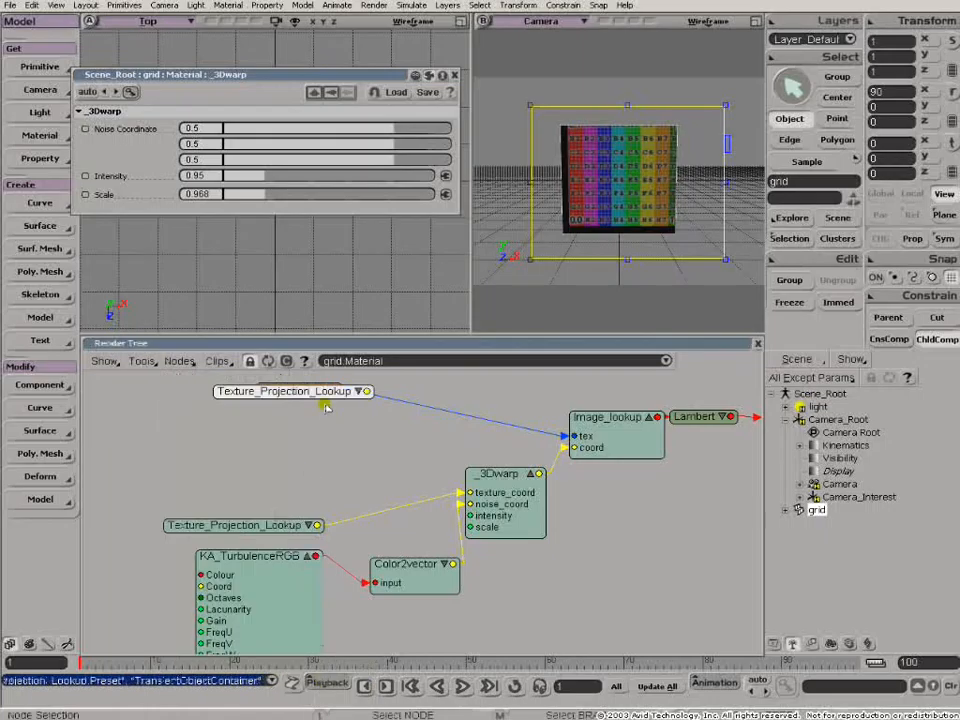
left_click_drag(323, 392, 221, 588)
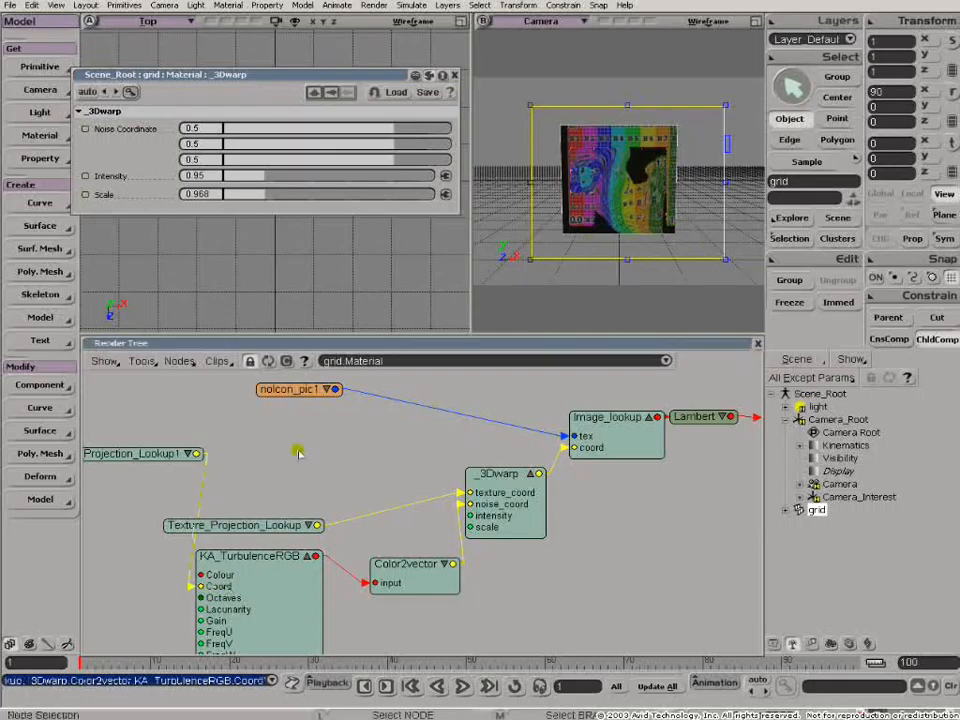
- Give Texture_Projection_Lookup1 a new Spatial texture projection and place the node beside the KA_TurbulenceRGB Coord input
left_click(143, 455)
left_click(388, 130)
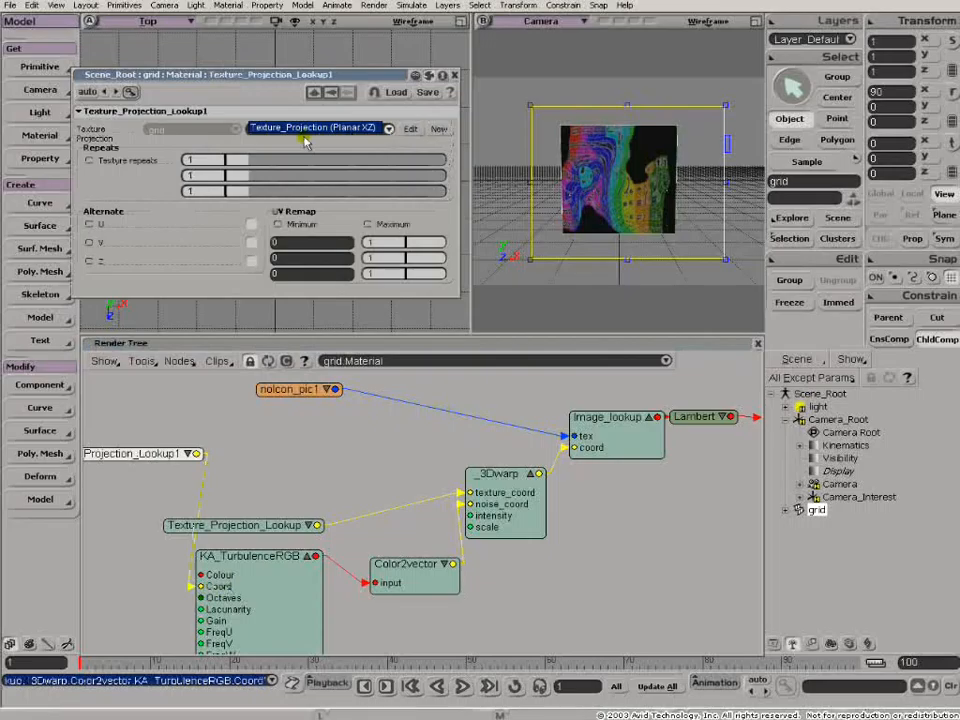
left_click(441, 127)
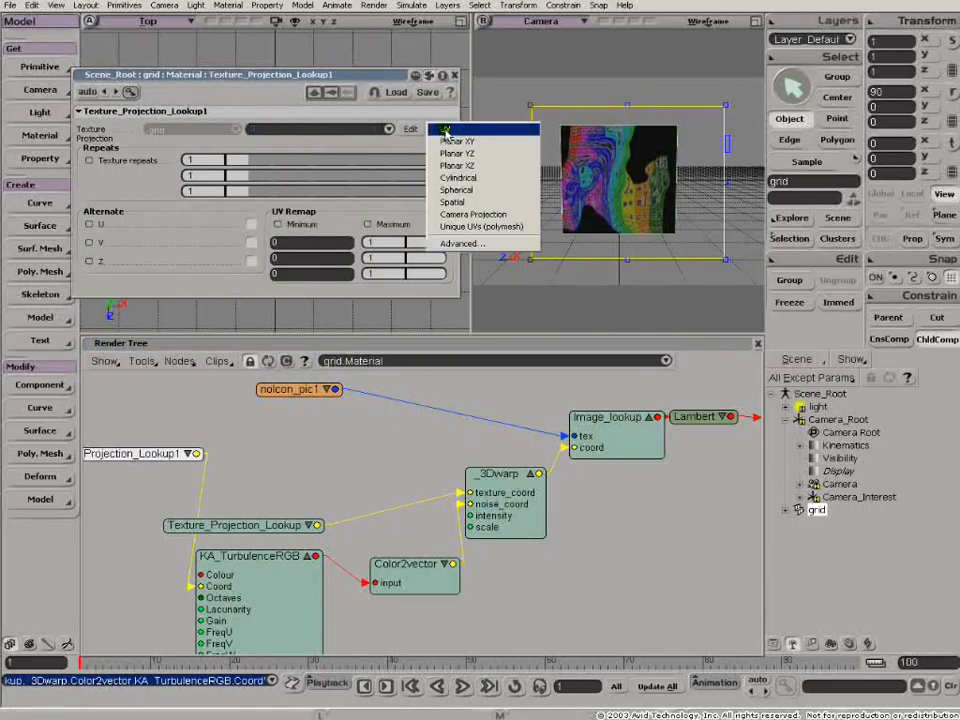
left_click(452, 203)
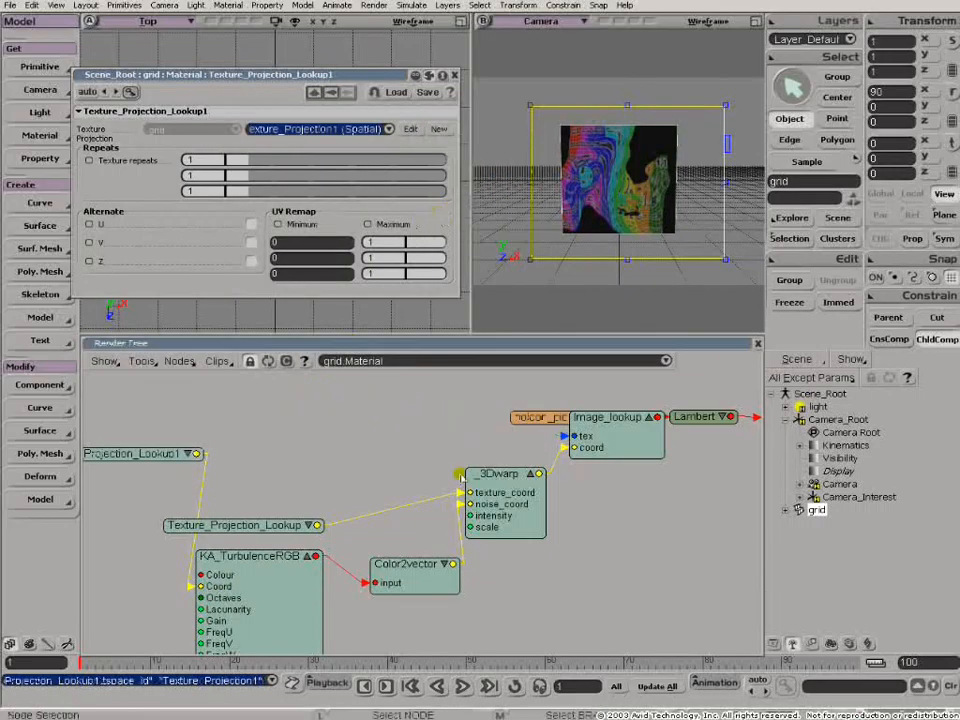
left_click_drag(147, 455, 86, 578)
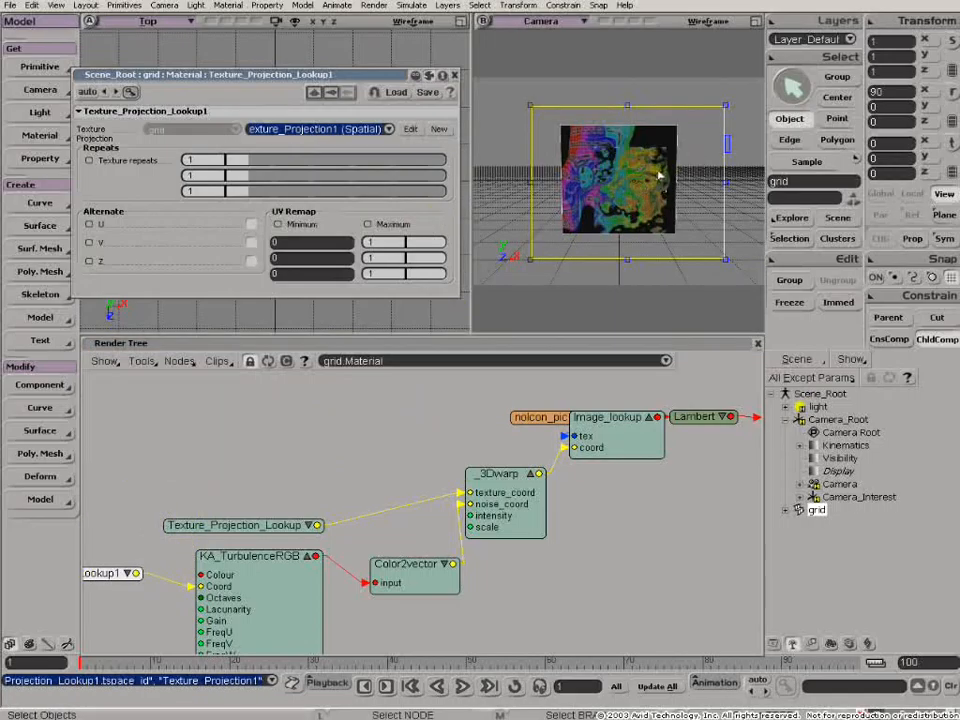
- Close the projection properties, adjust the render region's quality slider and maximise the Camera view
left_click(455, 76)
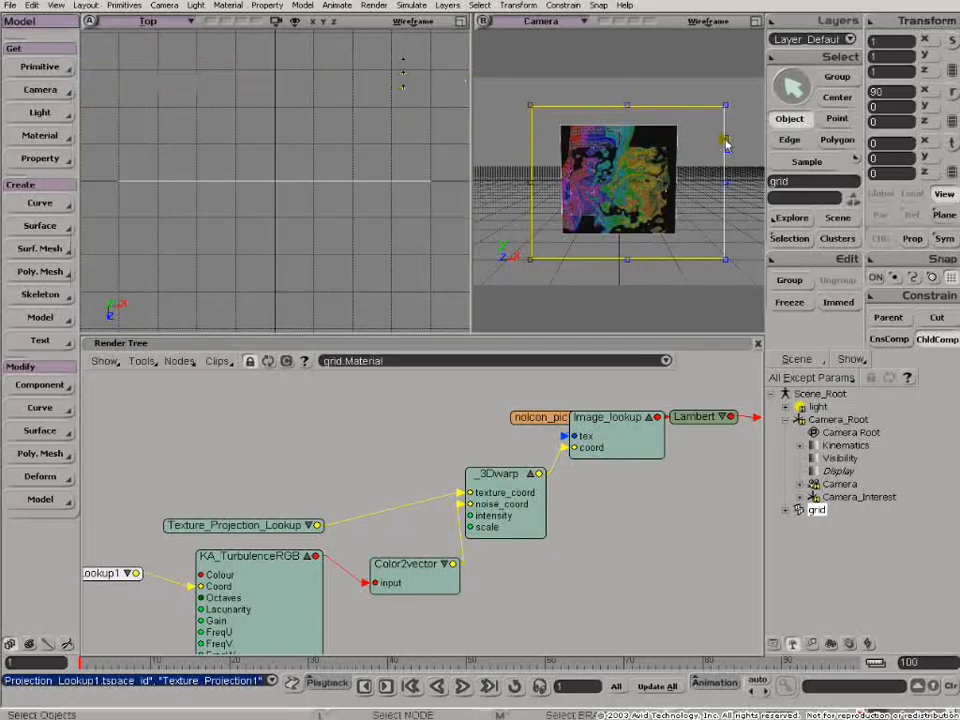
left_click_drag(729, 132, 730, 143)
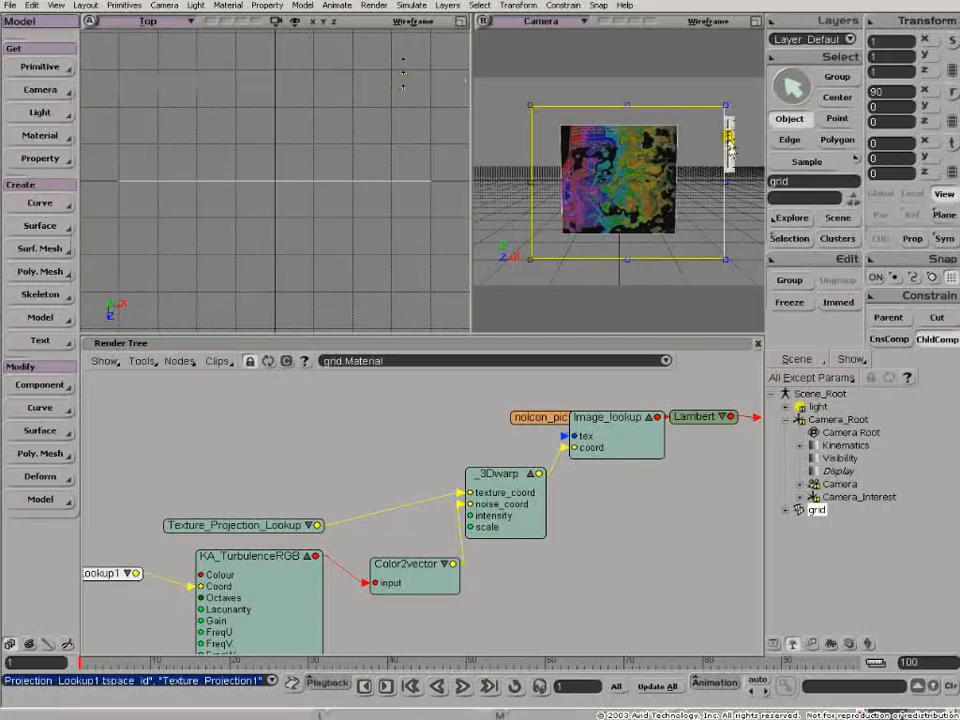
left_click(756, 21)
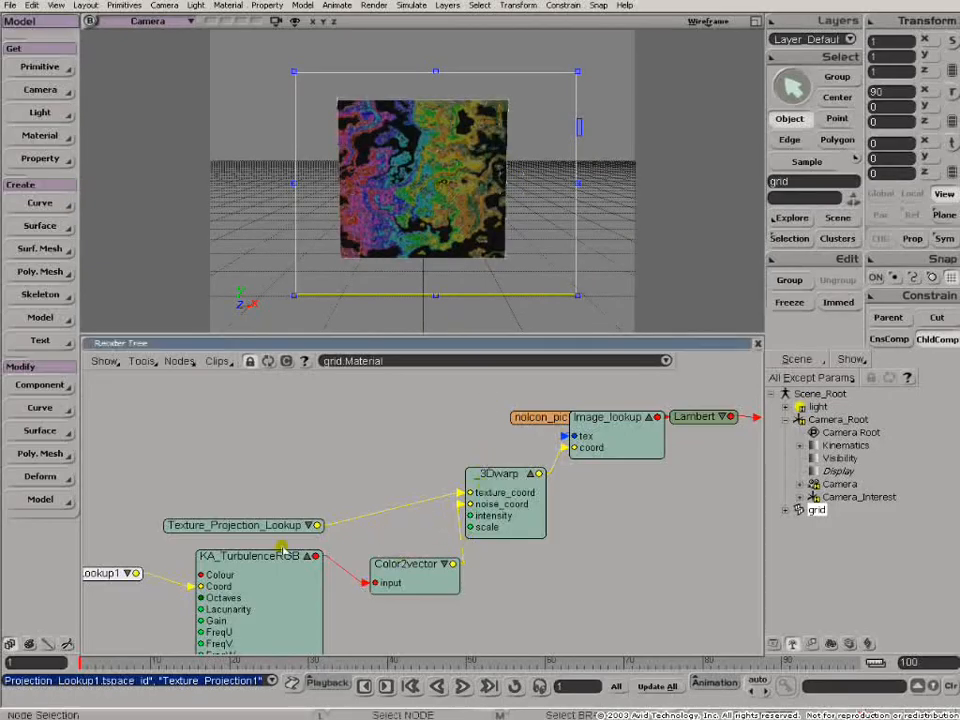
- Move the first Texture_Projection_Lookup node clear of KA_TurbulenceRGB and test the 3Dwarp intensity at 0 and 4.014
left_click_drag(253, 531, 241, 466)
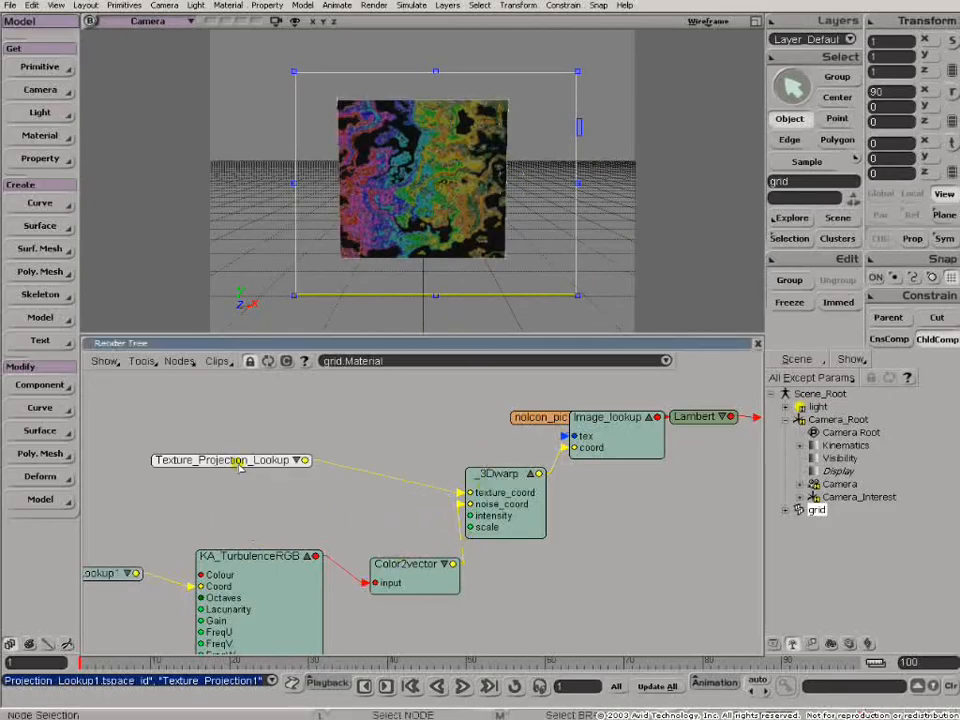
double_click(505, 478)
left_click_drag(255, 130, 223, 131)
left_click_drag(246, 71, 189, 39)
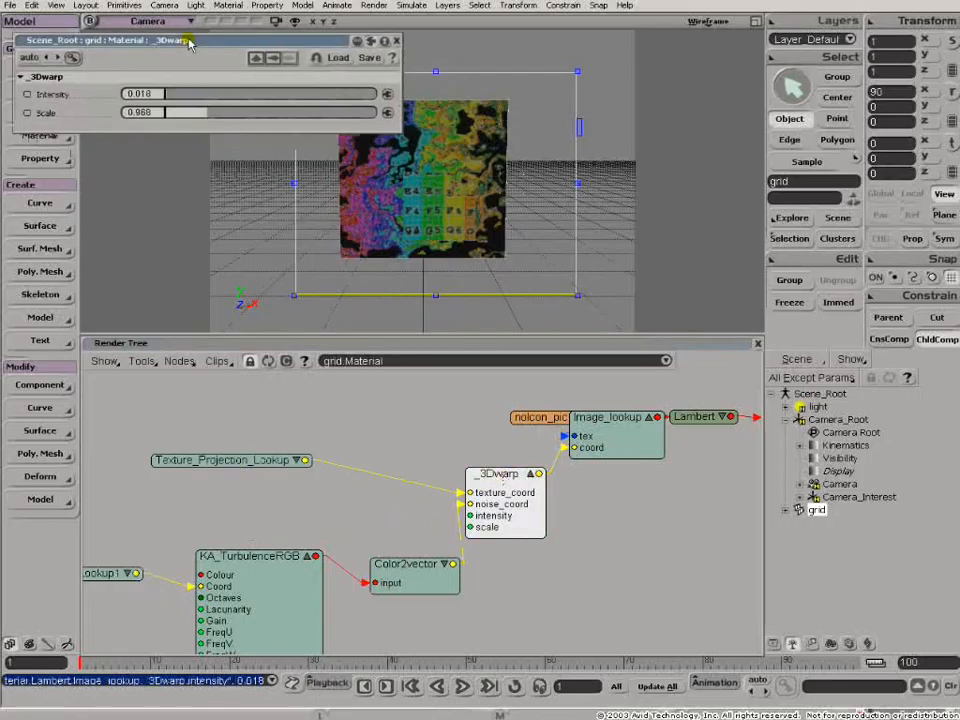
left_click_drag(168, 93, 158, 93)
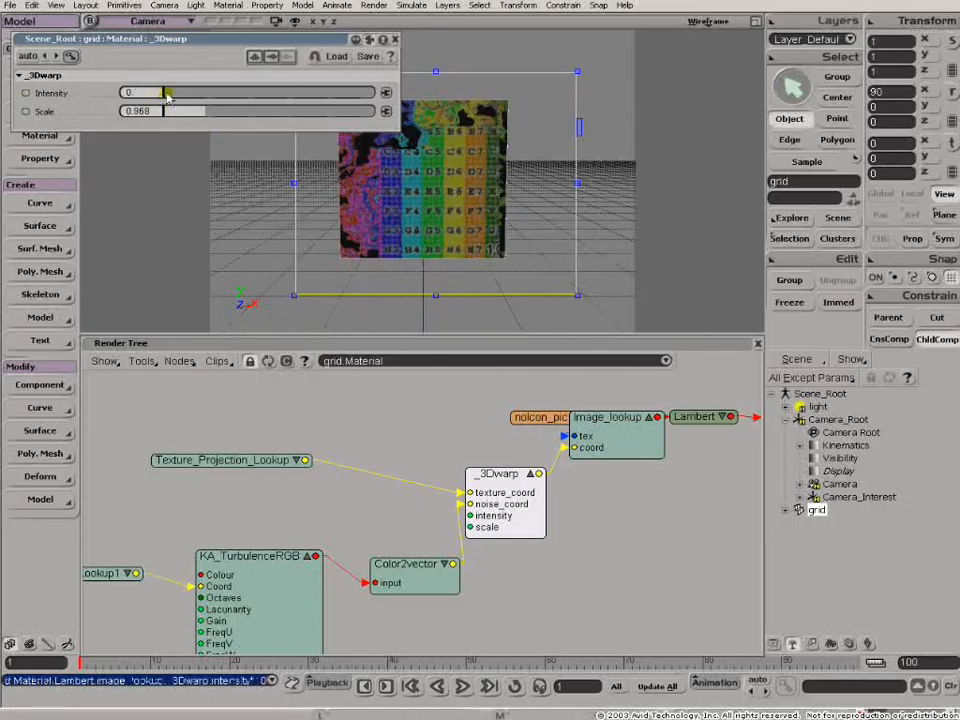
left_click_drag(169, 93, 335, 95)
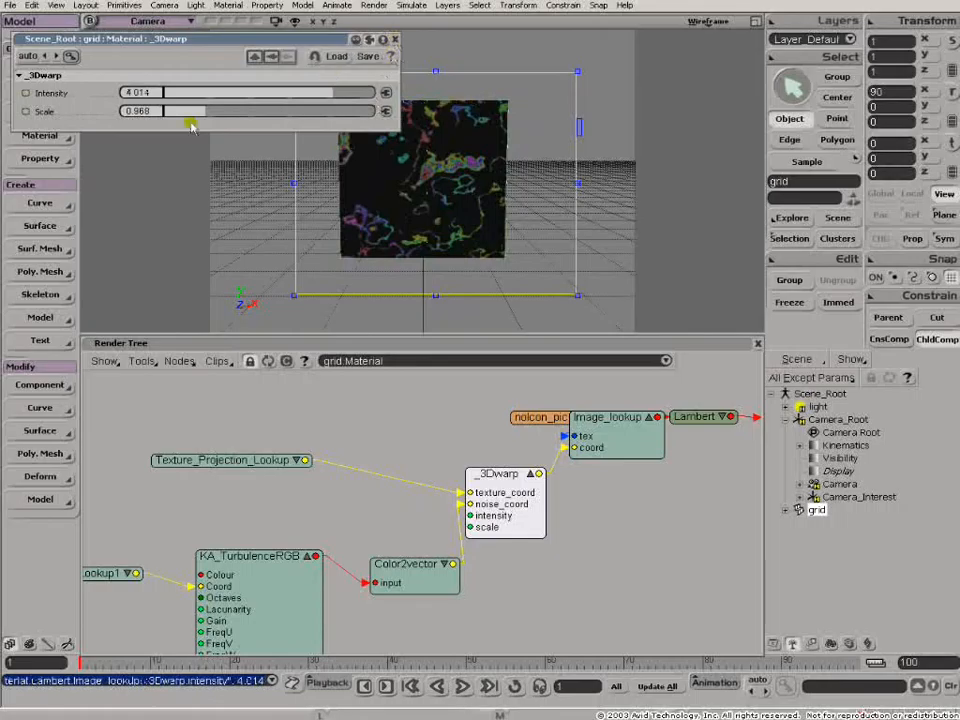
- Try different 3Dwarp scales, lower the intensity, settle on a scale of 0.287 and close the properties
mouse_move(178, 119)
left_mouse_down()
mouse_move(183, 111)
mouse_move(171, 114)
left_mouse_up()
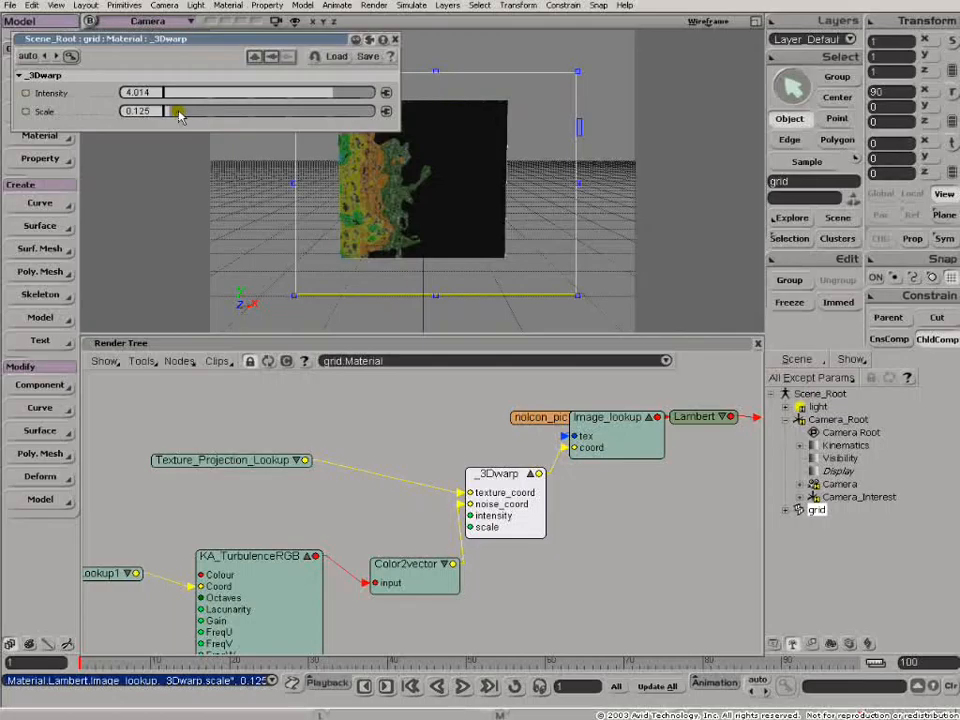
left_click_drag(178, 115, 240, 117)
left_click_drag(322, 92, 189, 101)
left_click_drag(198, 111, 176, 117)
left_click(395, 39)
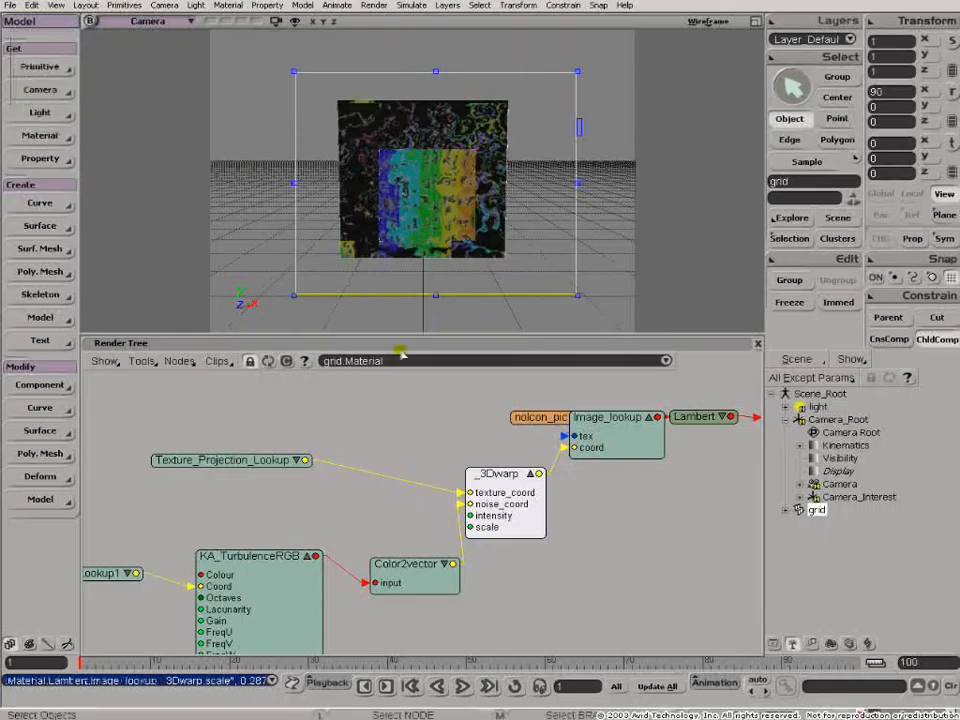
- Open the KA_TurbulenceRGB properties away from the render region and set all its colour and alpha channels to 0
double_click(241, 562)
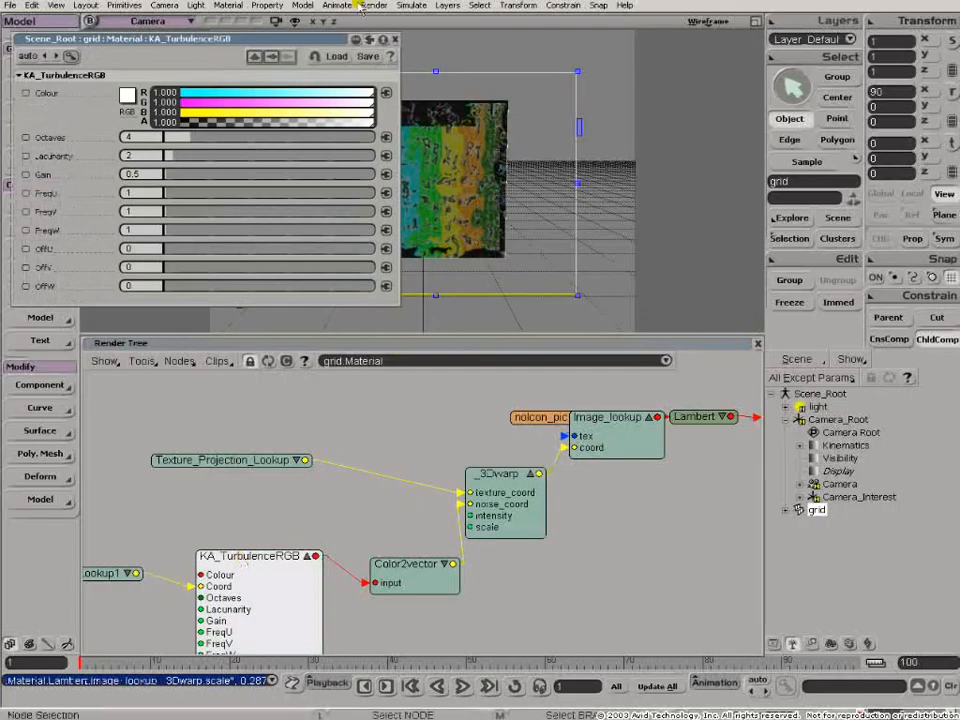
left_click_drag(302, 32, 814, 327)
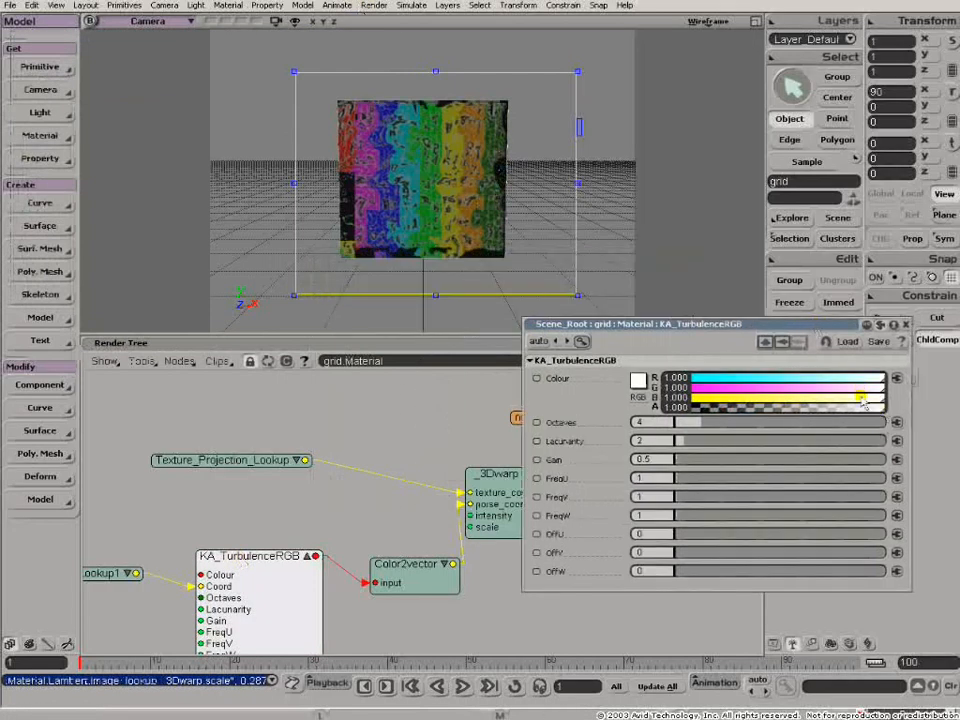
left_click_drag(866, 413, 678, 424, "ctrl")
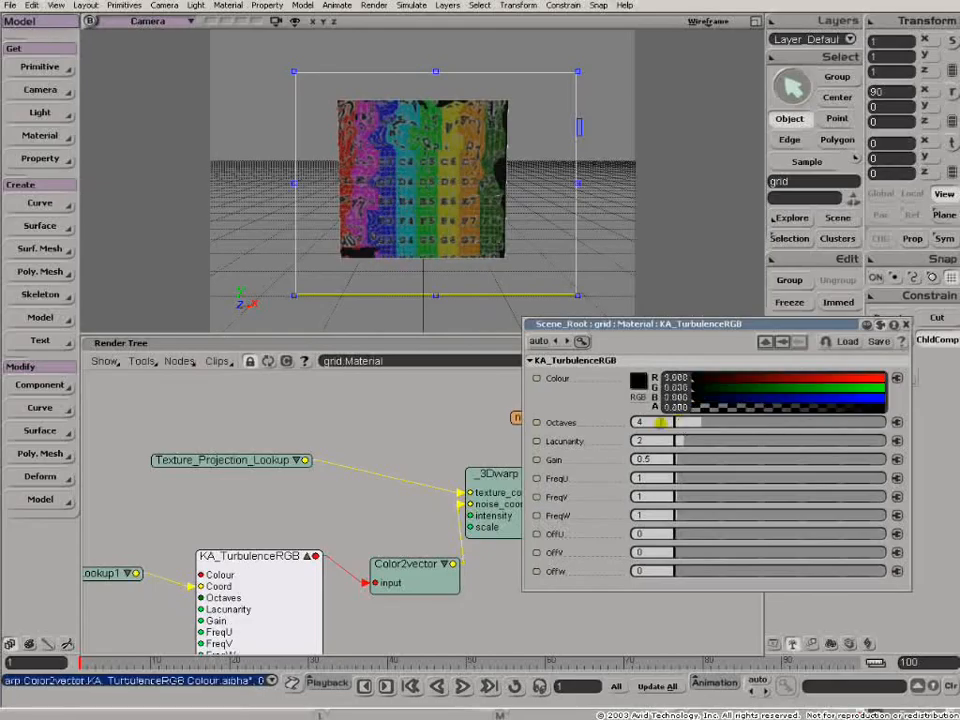
- Connect the KA_TurbulenceRGB output directly to the Lambert diffuse input and move the Lambert node below the Image_lookup node
left_click(212, 444)
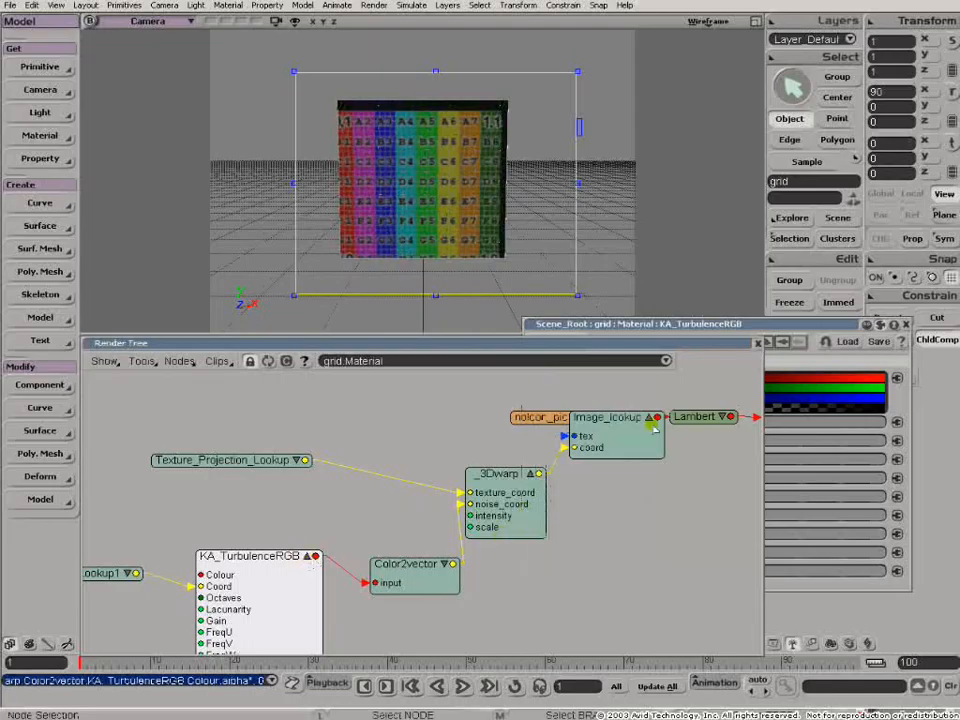
left_click_drag(777, 326, 839, 325)
left_click(467, 381)
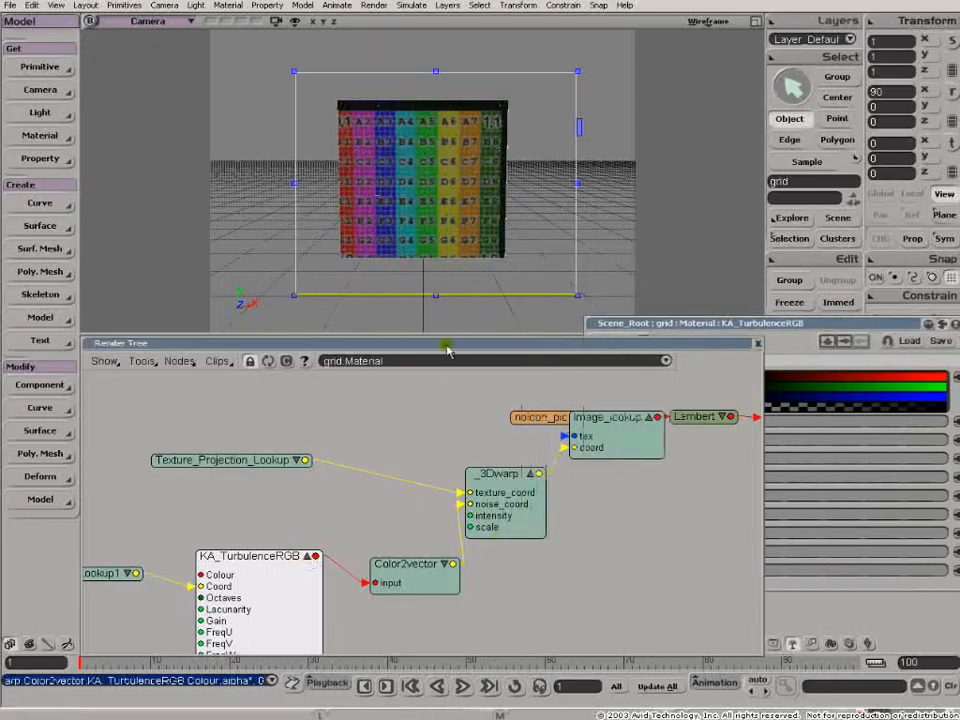
left_click_drag(313, 557, 718, 330)
left_click_drag(682, 420, 694, 451)
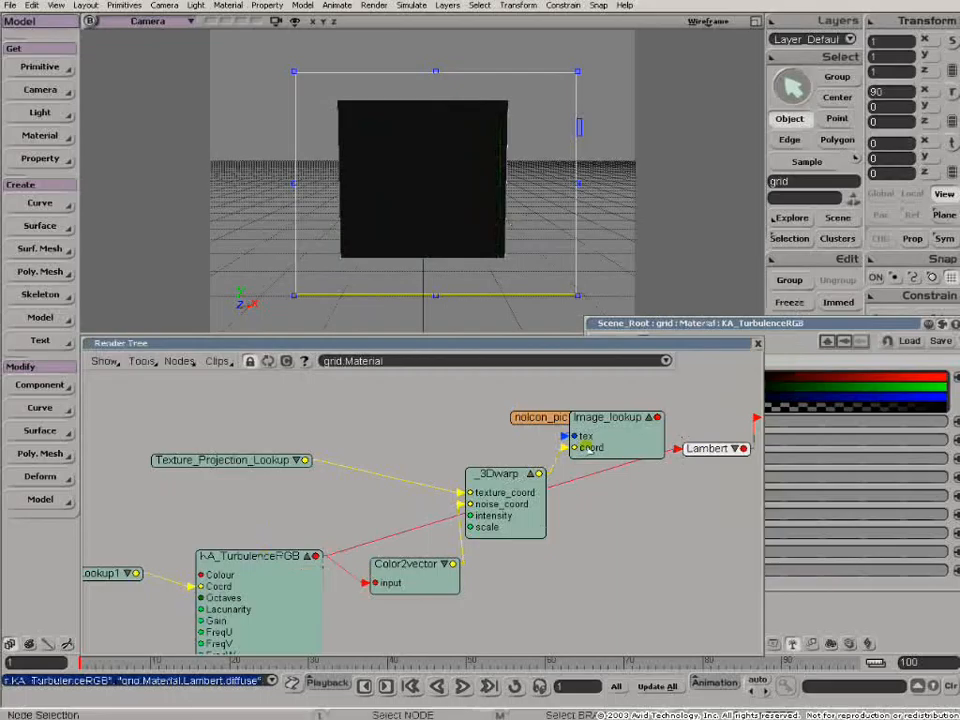
- Raise all KA_TurbulenceRGB colour and alpha channels to 0.533 and move the properties clear of the render tree nodes
left_click(663, 324)
left_click_drag(774, 407, 741, 408, "ctrl")
left_click(412, 528)
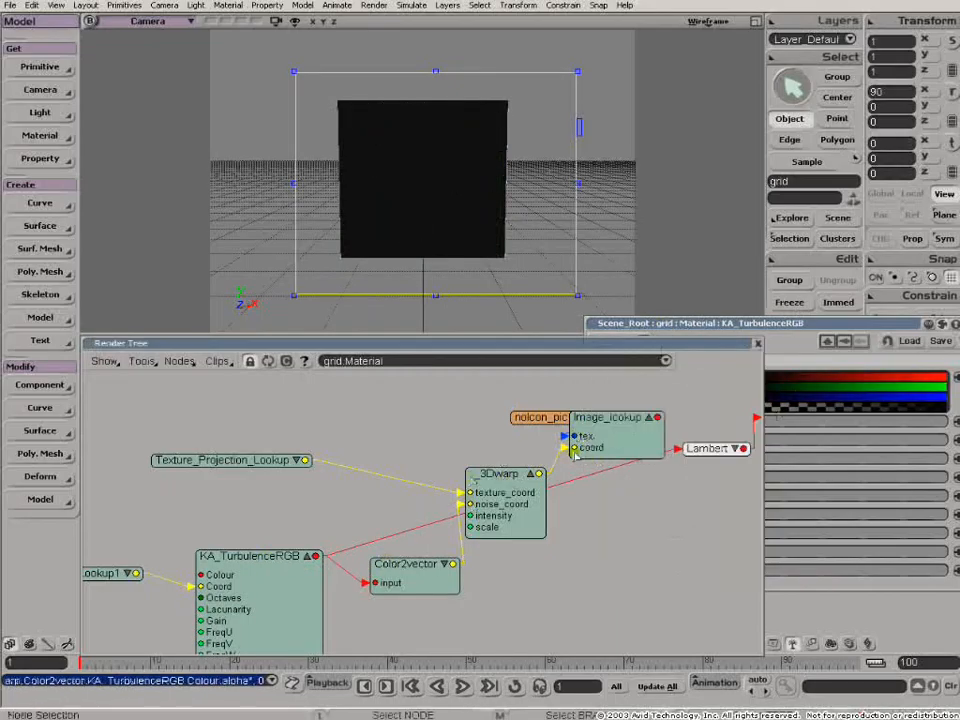
left_click(782, 323)
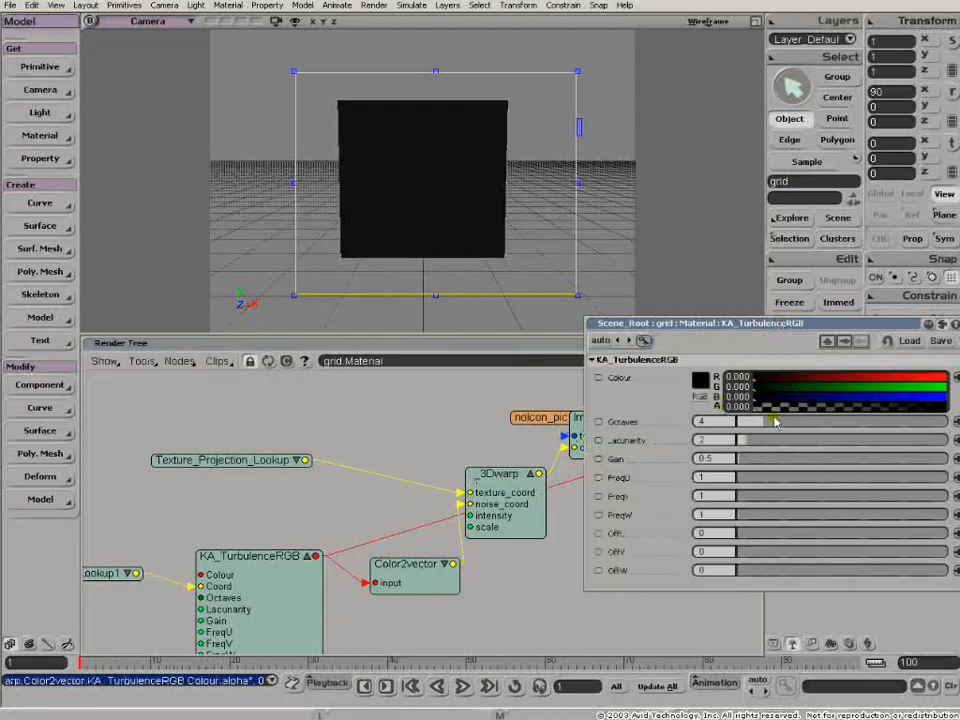
left_click(556, 344)
left_click(765, 328)
left_click_drag(760, 406, 857, 409)
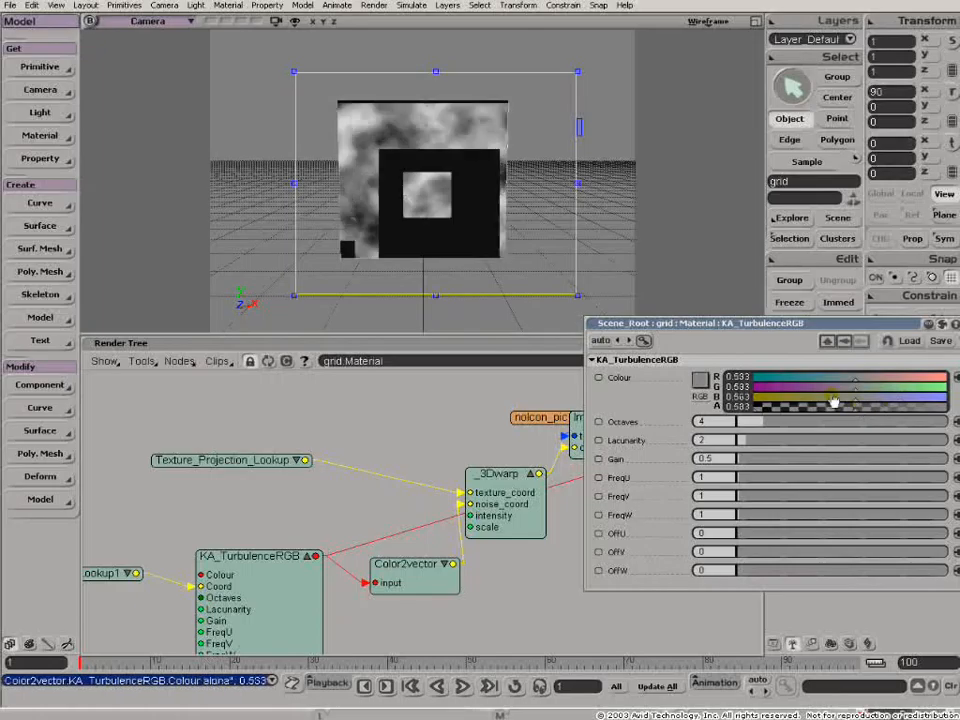
left_click_drag(672, 326, 844, 427)
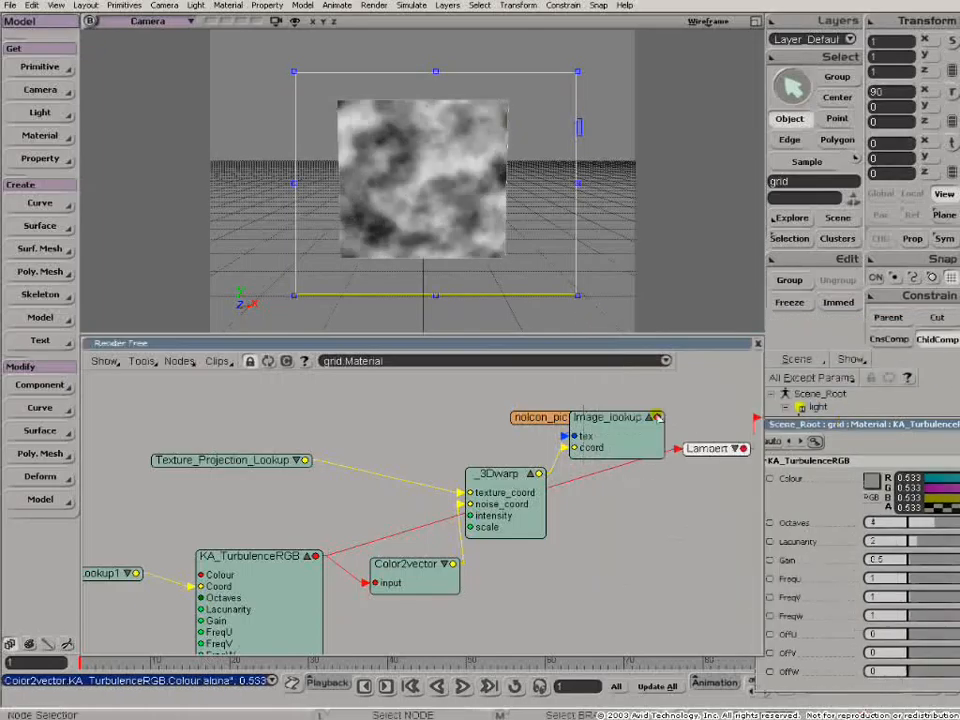
- Connect the Image_lookup output to the Lambert diffuse input again and move Image_lookup down beside the 3Dwarp node
left_click_drag(635, 427, 690, 450)
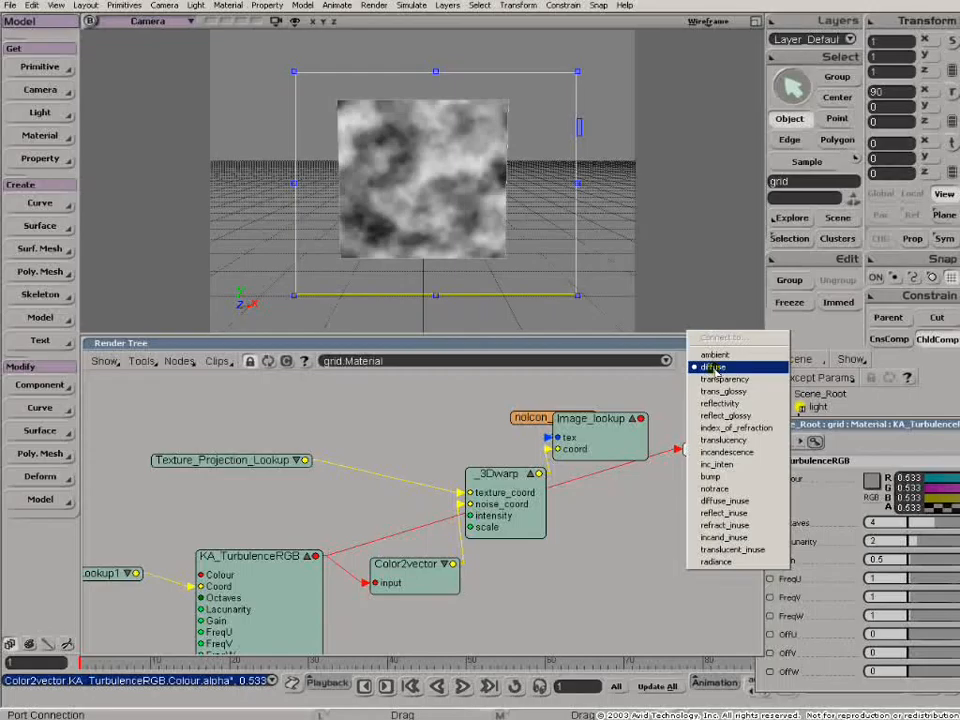
left_click(713, 368)
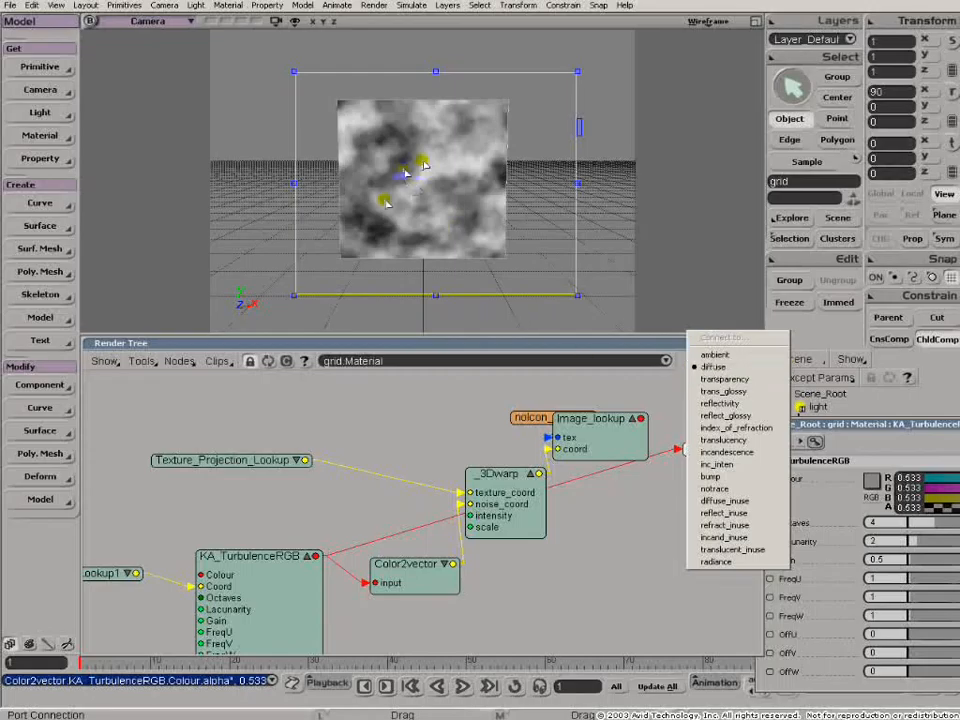
left_click(713, 367)
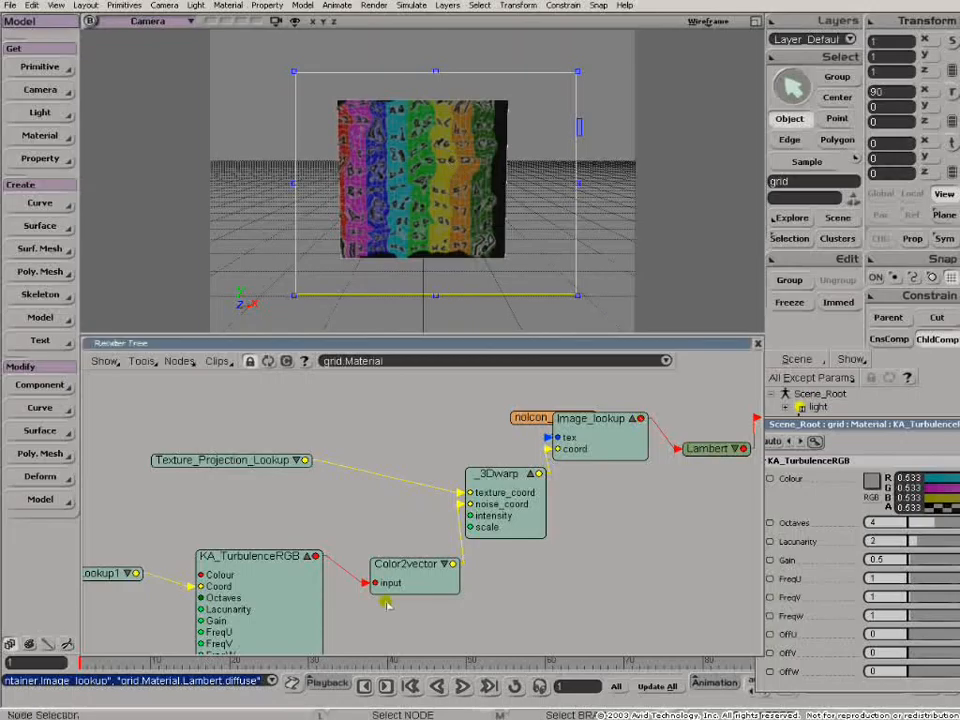
left_click_drag(610, 446, 631, 543)
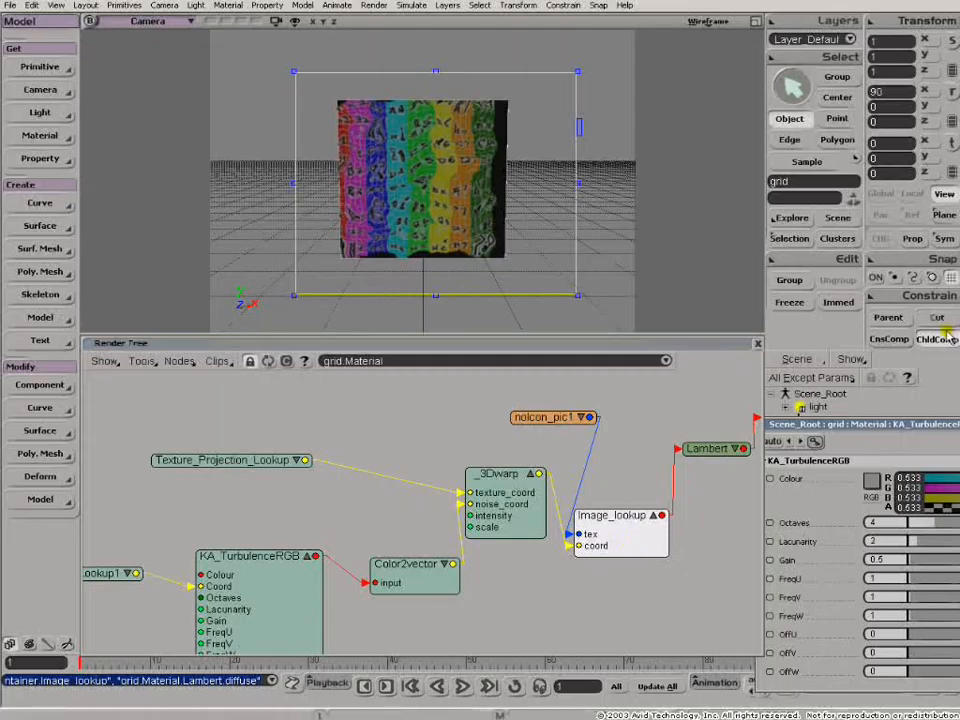
- Switch to the GridBase scene, select the grid, open its render tree and position the Lambert node beside Material
key("alt+Tab")
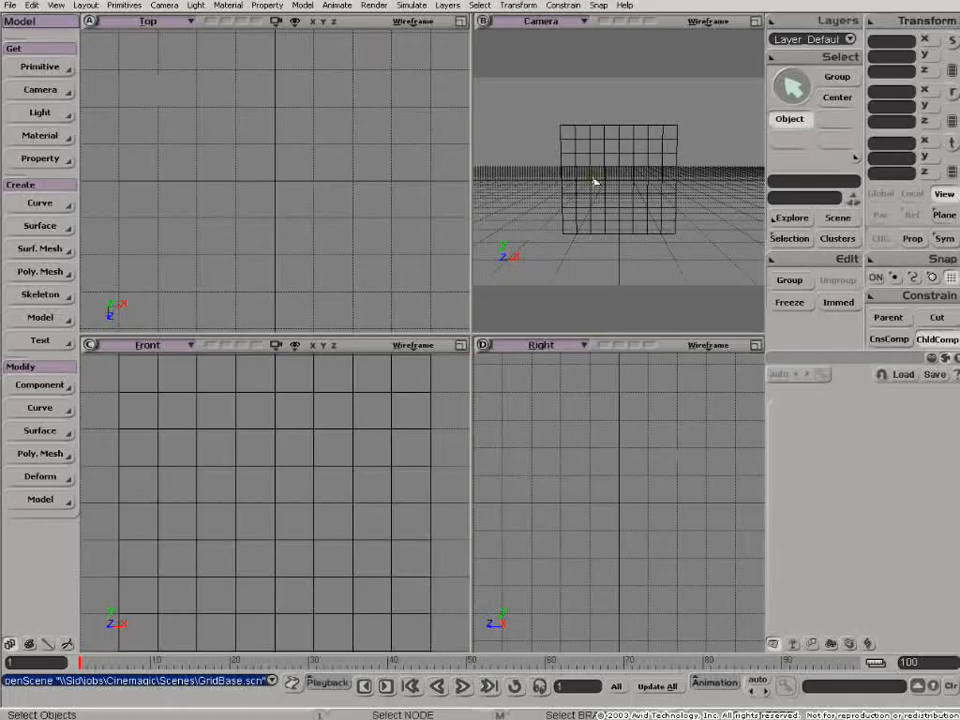
left_click(621, 194)
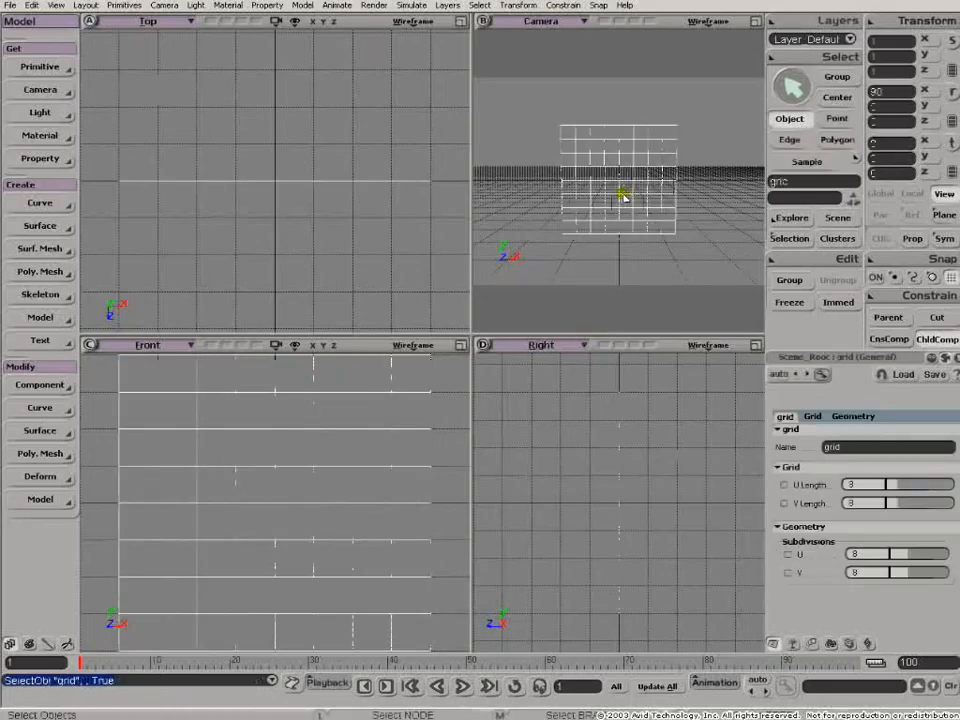
key("7")
left_click_drag(195, 561, 439, 482)
- Add the KA_TurbulenceRGB texture preset from the User data path to the grid's render tree
left_click(182, 362)
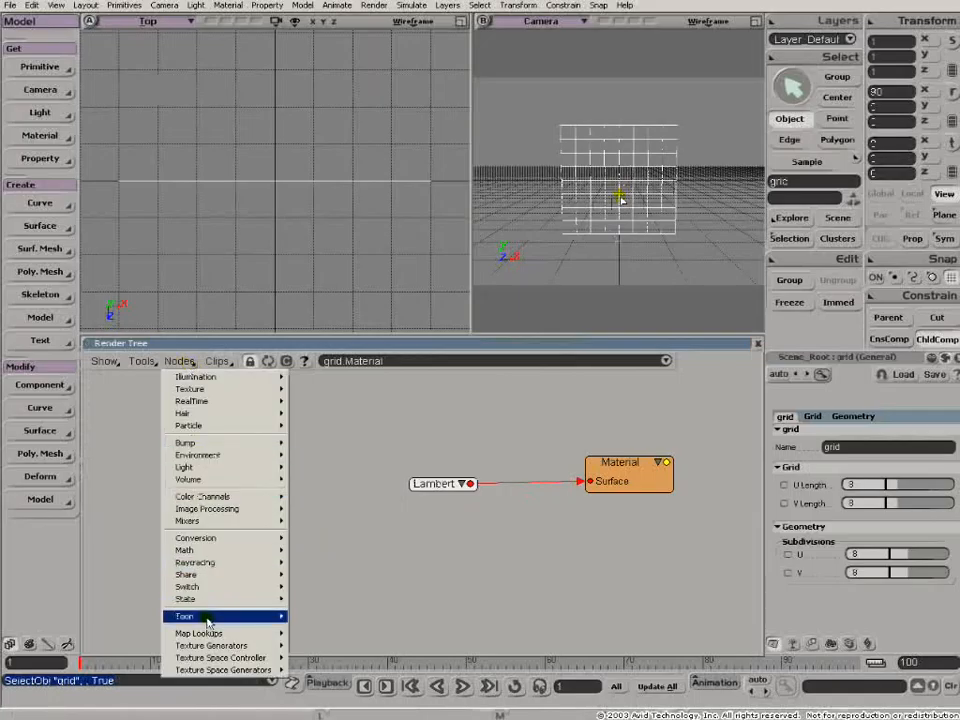
mouse_move(200, 389)
left_click(321, 604)
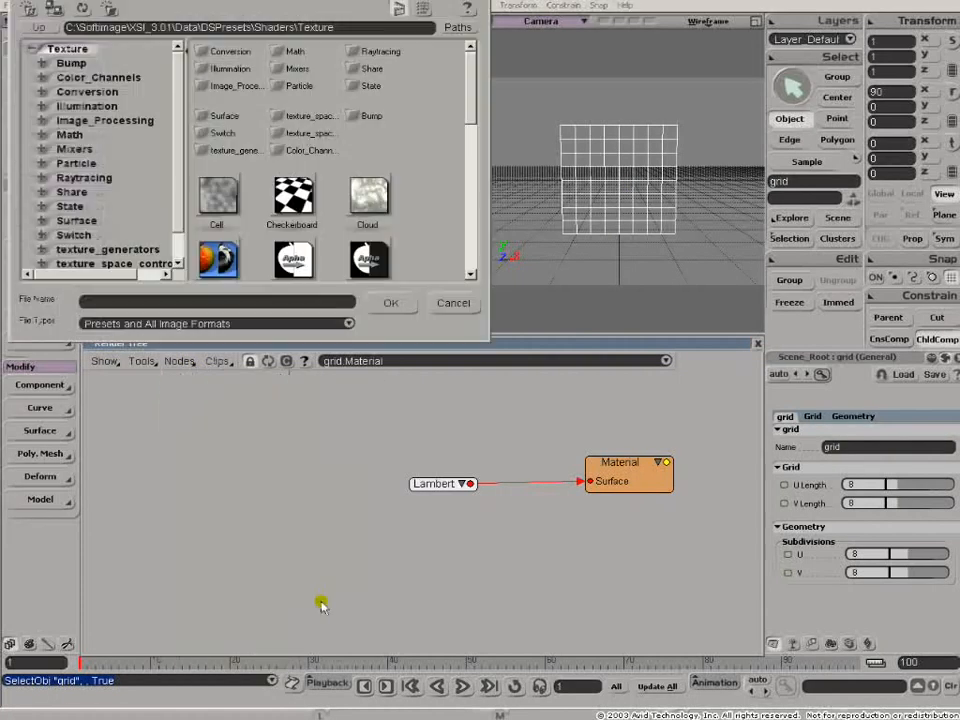
left_click(455, 27)
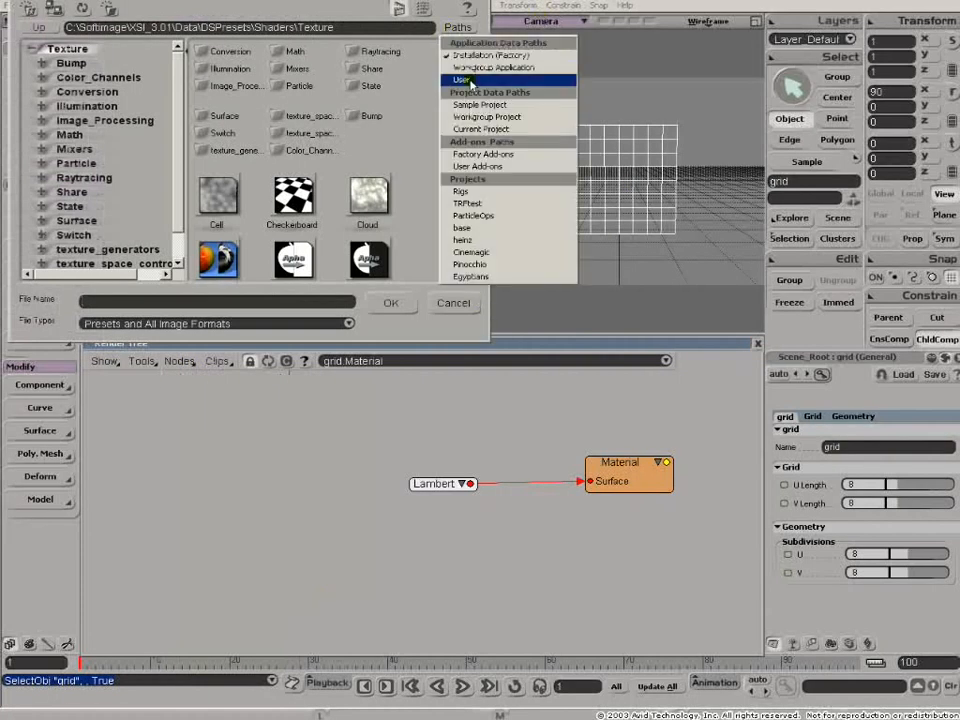
left_click(462, 79)
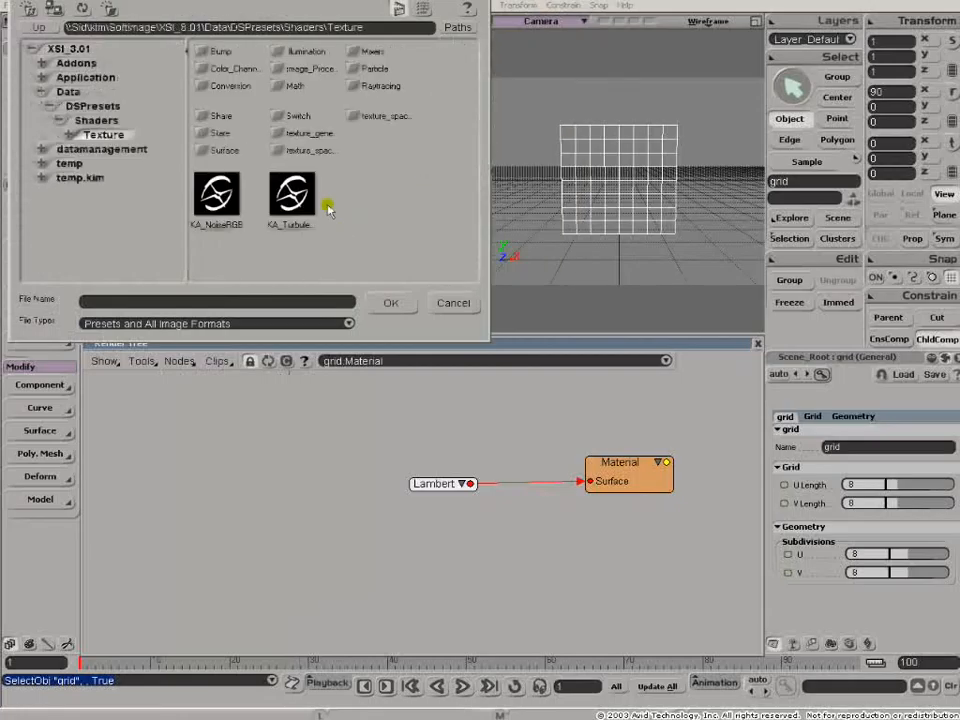
left_click(292, 195)
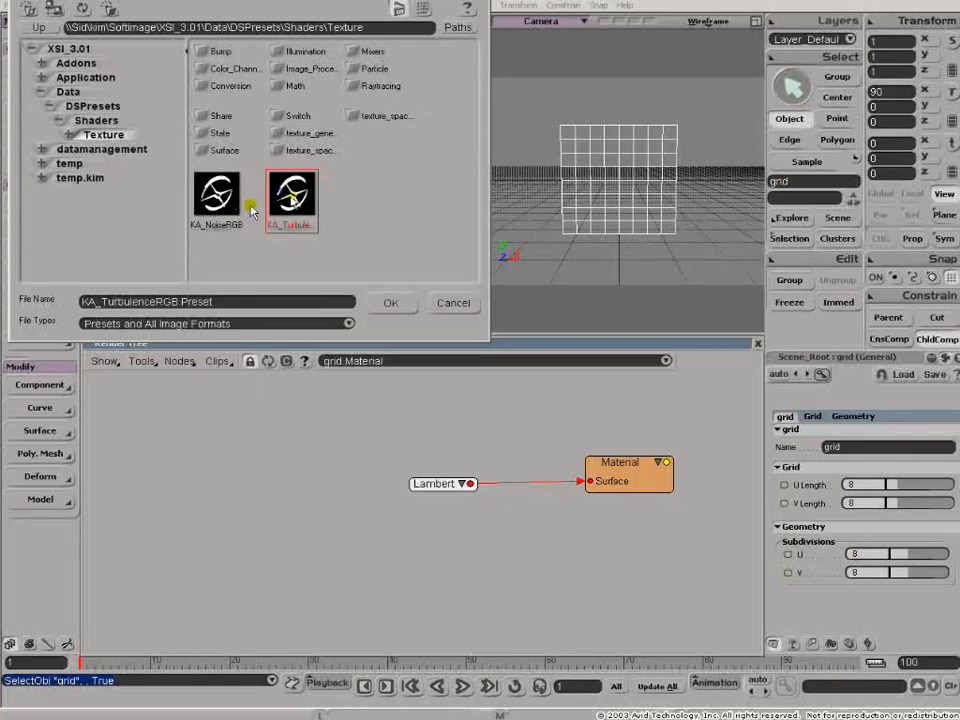
left_click(400, 302)
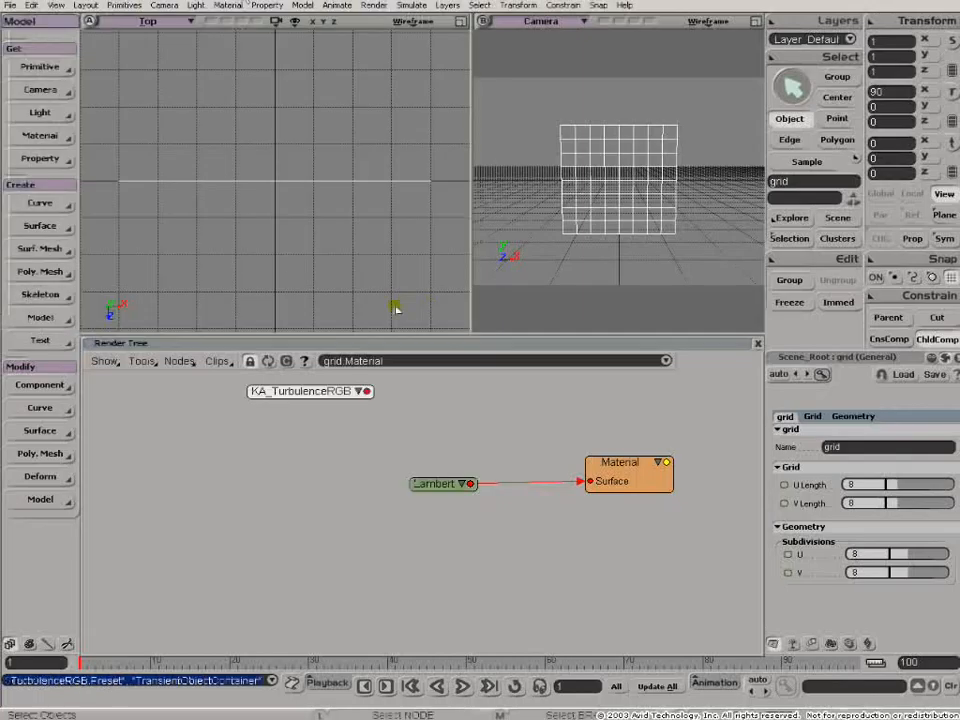
- Arrange the KA_TurbulenceRGB and Lambert nodes and connect the turbulence output to the Lambert diffuse input
left_click_drag(283, 393, 262, 462)
left_click(301, 451)
left_click_drag(431, 487, 471, 444)
left_click_drag(310, 452, 485, 445)
left_click(504, 358)
- Add a Texture_Projection_Lookup node and connect its output to the Coord input of KA_TurbulenceRGB
left_click(179, 361)
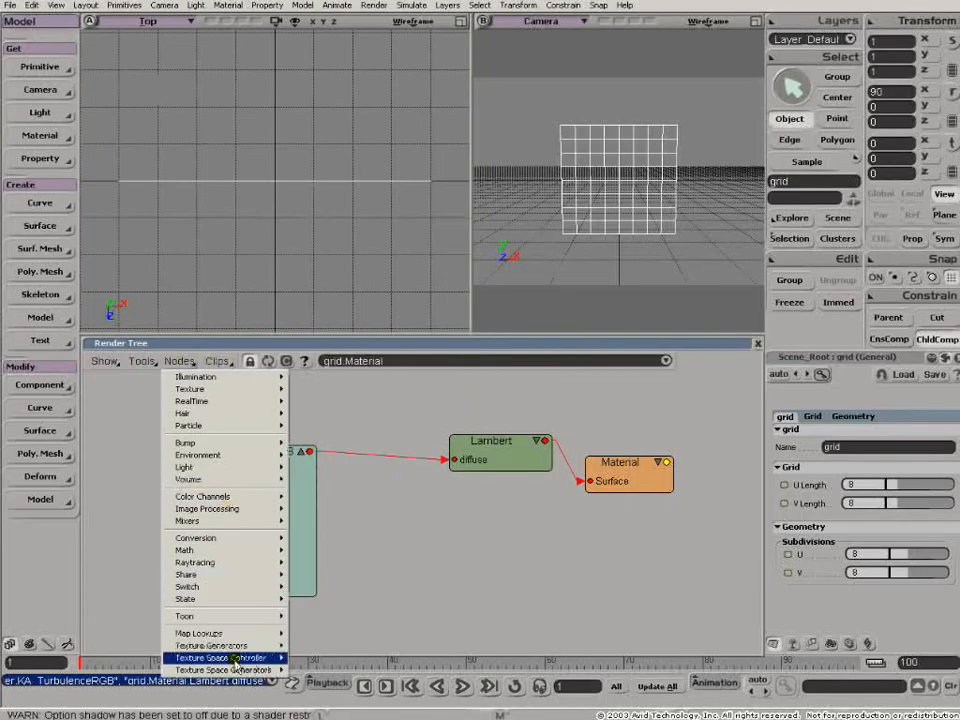
mouse_move(235, 671)
left_click(328, 683)
left_click_drag(261, 477, 369, 502)
left_click_drag(357, 391, 300, 507)
- Give the Texture_Projection_Lookup a new Spatial projection and draw a render region around the grid in the Camera view
left_click(281, 392)
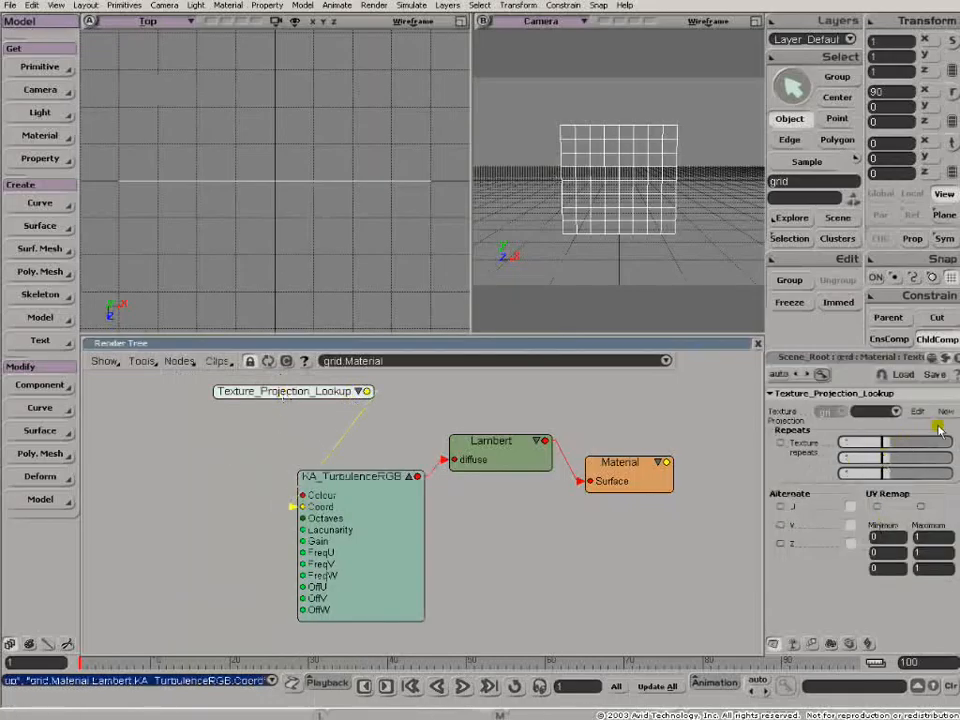
left_click(895, 412)
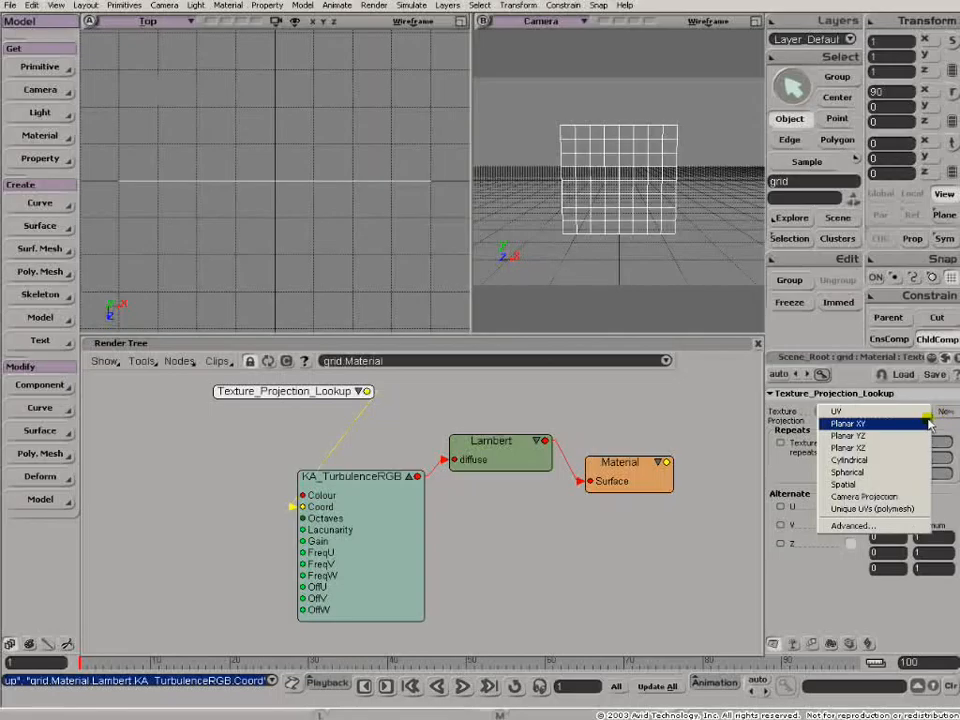
left_click(878, 484)
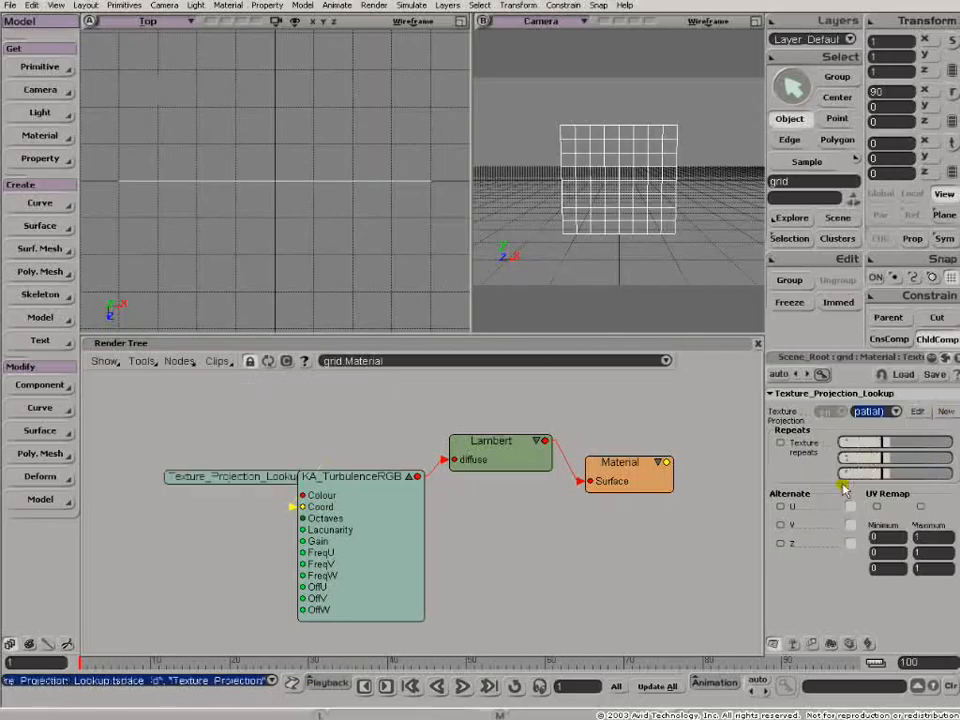
left_click(757, 343)
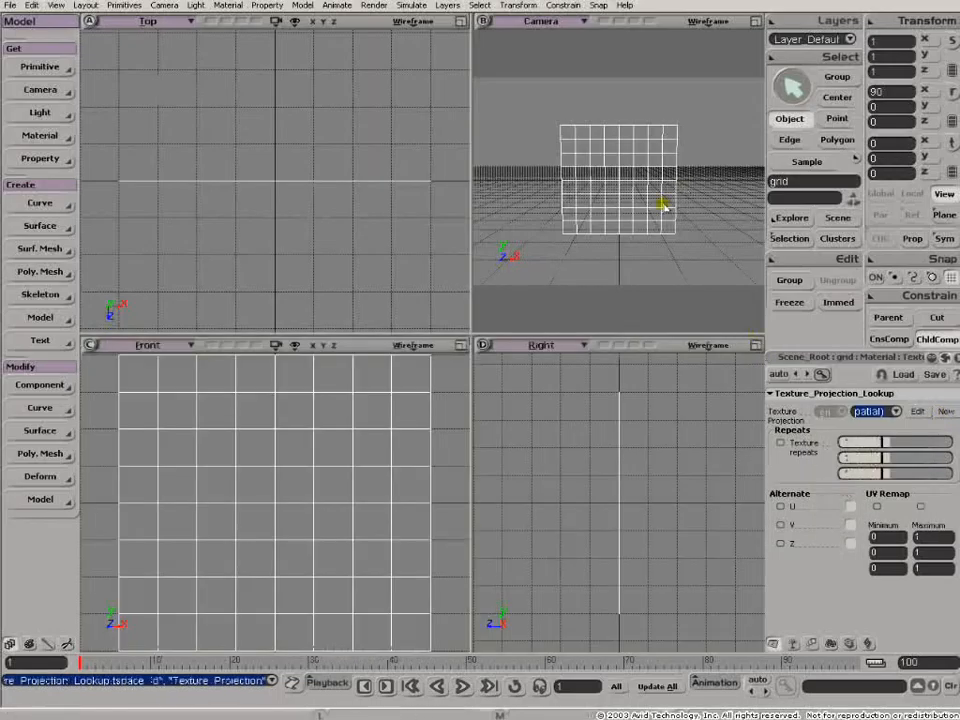
left_click_drag(513, 77, 718, 266)
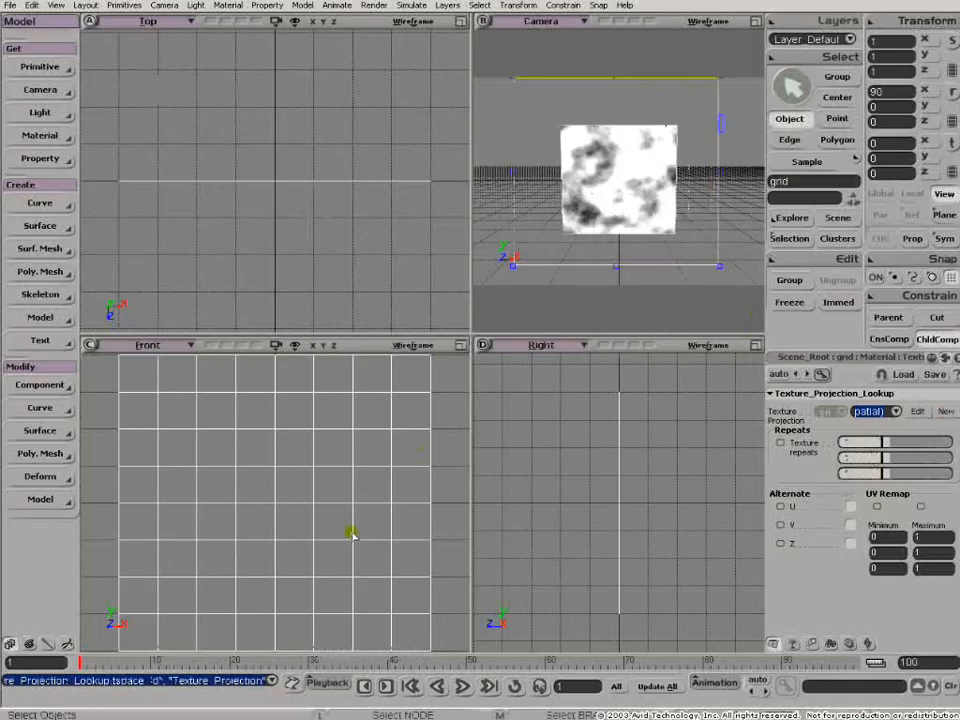
- Reopen the render tree, open the KA_TurbulenceRGB properties away from the nodes and try a red value of 0.263
key("7")
left_click(213, 510)
left_click(476, 465)
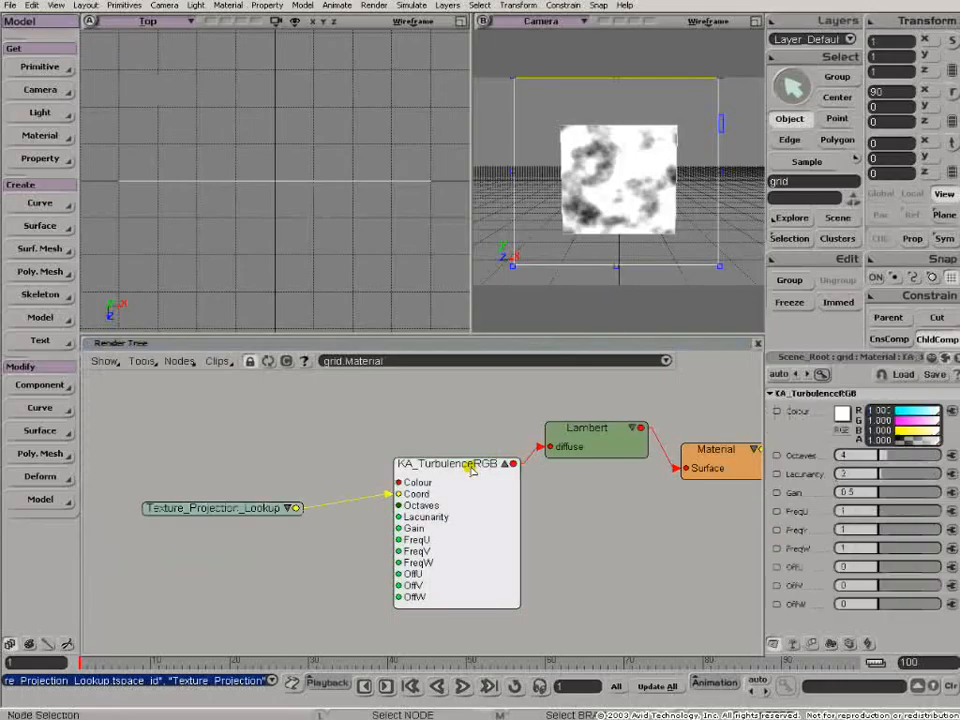
left_click(792, 643)
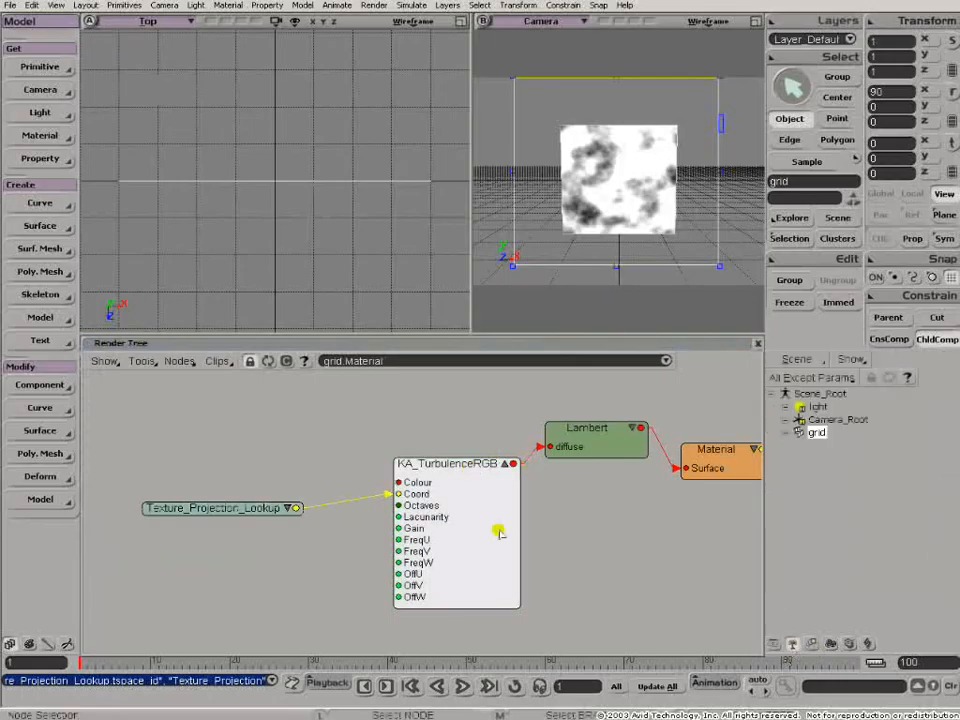
double_click(450, 473)
left_click_drag(420, 270, 240, 40)
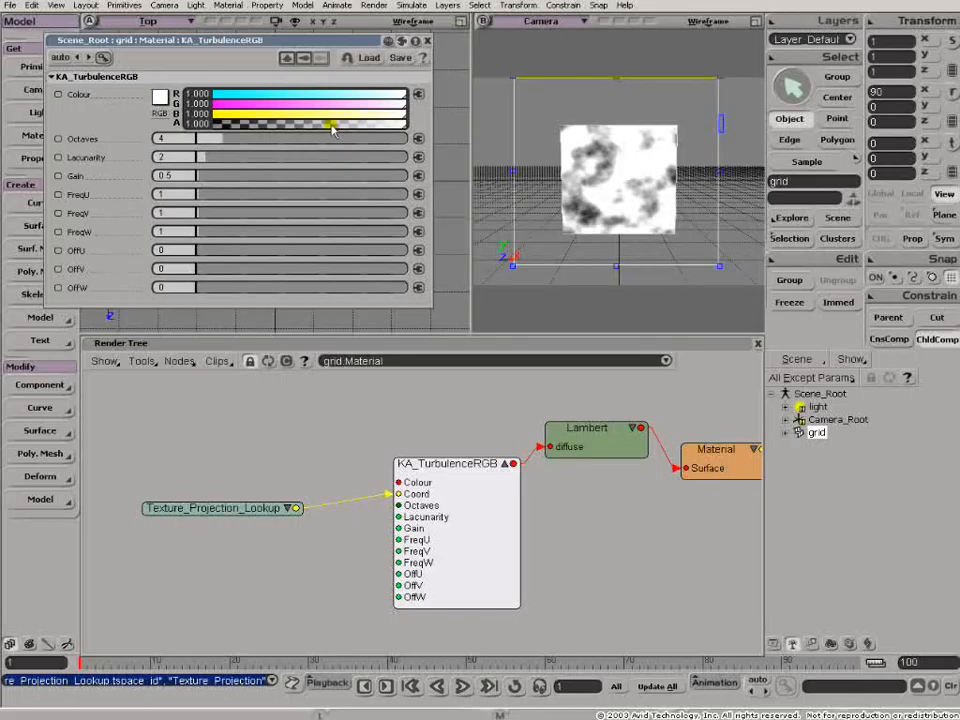
left_click_drag(300, 94, 264, 101)
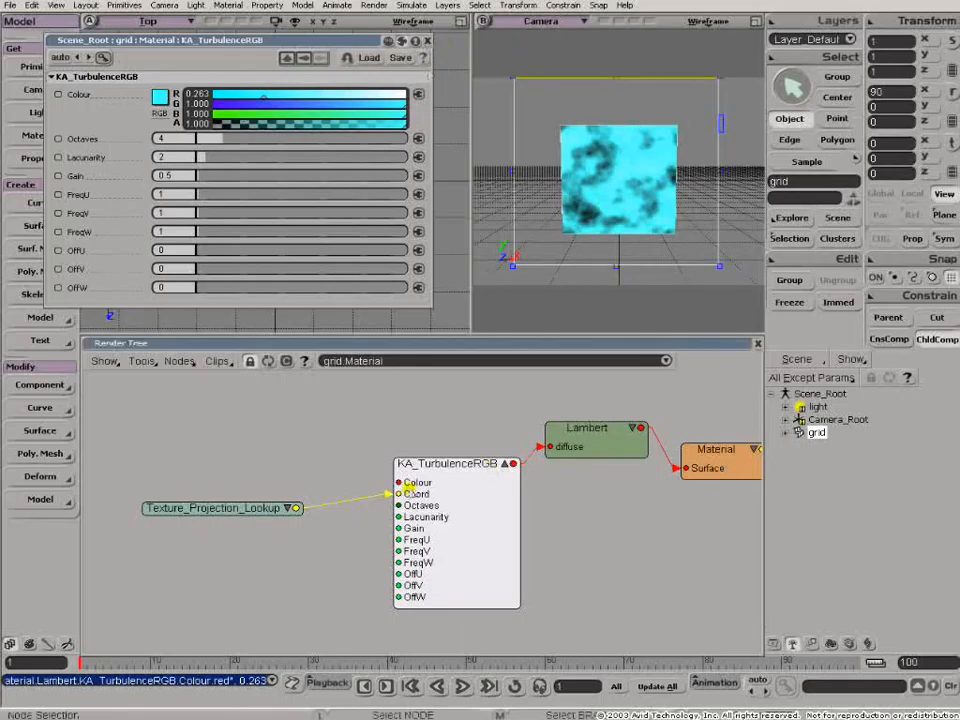
- Rearrange the KA_TurbulenceRGB and Texture_Projection_Lookup nodes and set the turbulence colour channels back to 1.000
left_click_drag(432, 464, 380, 441)
left_click_drag(225, 510, 210, 433)
left_click_drag(368, 464, 350, 451)
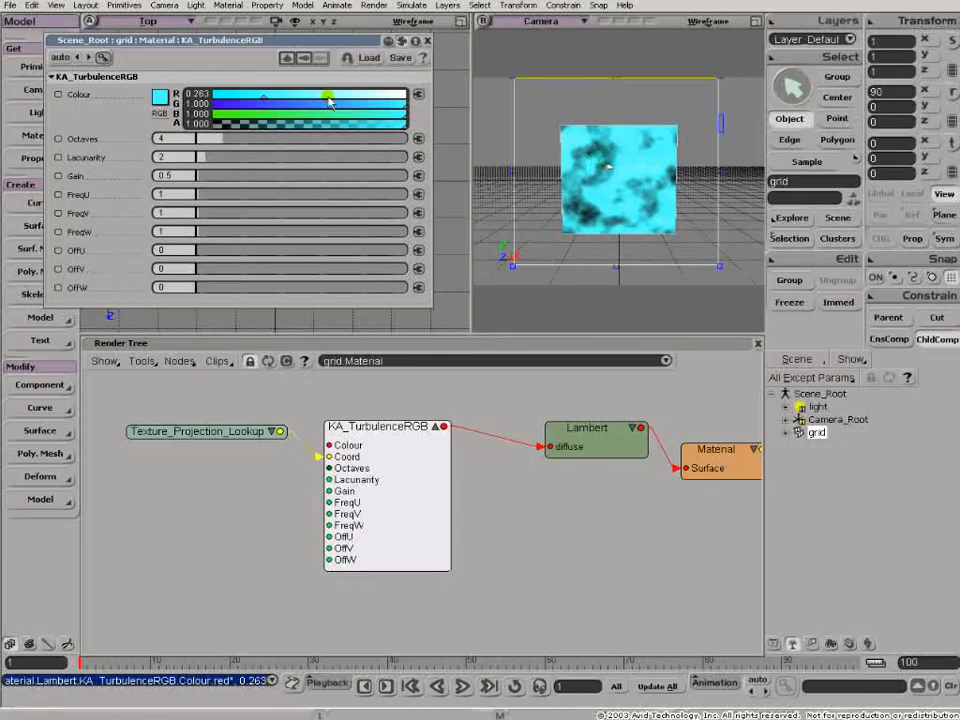
left_click_drag(300, 100, 418, 96)
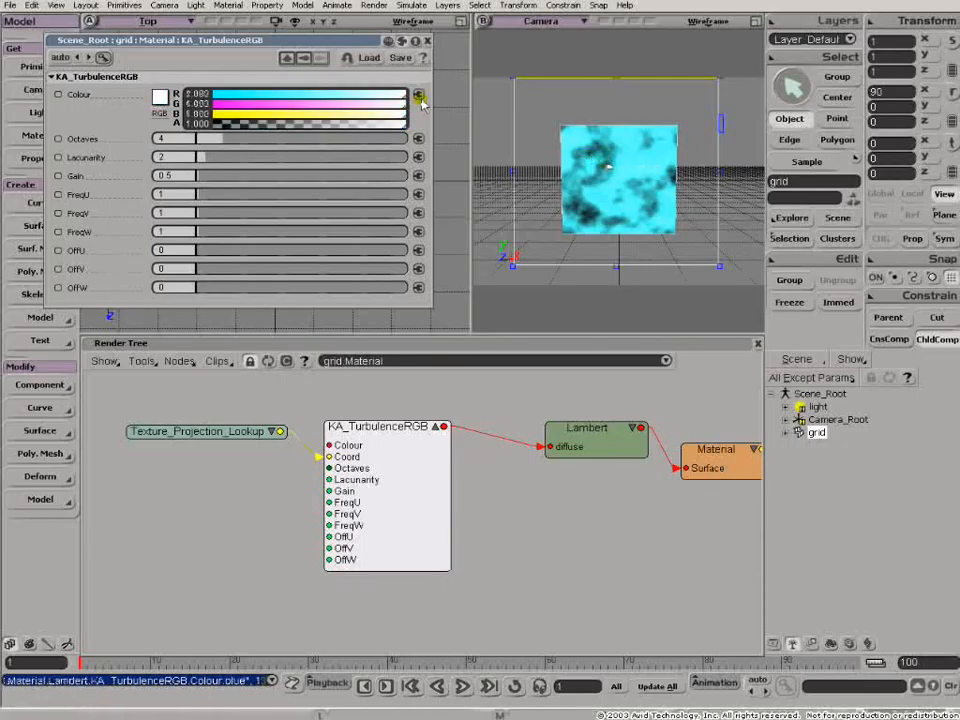
- Add a Gradient texture generator node, expand its ports and place it below the Texture_Projection_Lookup node
left_click(178, 362)
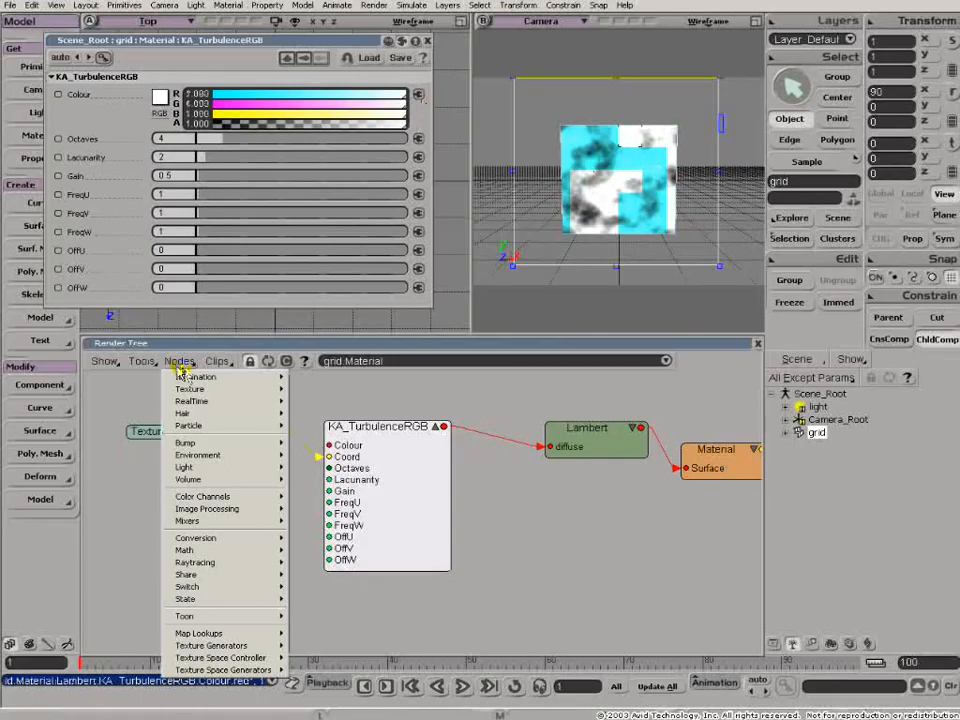
mouse_move(200, 389)
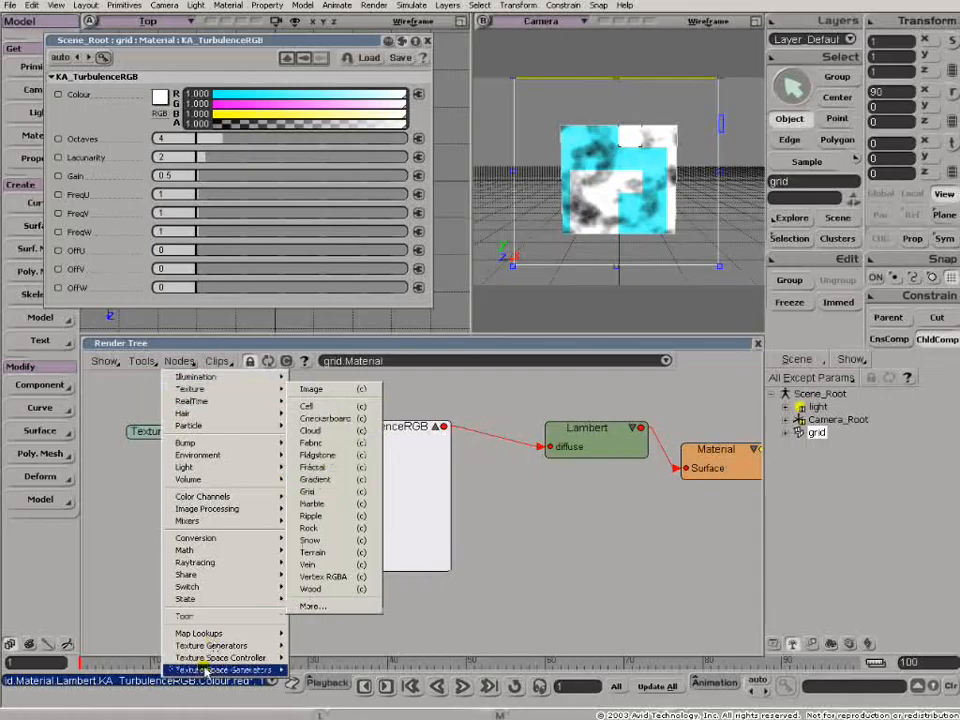
mouse_move(212, 646)
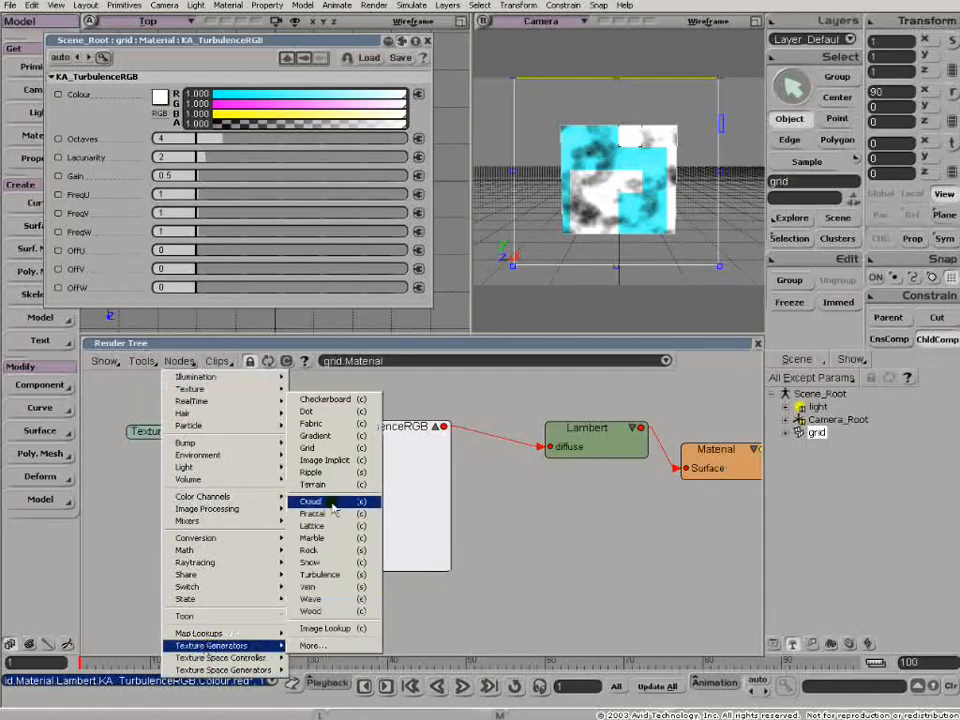
left_click(316, 436)
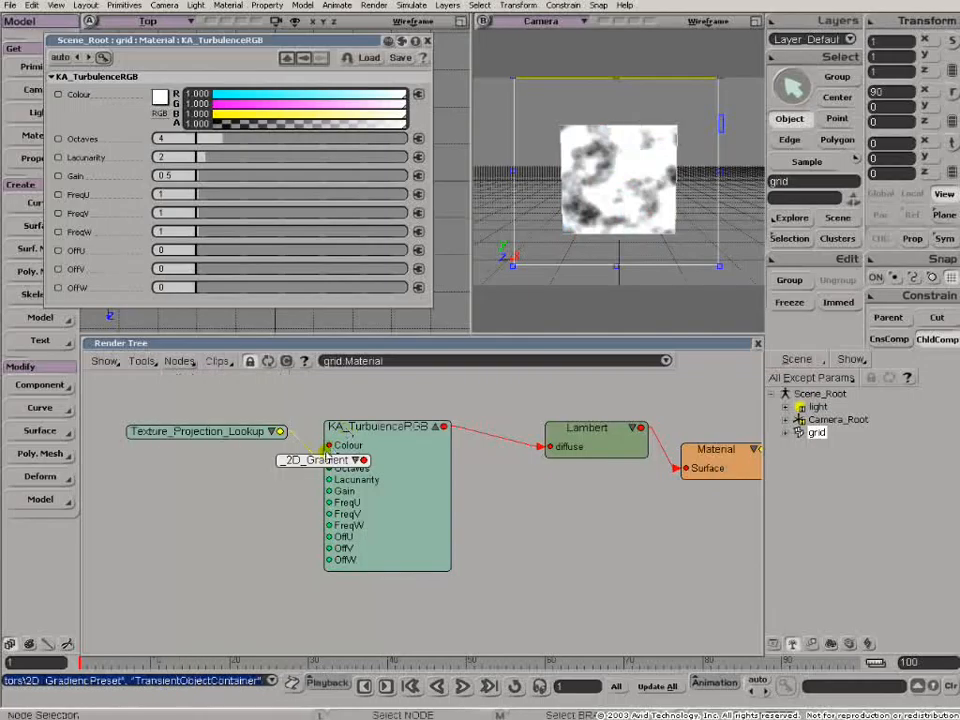
left_click_drag(320, 464, 226, 513)
left_click(265, 506)
left_click_drag(265, 508, 279, 469)
- Spread out the KA_TurbulenceRGB, Texture_Projection_Lookup and 2D_Gradient nodes and reposition the Render Tree window to expose the gradient's ports
left_click_drag(401, 450, 467, 431)
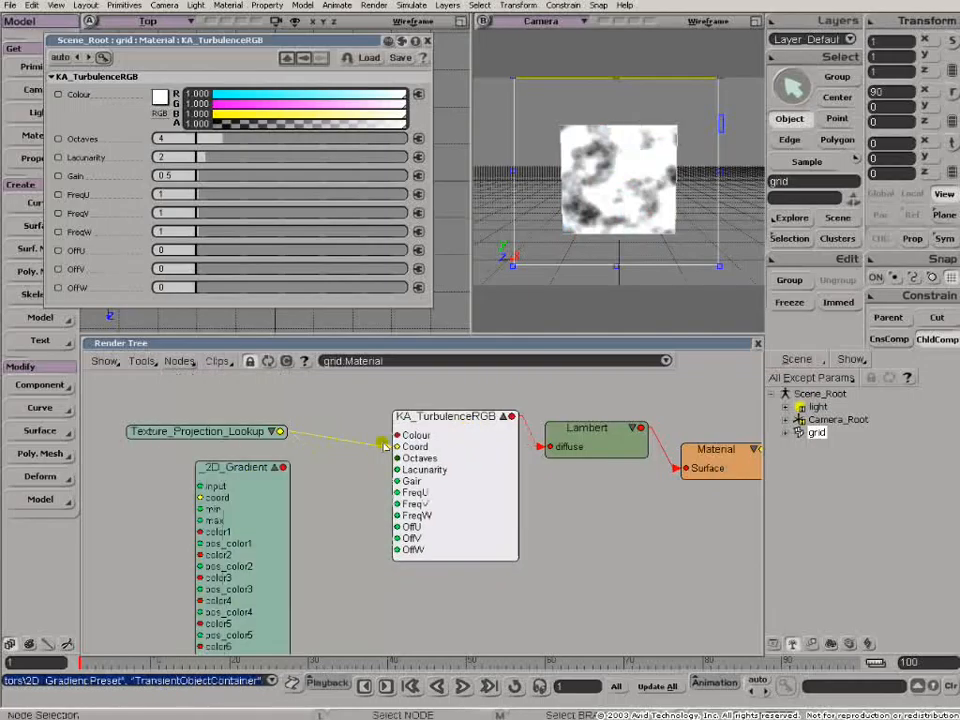
left_click_drag(243, 500, 280, 491)
left_click_drag(234, 431, 217, 412)
left_click_drag(267, 474, 335, 58)
left_click_drag(310, 114, 300, 242)
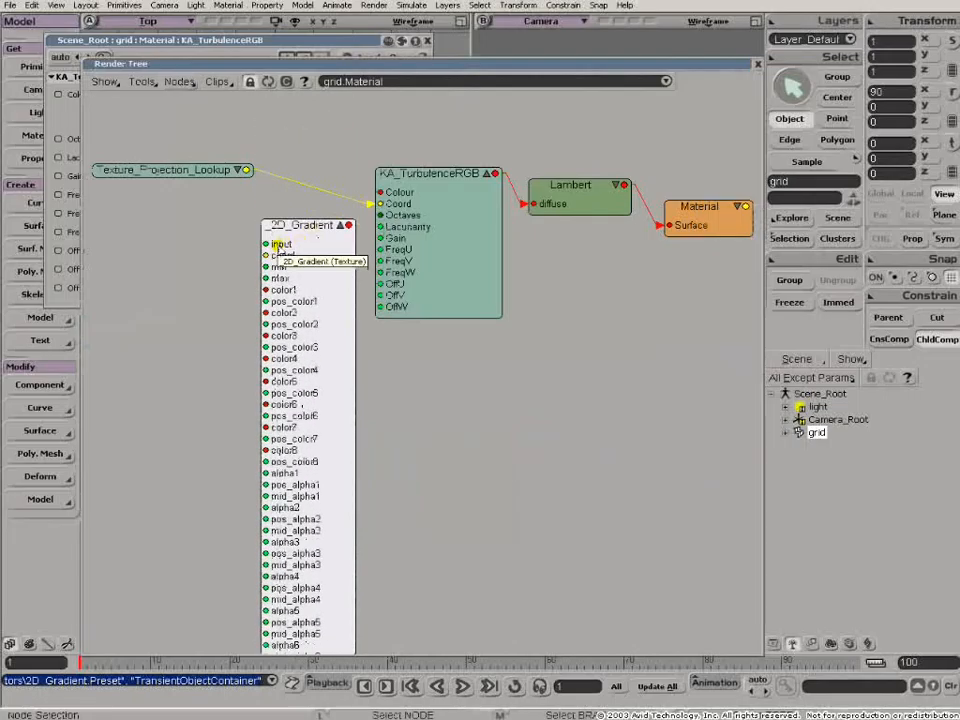
left_click_drag(300, 63, 315, 216)
left_click_drag(312, 385, 304, 401)
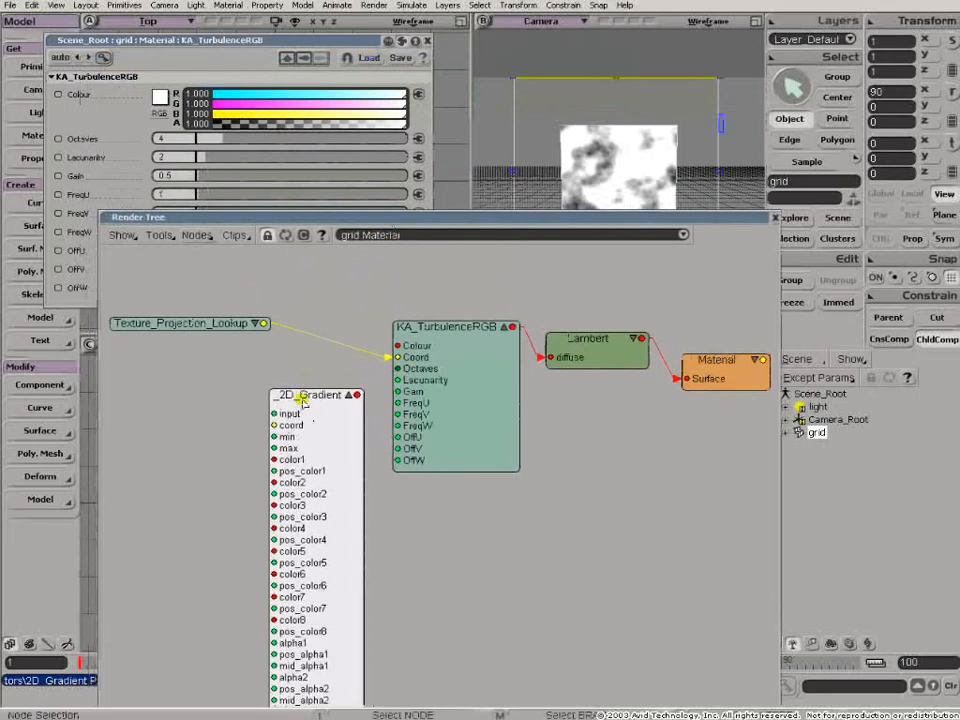
- Open the 2D_Gradient properties, rearrange the KA_TurbulenceRGB and 2D_Gradient nodes, and connect the gradient's output to the Lambert diffuse port
left_click(427, 40)
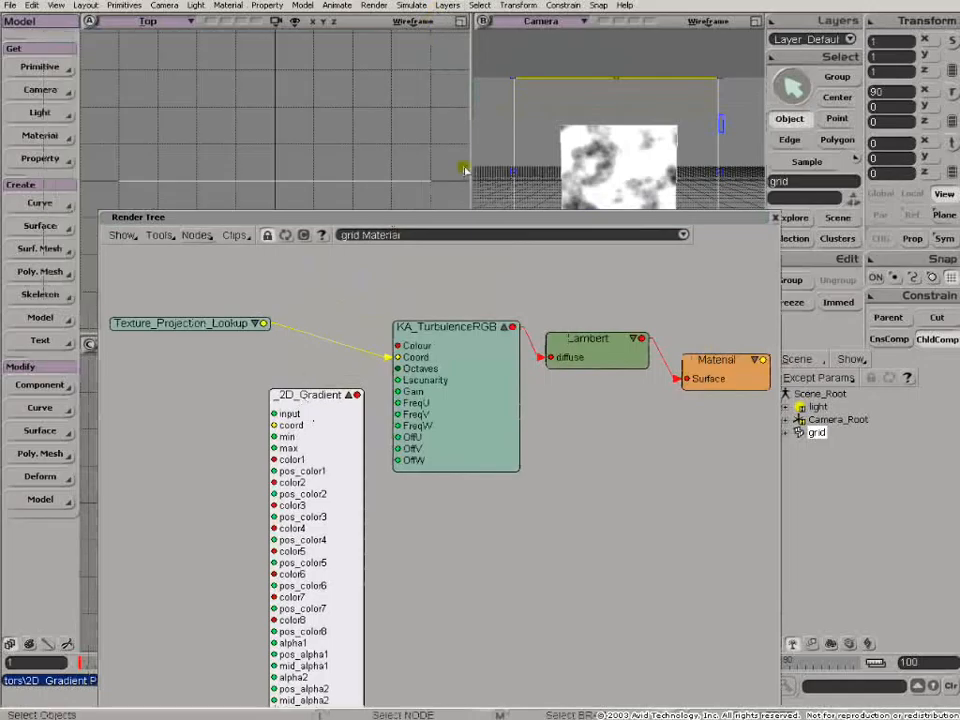
double_click(326, 396)
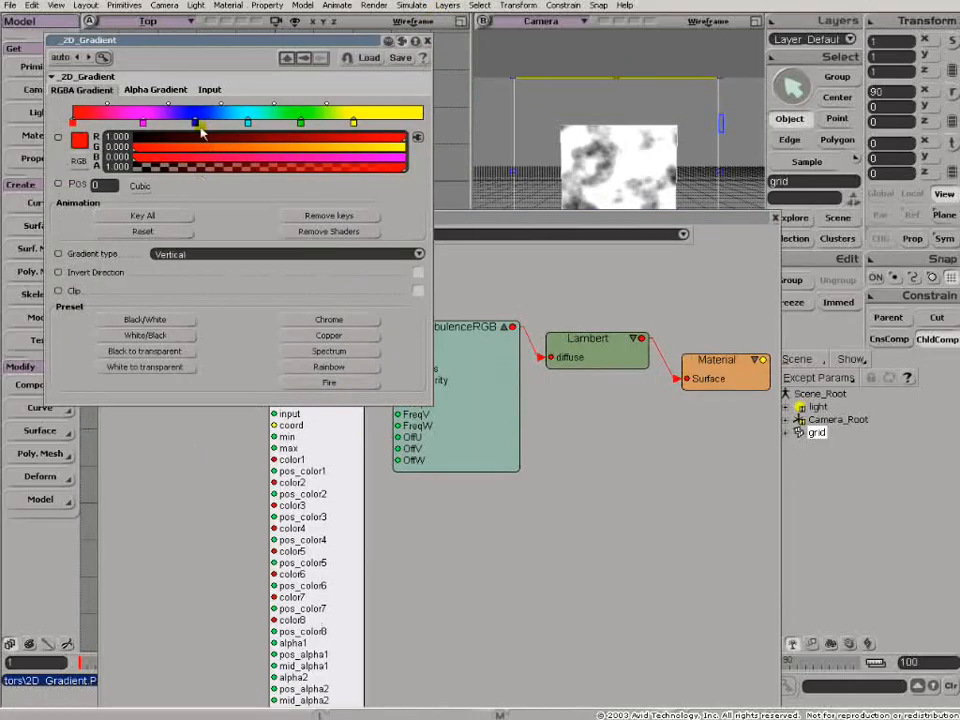
left_click(360, 420)
left_click_drag(319, 402, 572, 493)
left_click_drag(445, 359, 301, 424)
left_click_drag(598, 500, 566, 360)
left_click(578, 272)
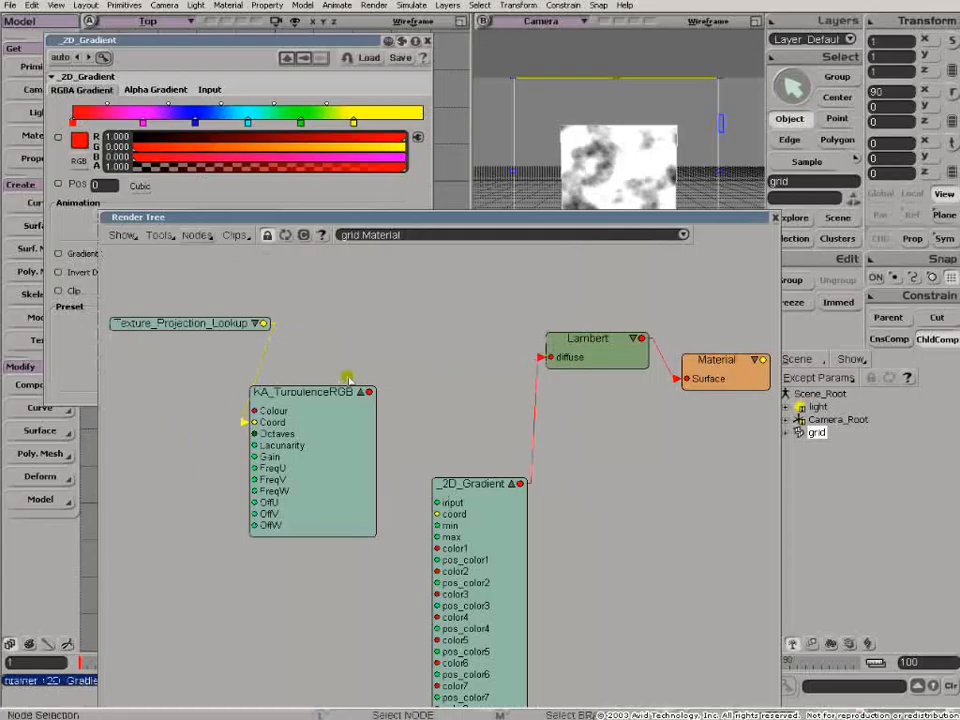
- Add a Projection texture space generator node below KA_TurbulenceRGB and connect it to the 2D_Gradient coord port
left_click(197, 236)
mouse_move(257, 546)
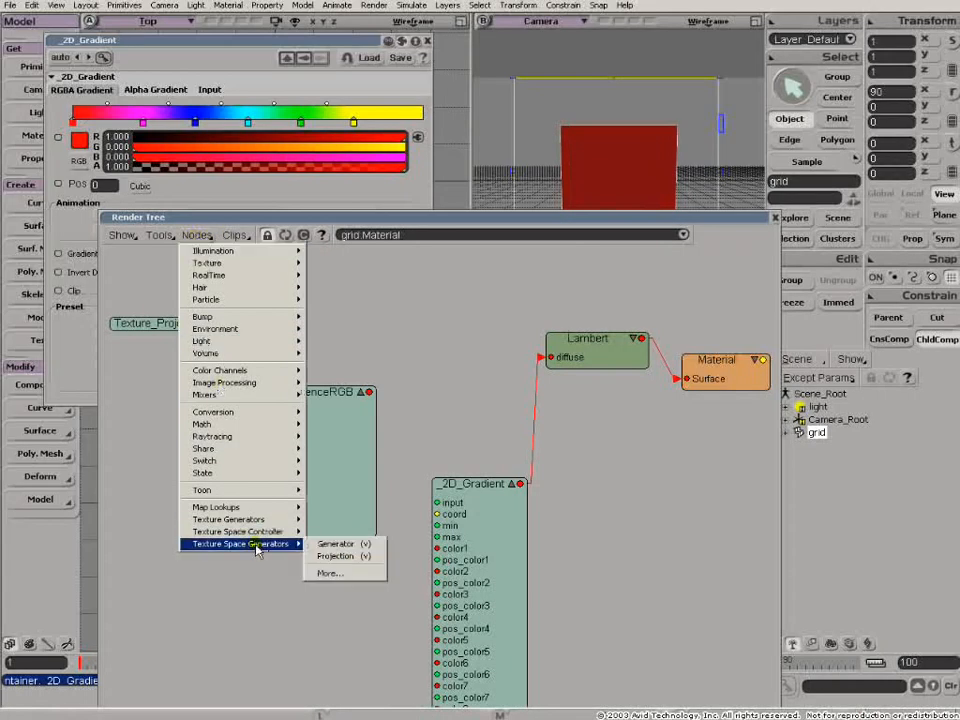
left_click(338, 556)
mouse_move(339, 272)
left_mouse_down()
mouse_move(257, 574)
mouse_move(341, 615)
mouse_move(504, 551)
mouse_move(508, 516)
left_mouse_up()
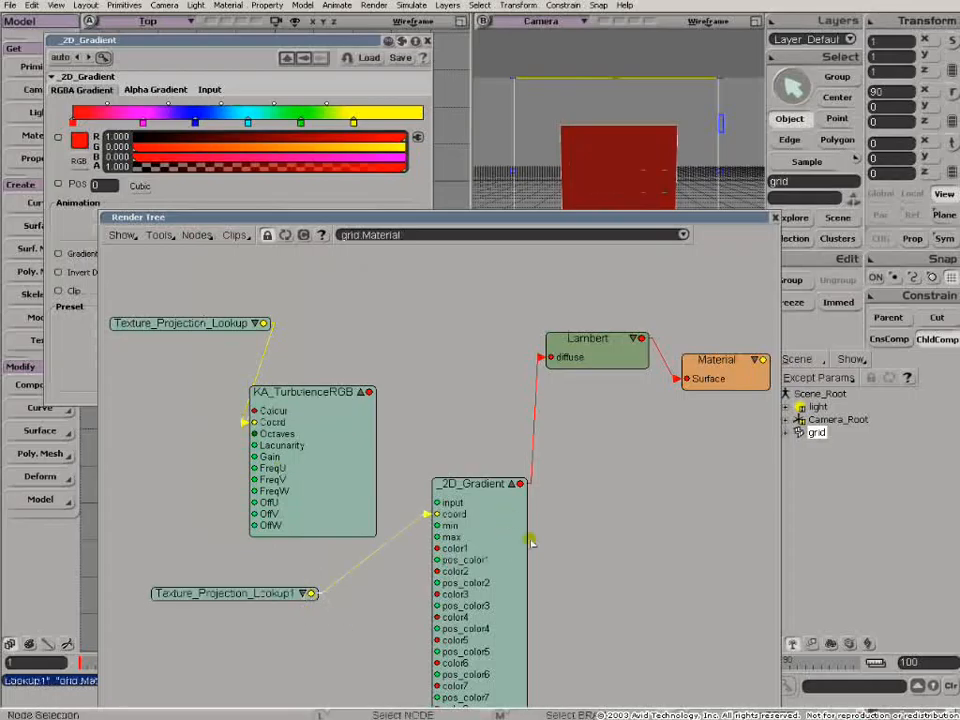
- Create a new Planar XZ texture projection for Texture_Projection_Lookup1 and close its properties
double_click(201, 594)
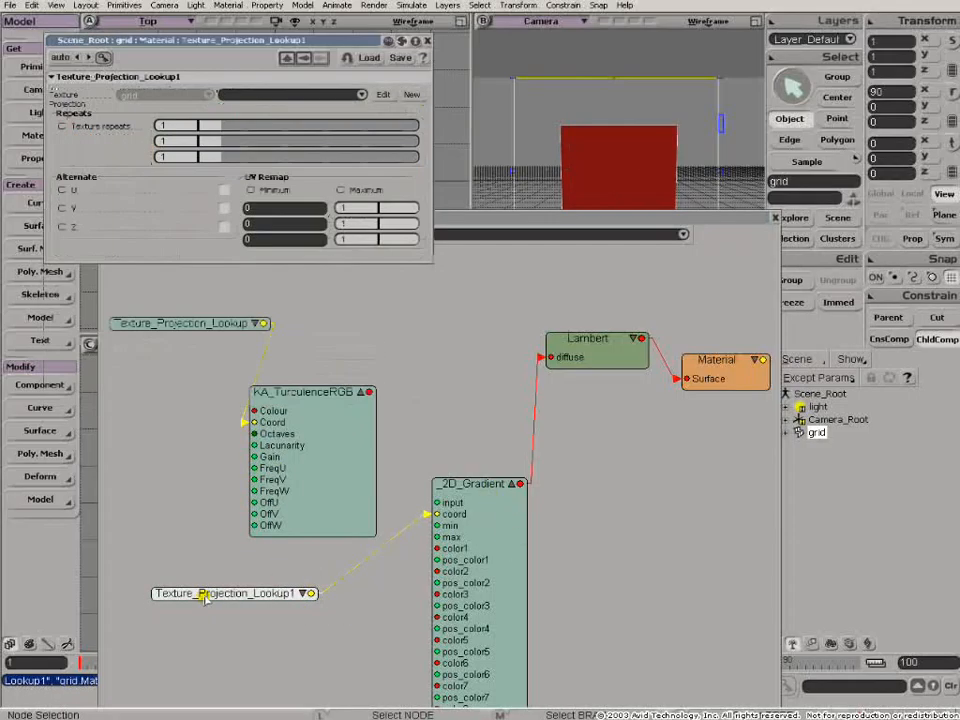
left_click(413, 95)
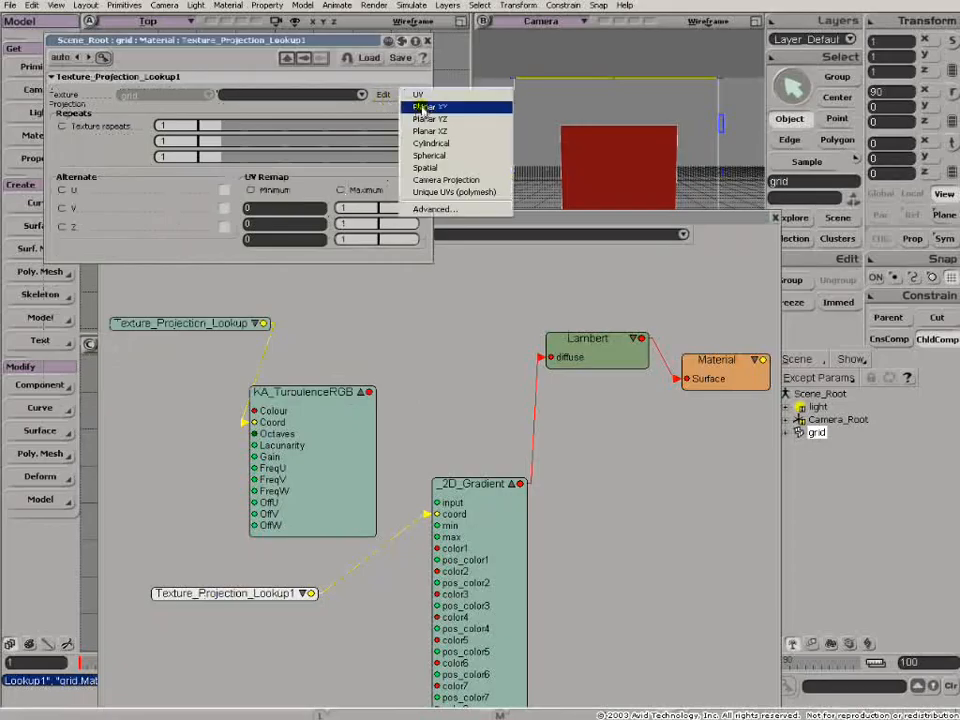
left_click(421, 131)
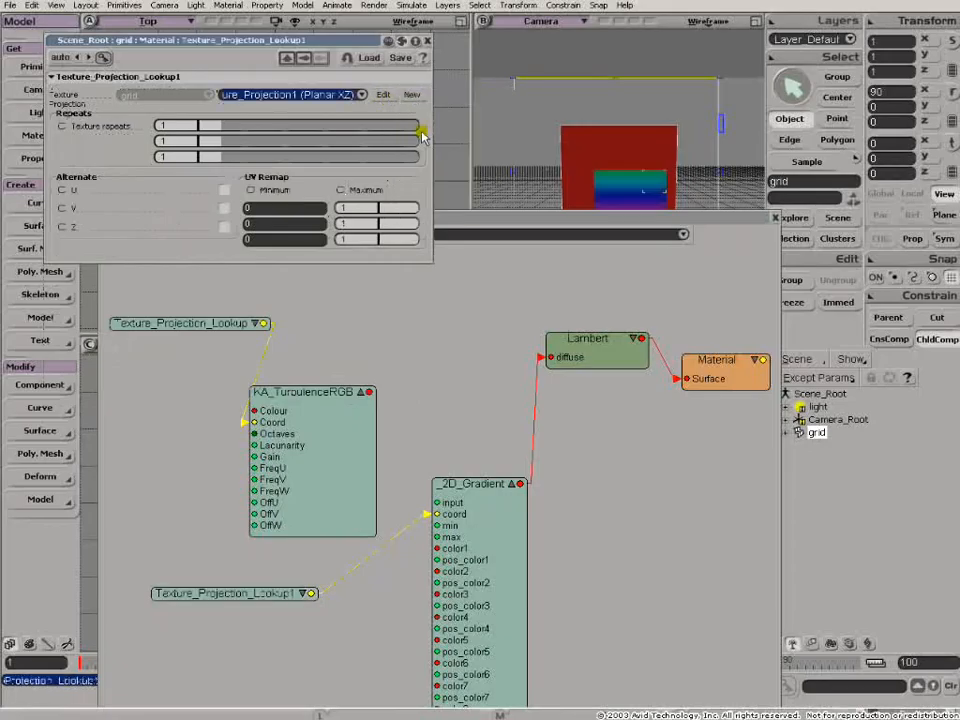
left_click(428, 41)
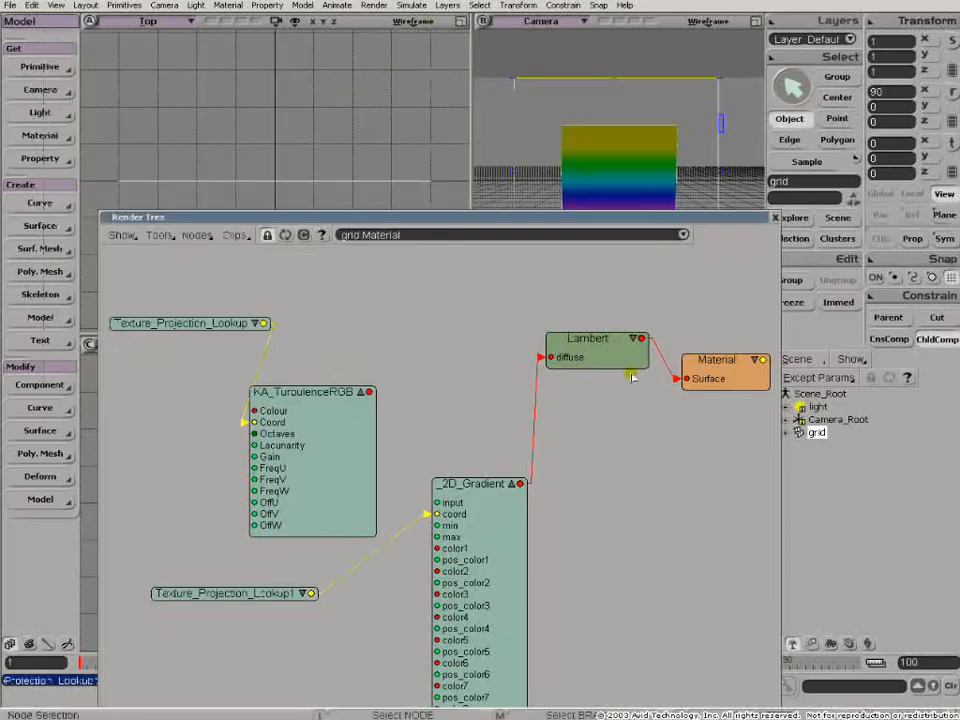
- Shift the Lambert node down slightly and set the 2D_Gradient's input type to Scalar input
left_click_drag(628, 355, 638, 386)
double_click(475, 484)
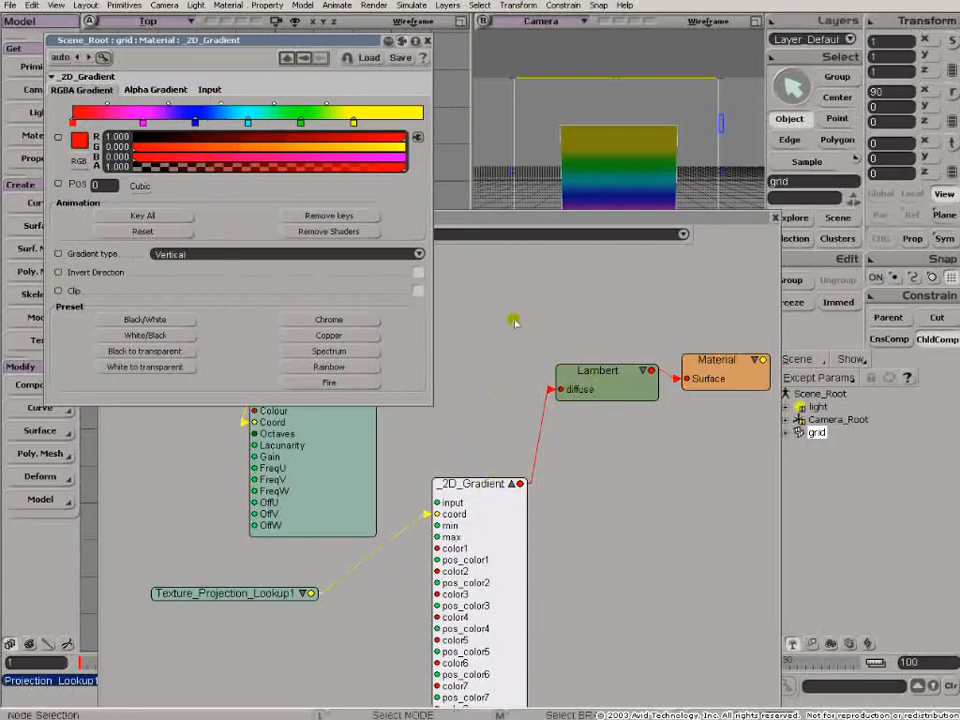
left_click_drag(270, 40, 241, 36)
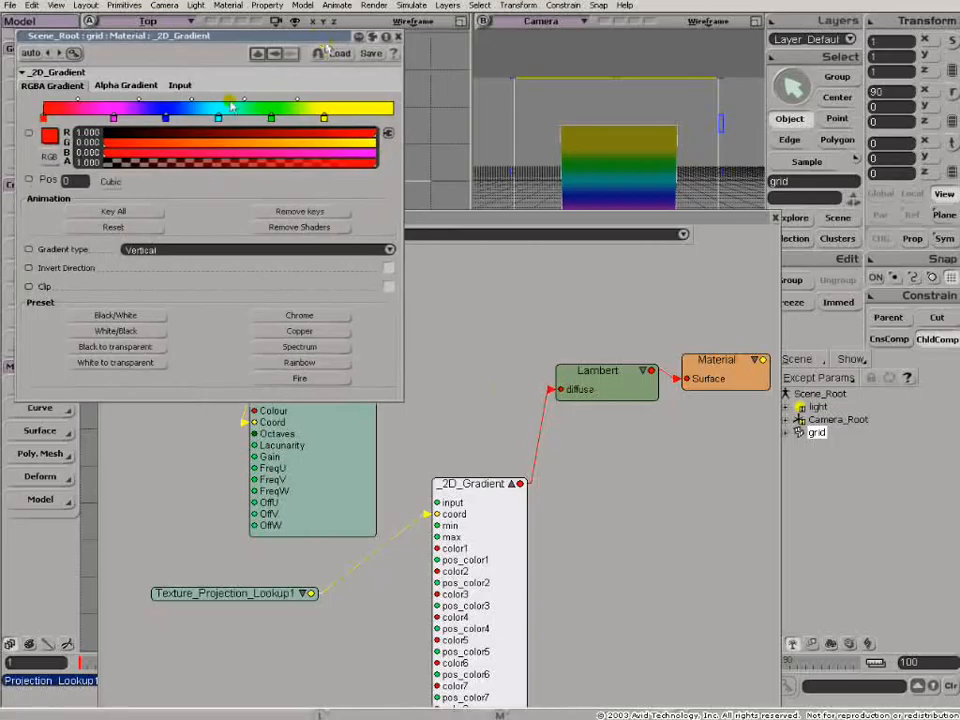
left_click(184, 86)
left_click(389, 103)
left_click(267, 93)
- Connect the KA_TurbulenceRGB output to the 2D_Gradient input port and spread out the nodes around the Color2scalar converter
left_click_drag(305, 448, 279, 445)
left_click_drag(345, 386, 451, 502)
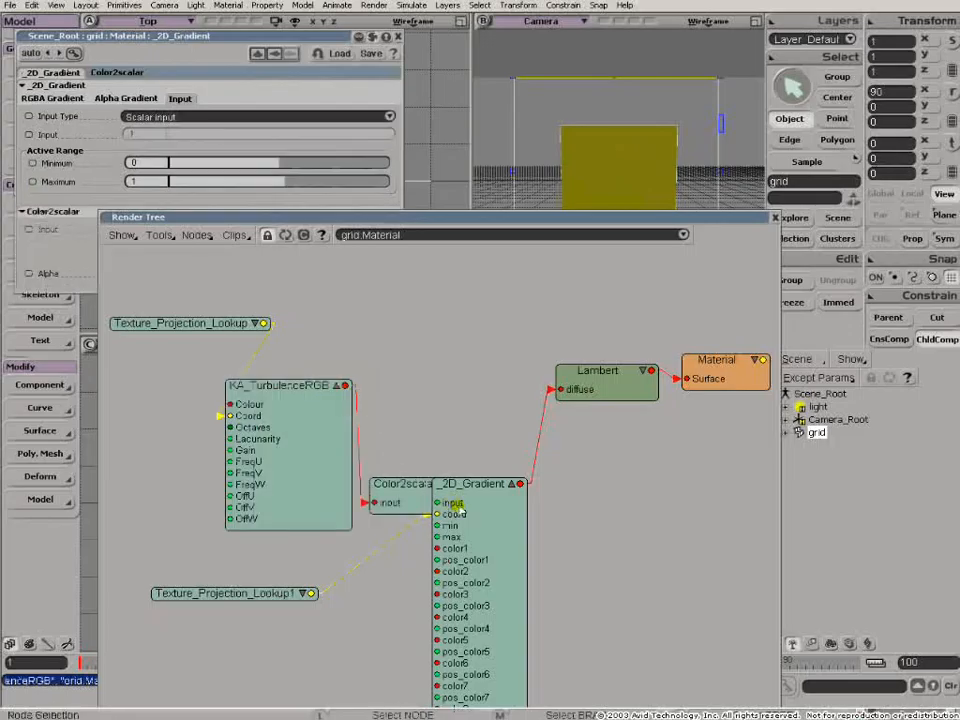
left_click_drag(570, 218, 610, 274)
left_click_drag(222, 380, 94, 461)
left_click_drag(330, 441, 307, 397)
left_click_drag(440, 541, 417, 469)
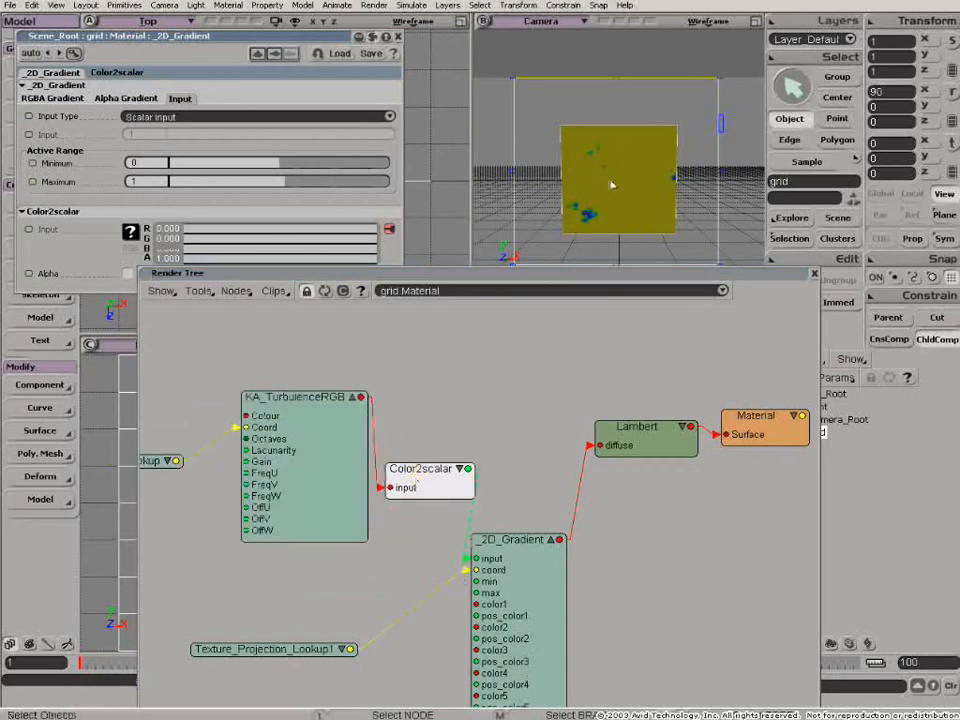
- Shift the 2D_Gradient's colour markers toward the yellow end, with blue at 0.54, green at 0.95 and yellow at the very end
double_click(500, 541)
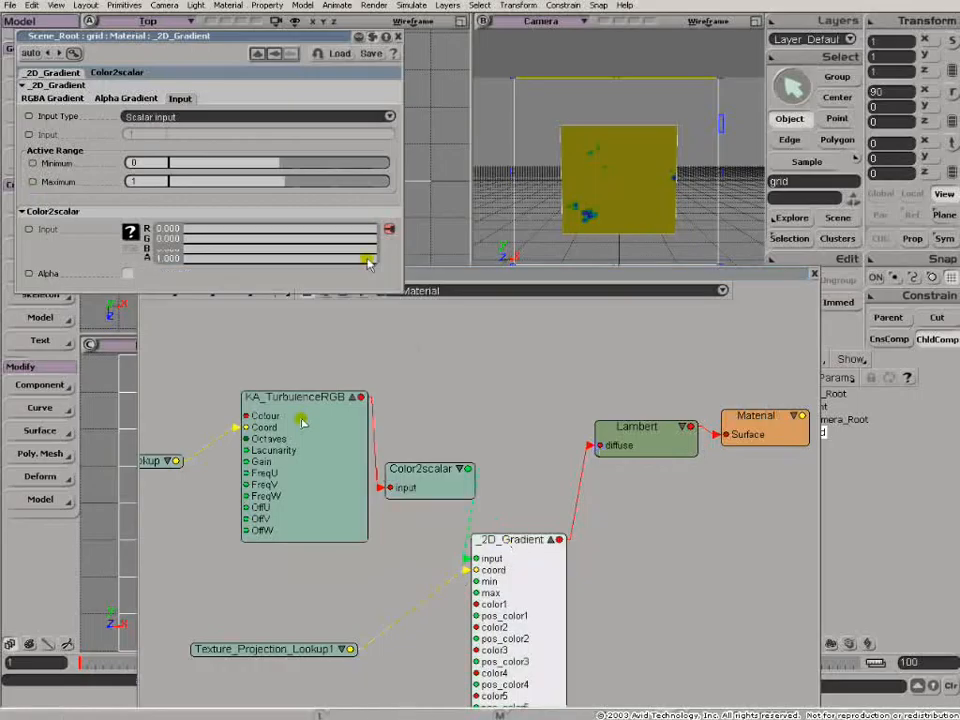
left_click(45, 97)
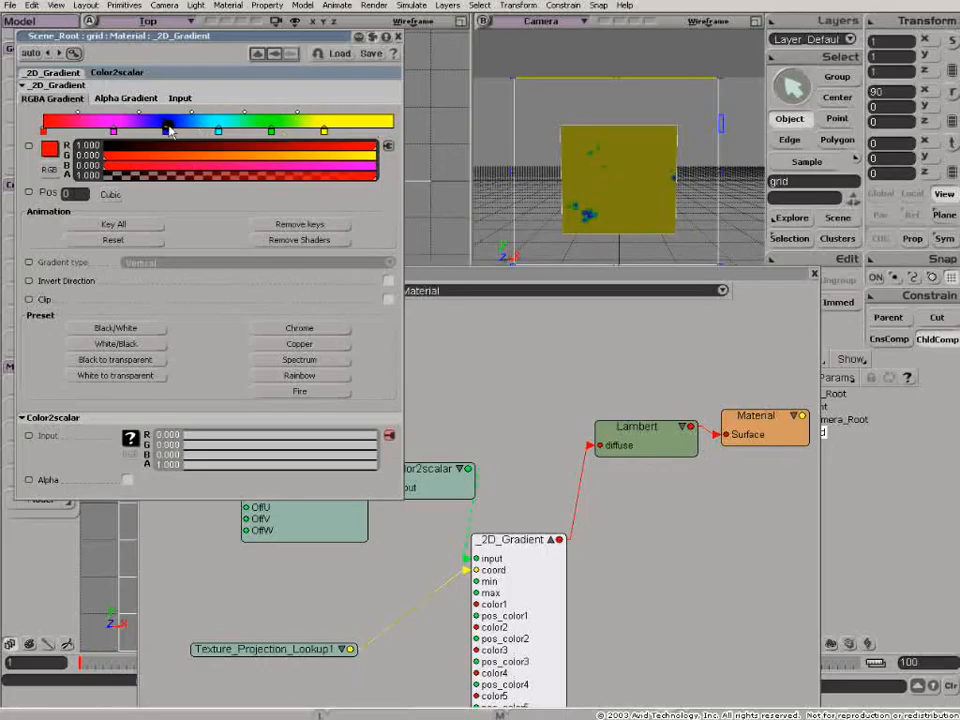
left_click_drag(324, 132, 371, 132)
left_click_drag(273, 132, 347, 132)
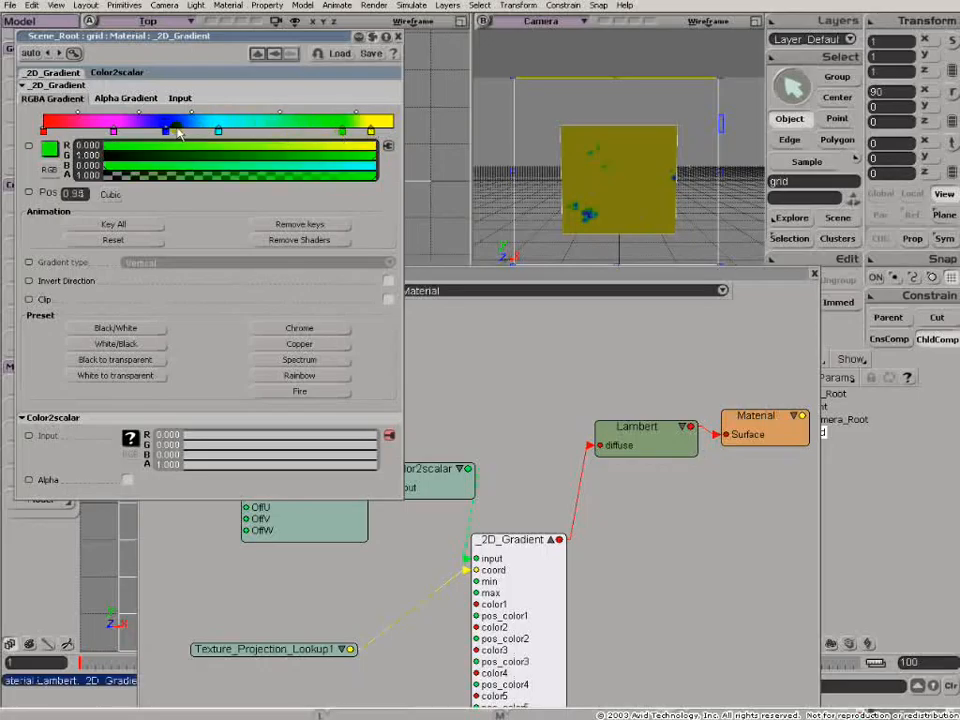
left_click_drag(218, 132, 279, 132)
left_click_drag(165, 132, 232, 132)
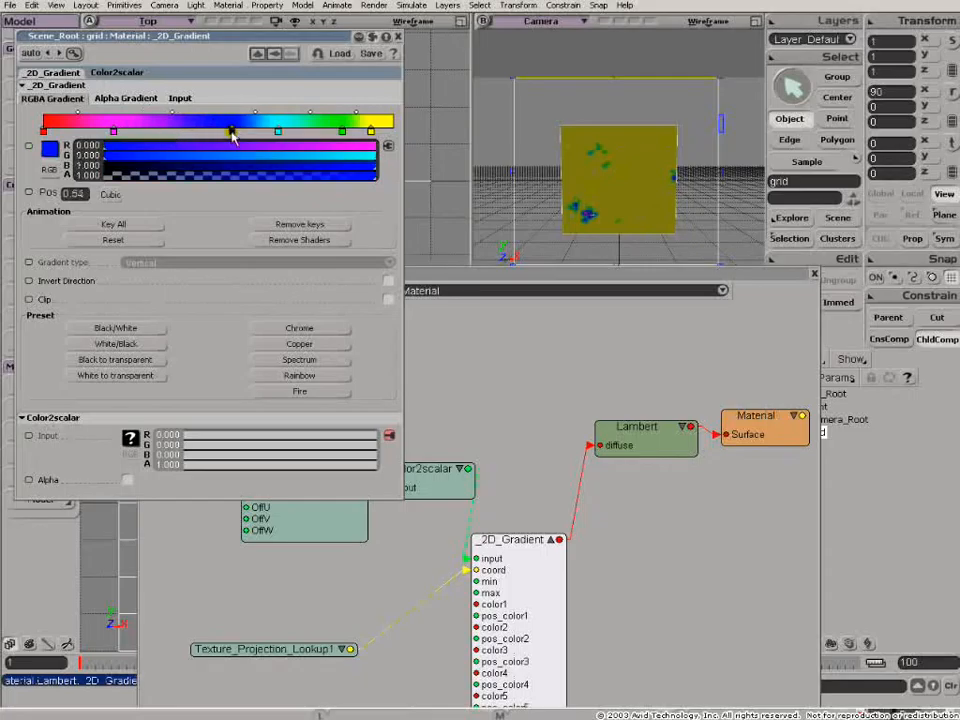
left_click(372, 133)
left_click_drag(343, 133, 378, 134)
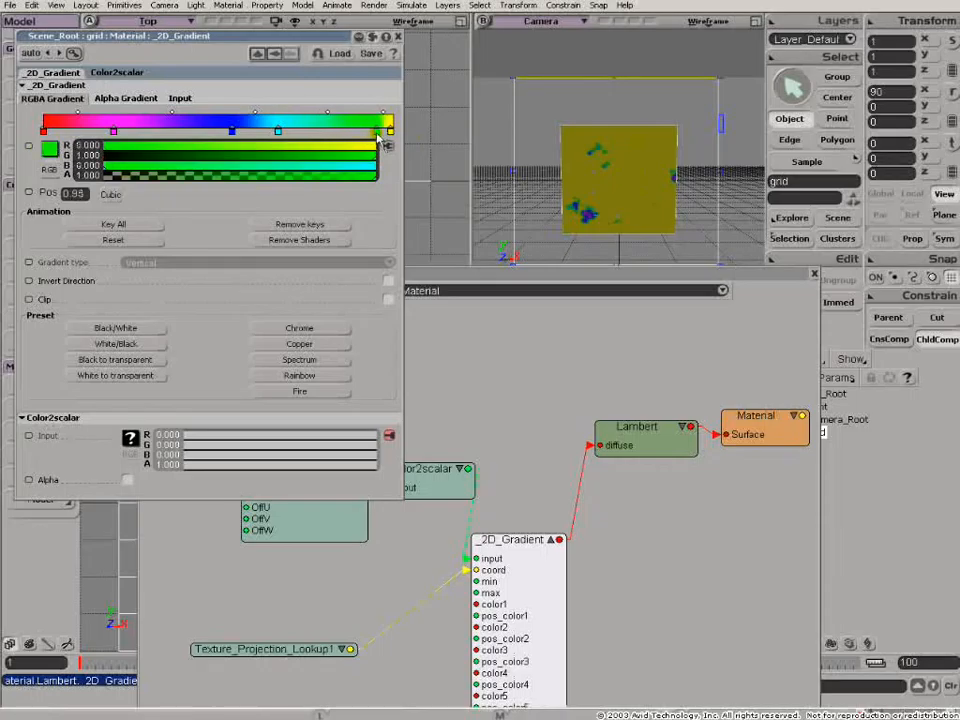
left_click(278, 131)
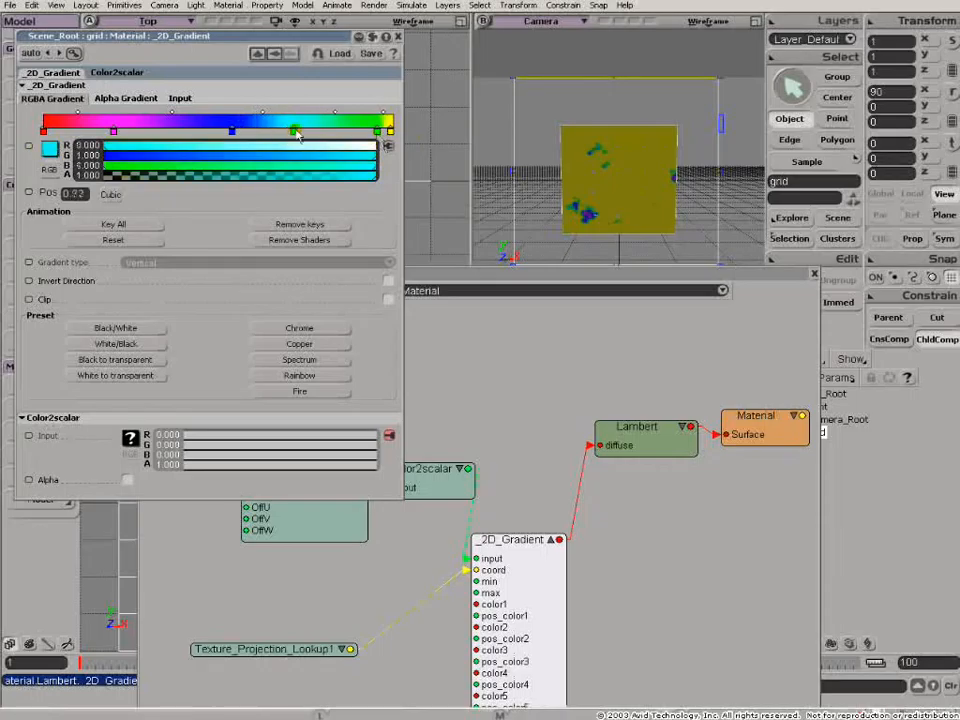
- Set the maximum of the 2D_Gradient's active input range to 3.505 and close the properties
left_click(180, 99)
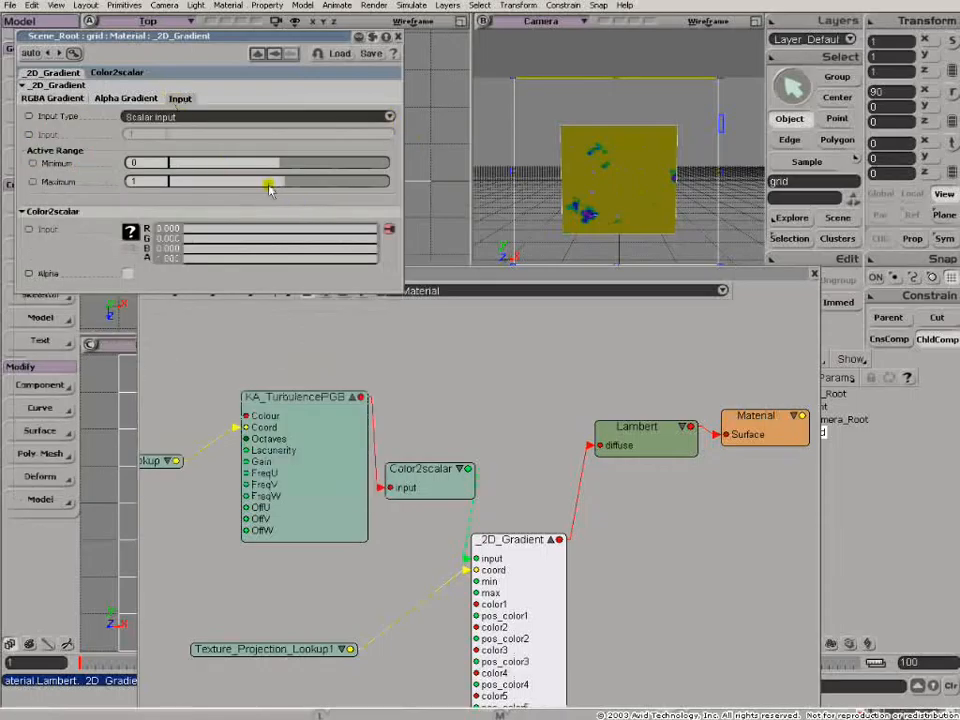
left_click_drag(285, 182, 300, 181)
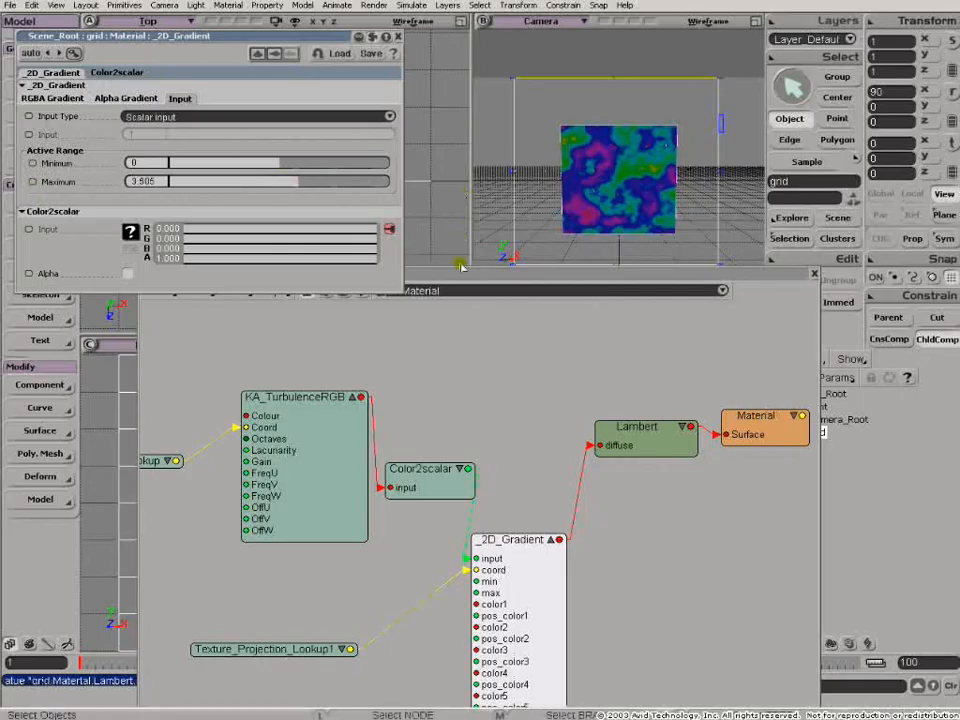
left_click(397, 36)
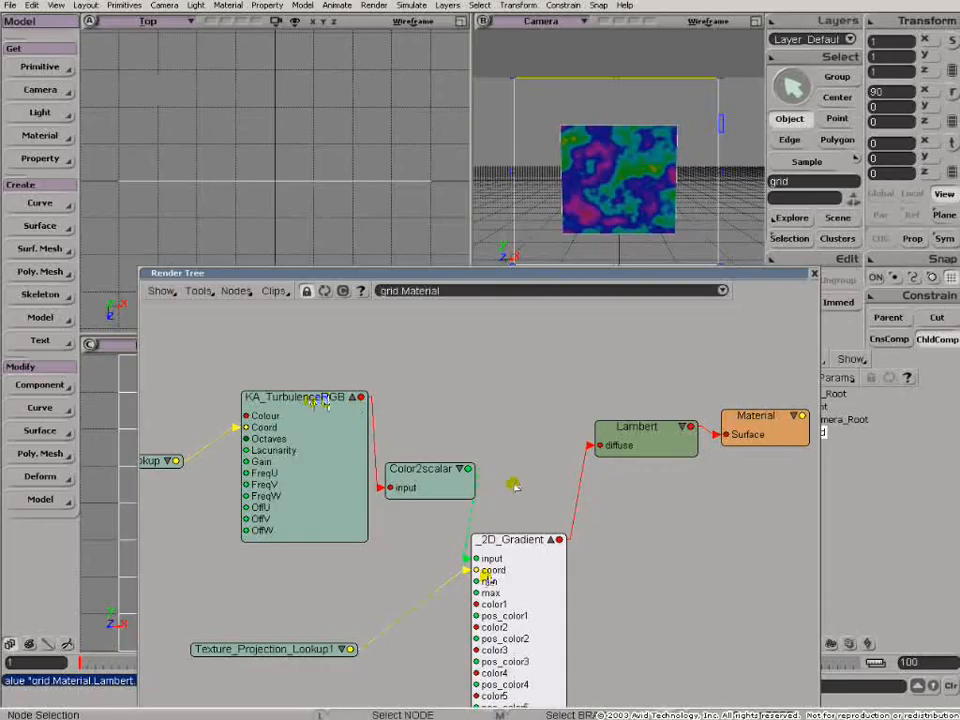
- Reopen the 2D_Gradient properties and move the green colour marker back to position 0.87
double_click(497, 545)
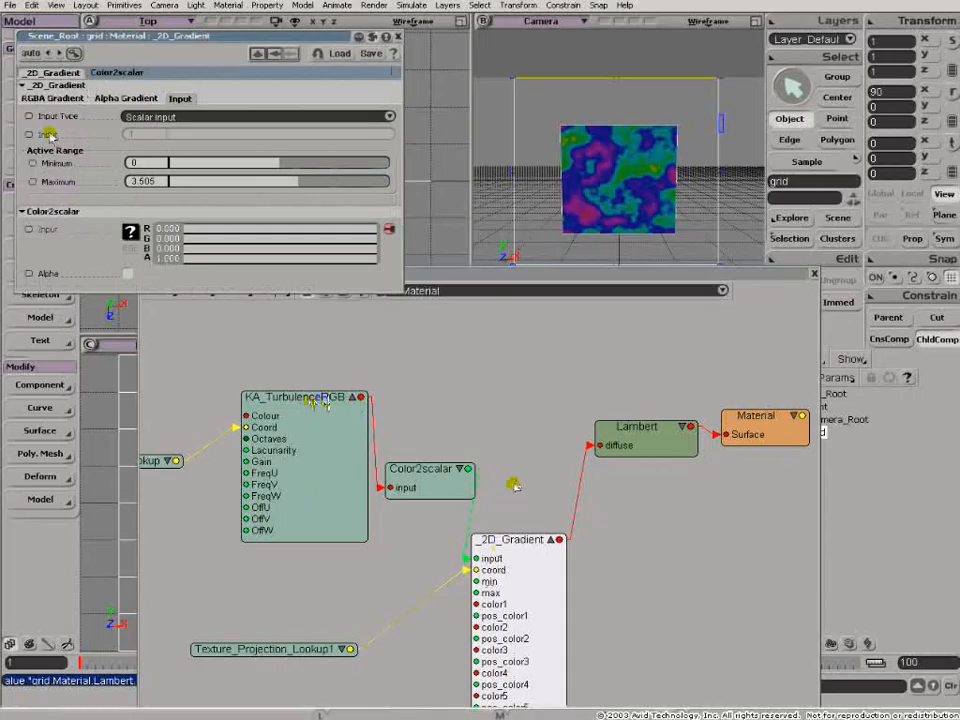
left_click(30, 97)
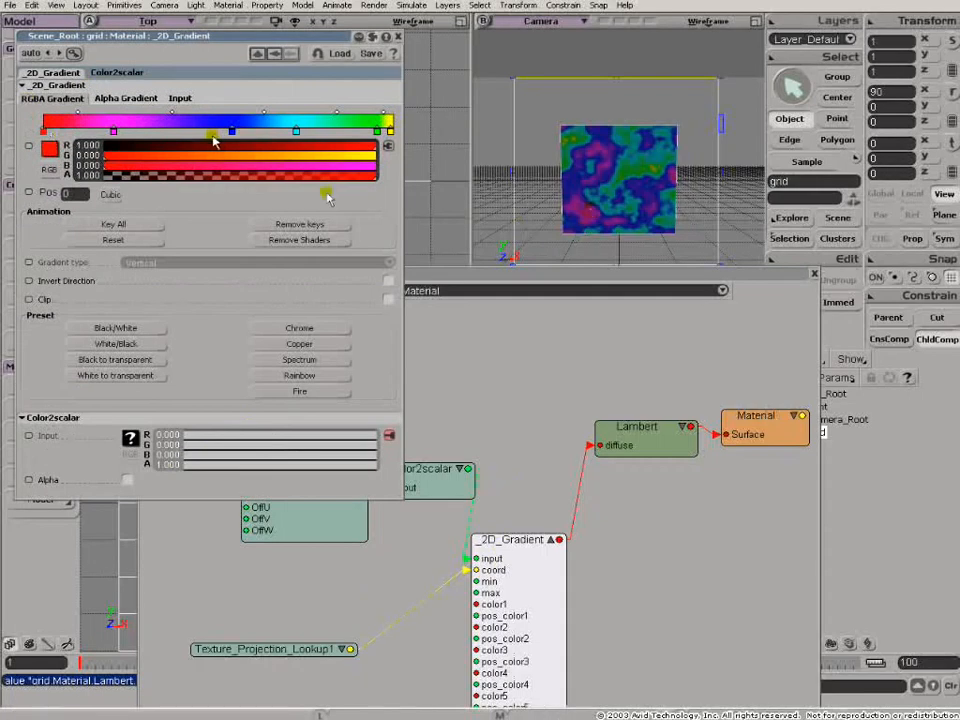
left_click(376, 131)
left_click_drag(378, 133, 355, 136)
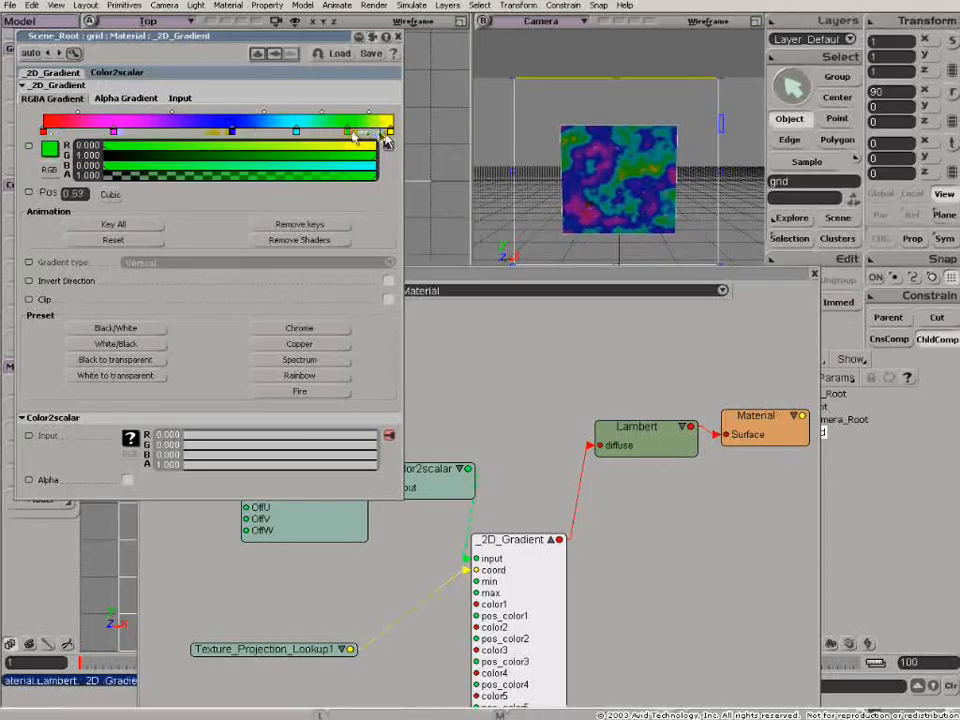
- Try KA_TurbulenceRGB directly on the Lambert diffuse port for comparison and reconnect the 2D_Gradient output to it
left_click(549, 435)
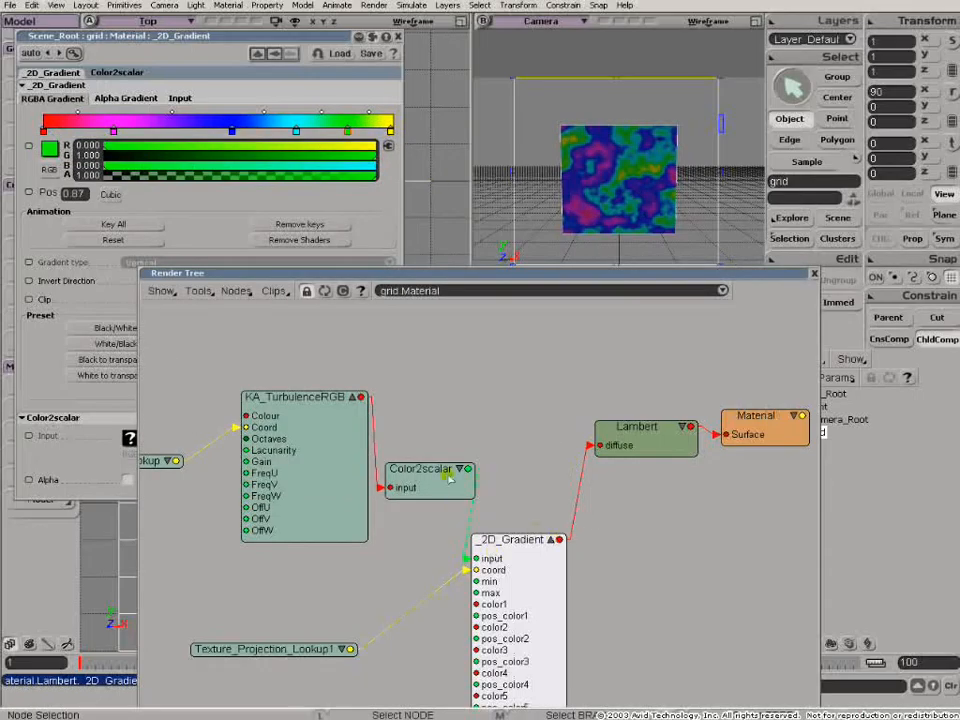
left_click_drag(363, 397, 632, 450)
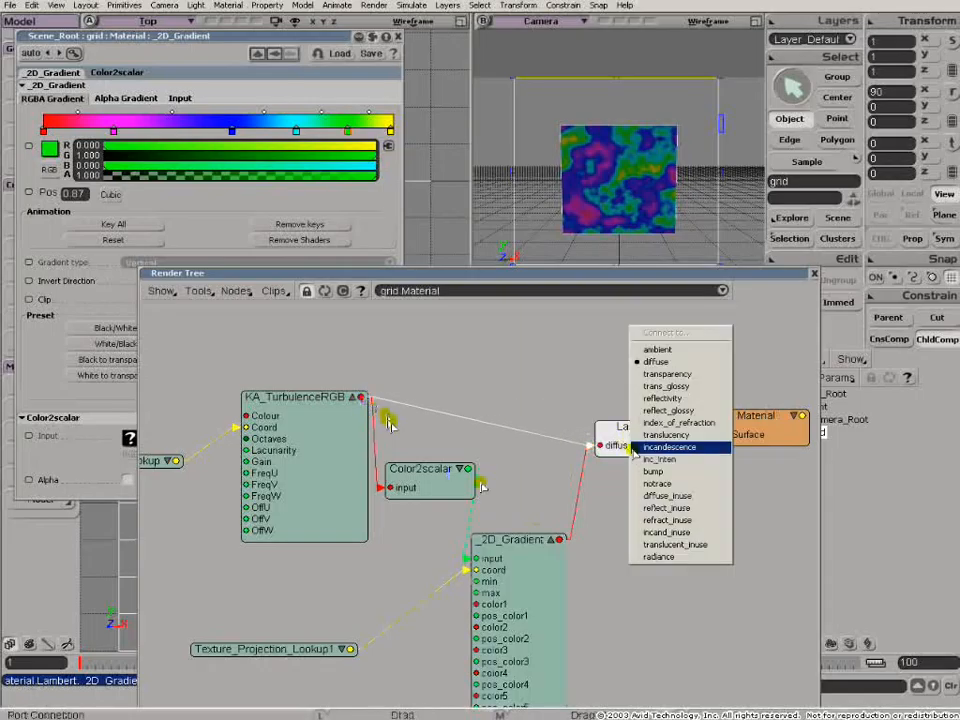
left_click(648, 362)
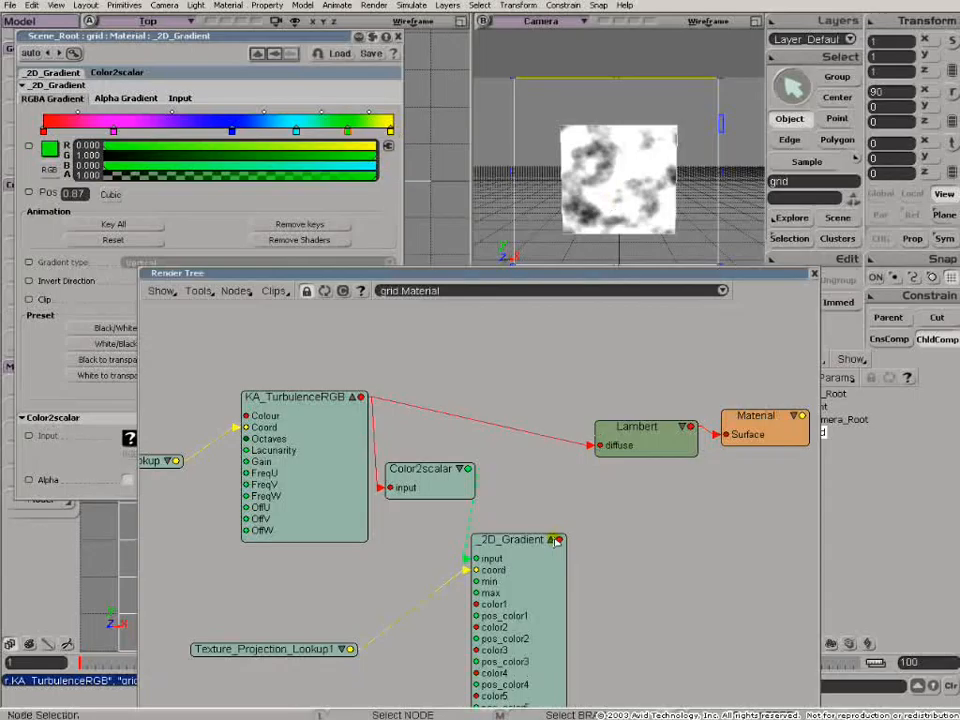
left_click_drag(563, 540, 606, 446)
left_click(636, 362)
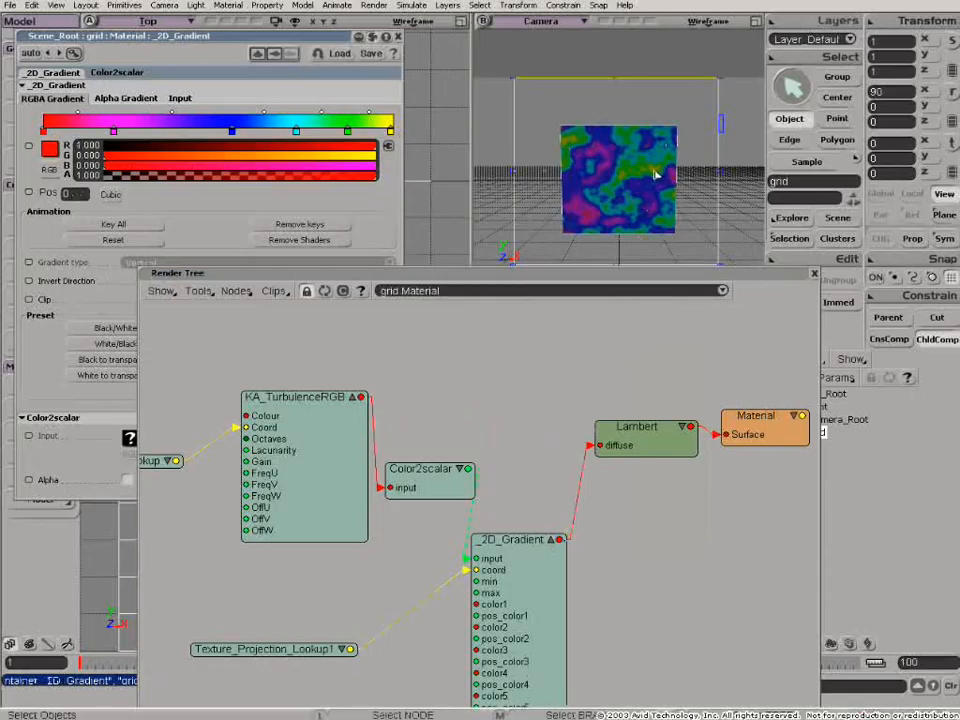
- Try the Chrome and Fire presets on the 2D_Gradient, moving the Render Tree window clear of its properties
left_click(230, 133)
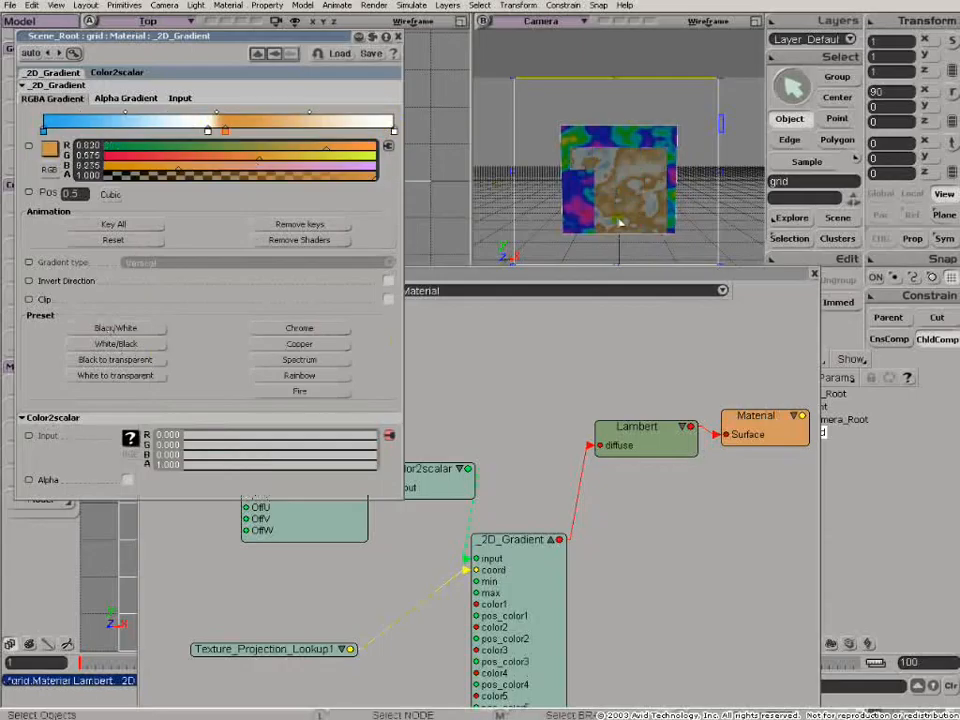
left_click(451, 308)
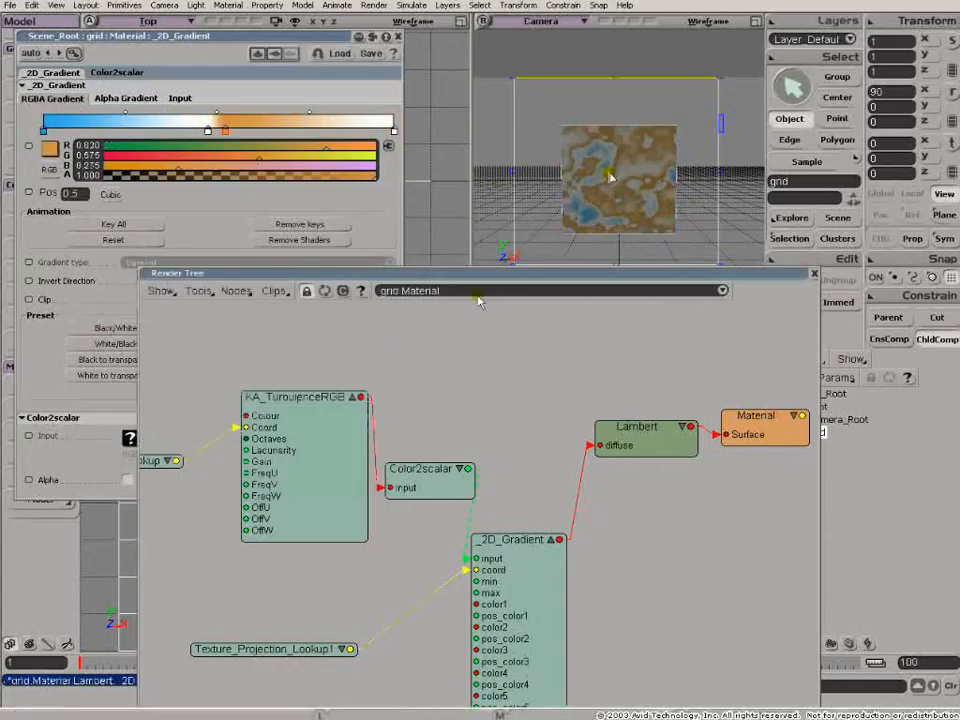
left_click_drag(366, 272, 622, 300)
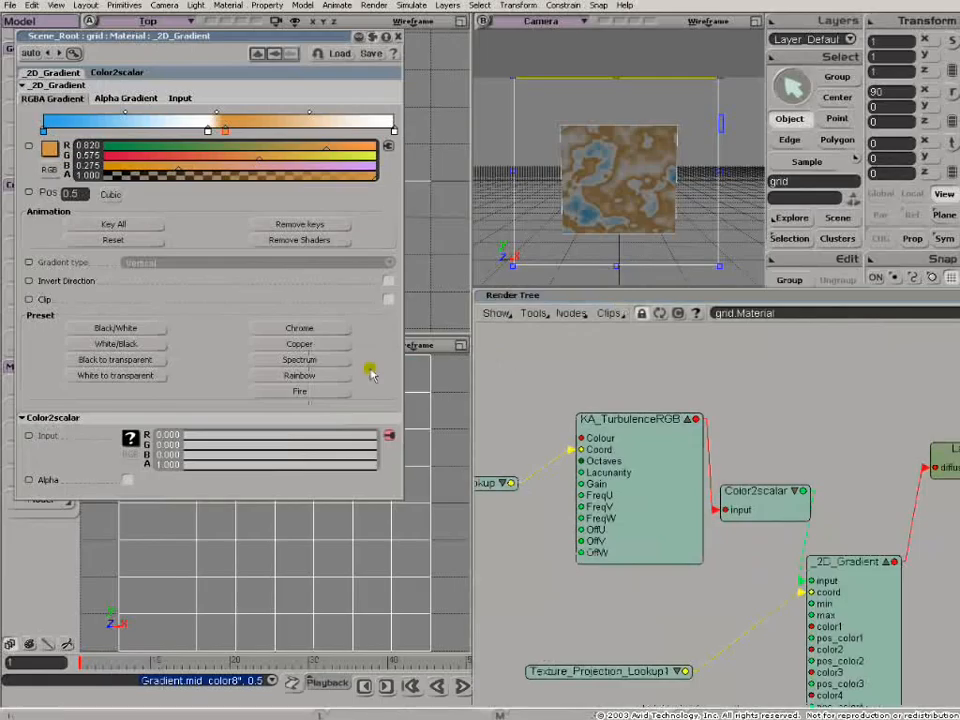
left_click(310, 378)
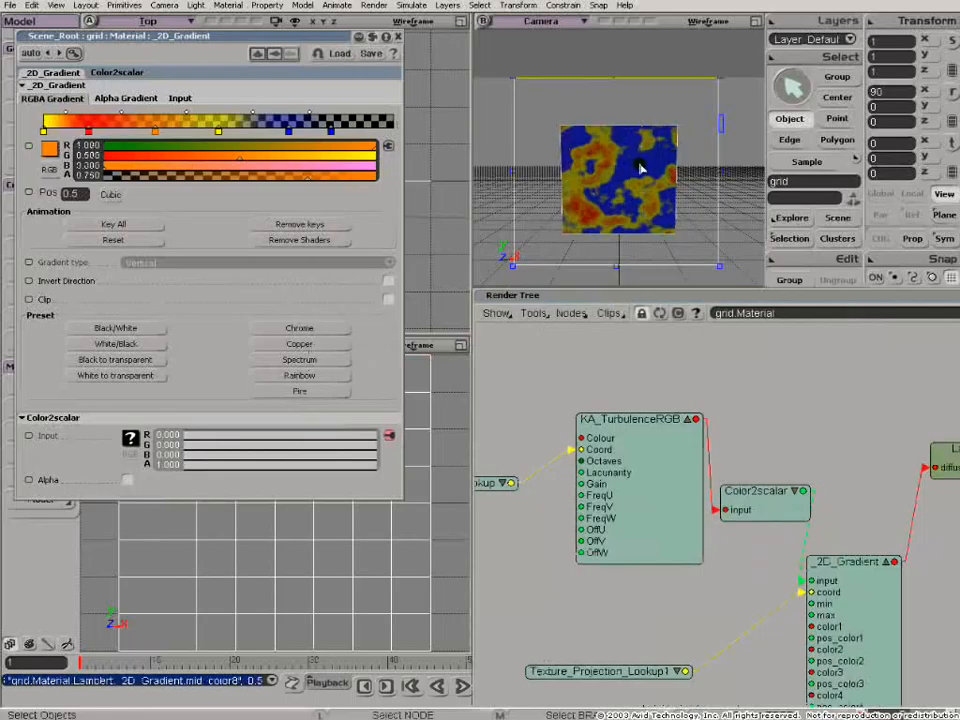
- Move the Render Tree window below the Camera view and apply the Black/White preset to the 2D_Gradient
left_click_drag(560, 298, 222, 199)
left_click_drag(551, 207, 555, 416)
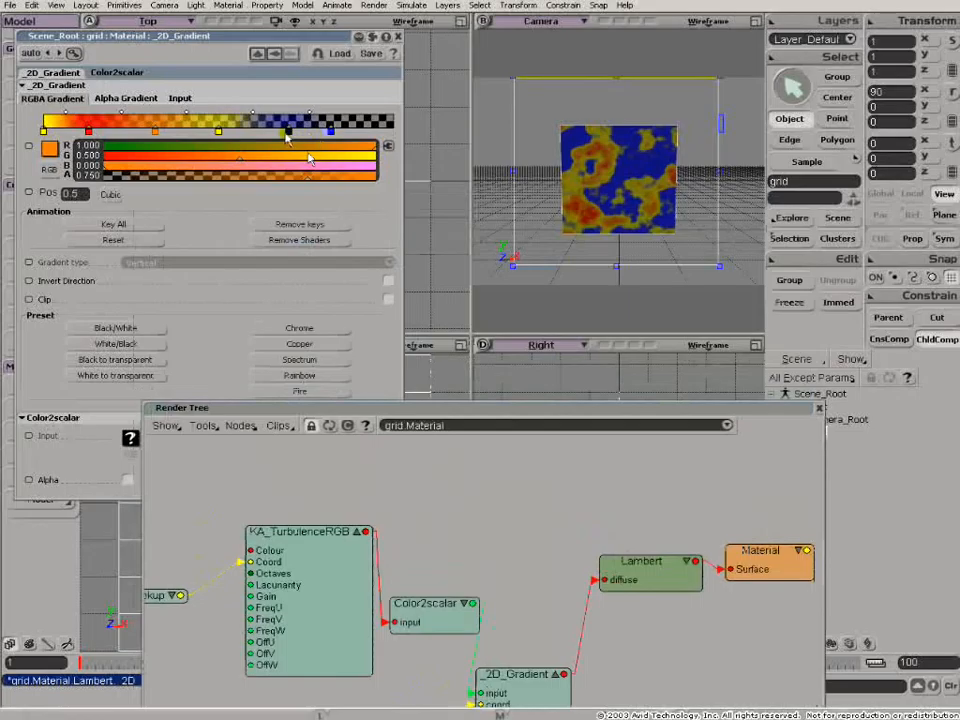
left_click(114, 330)
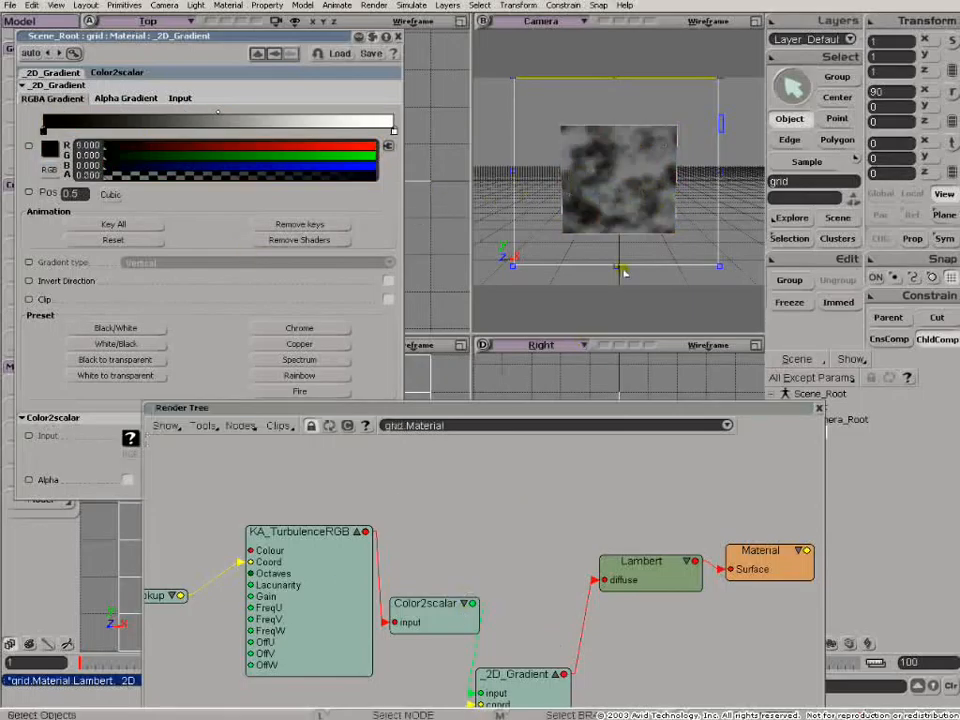
- Add a grey marker at about 0.7 on the 2D_Gradient, pull its midpoints in for a hard black-to-white edge, and raise the Render Tree window
left_click_drag(216, 117, 293, 121)
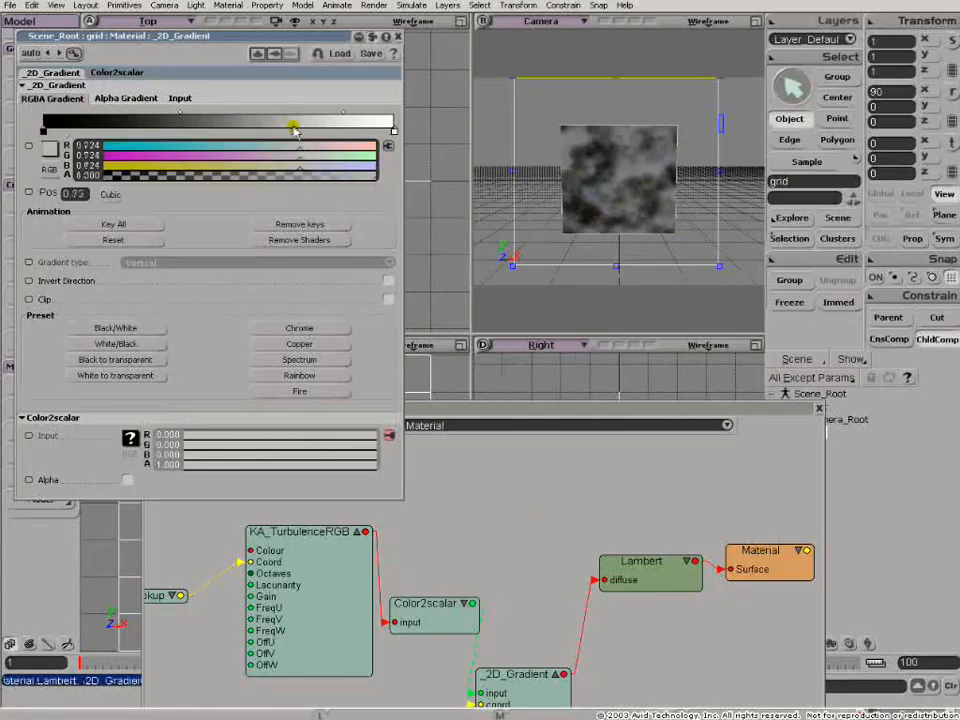
mouse_move(184, 116)
left_mouse_down()
mouse_move(339, 119)
mouse_move(292, 116)
left_mouse_up()
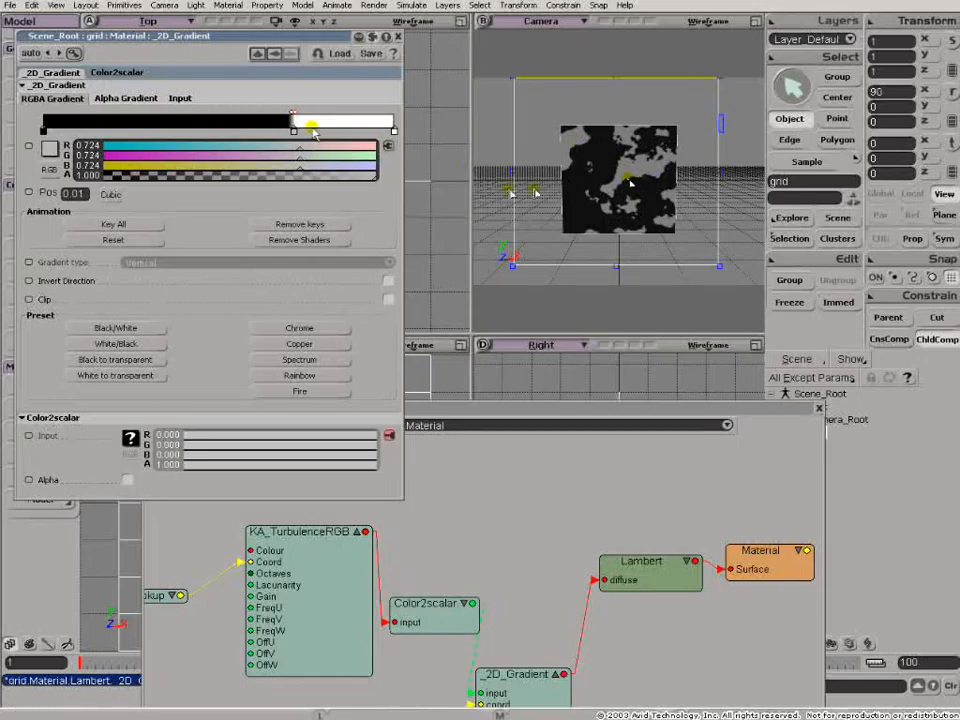
left_click(497, 441)
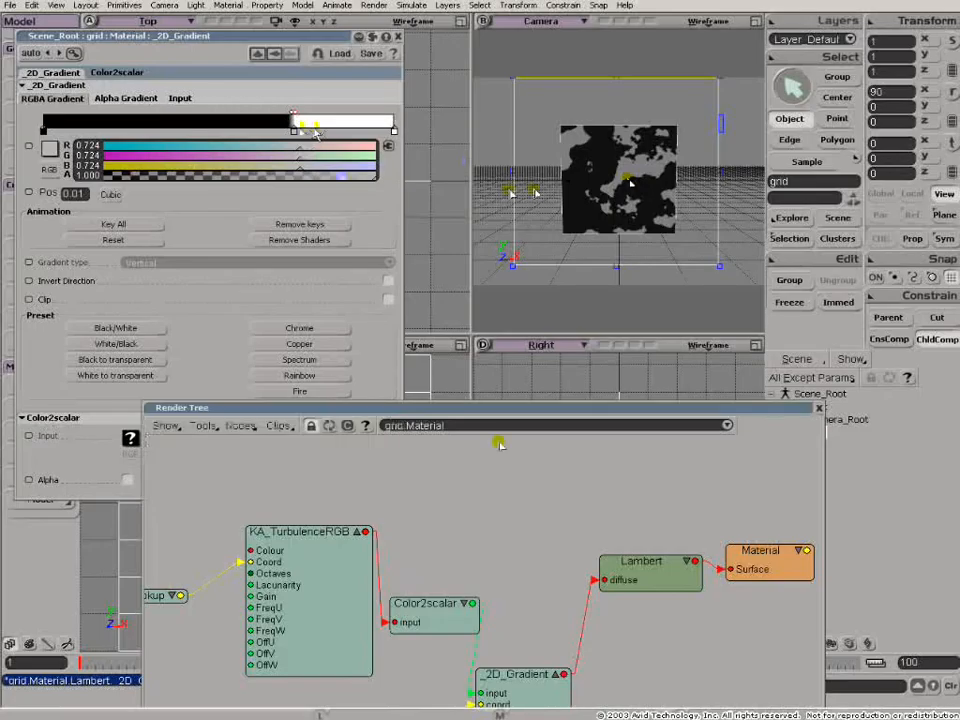
left_click_drag(516, 407, 537, 304)
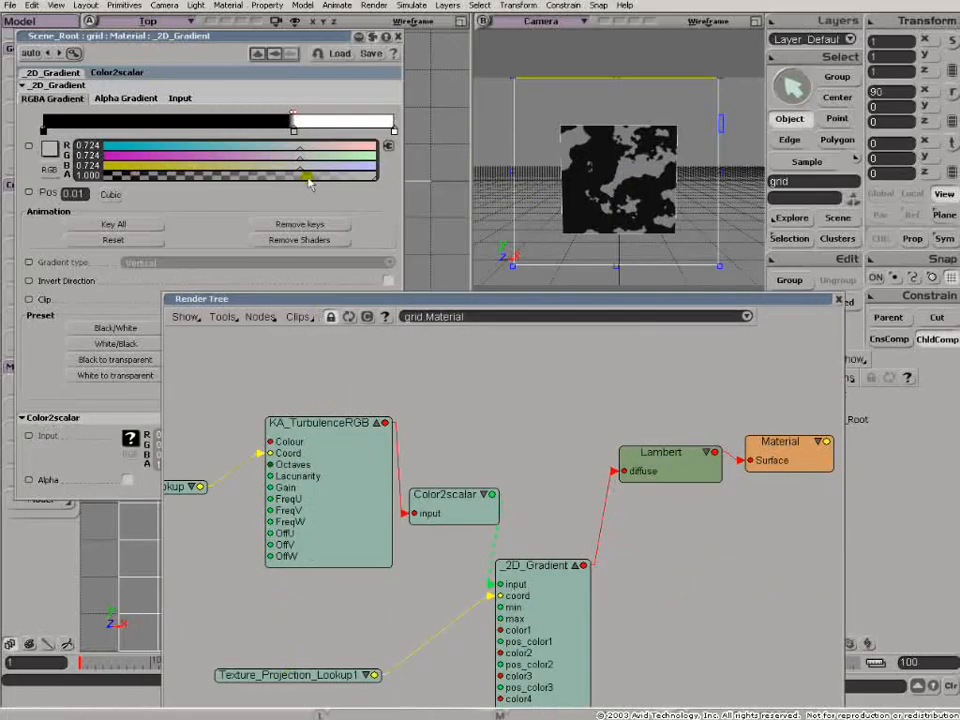
- Soften the black-to-grey transition, move the grey marker to about 0.63, and add a blue marker at 0.07 with its blue channel at 0.811
left_click_drag(292, 112, 183, 110)
left_click_drag(293, 131, 265, 132)
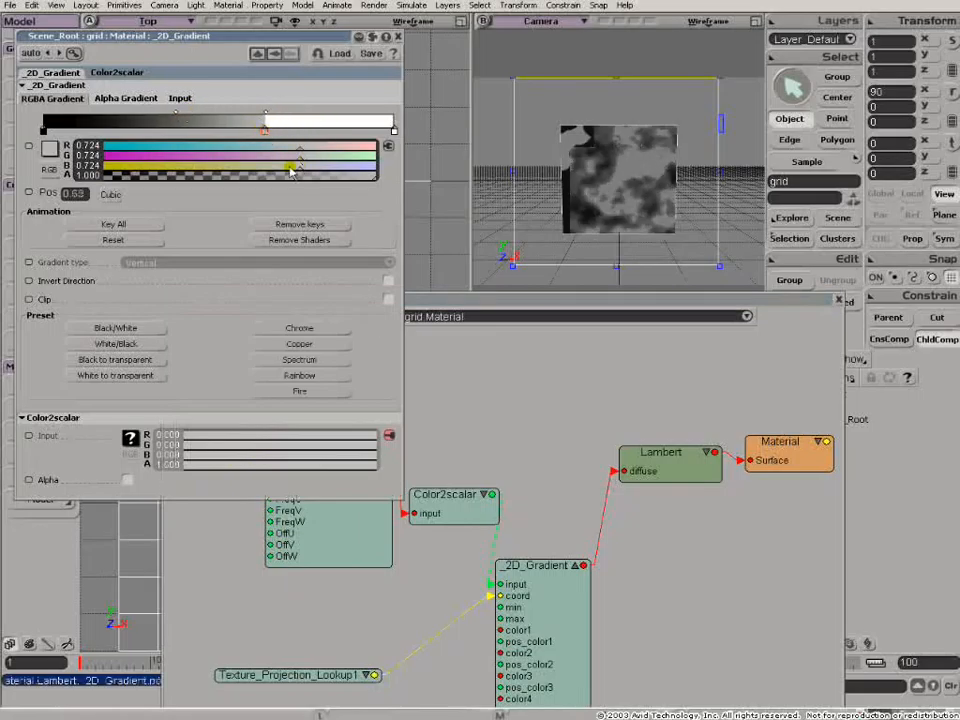
left_click(68, 131)
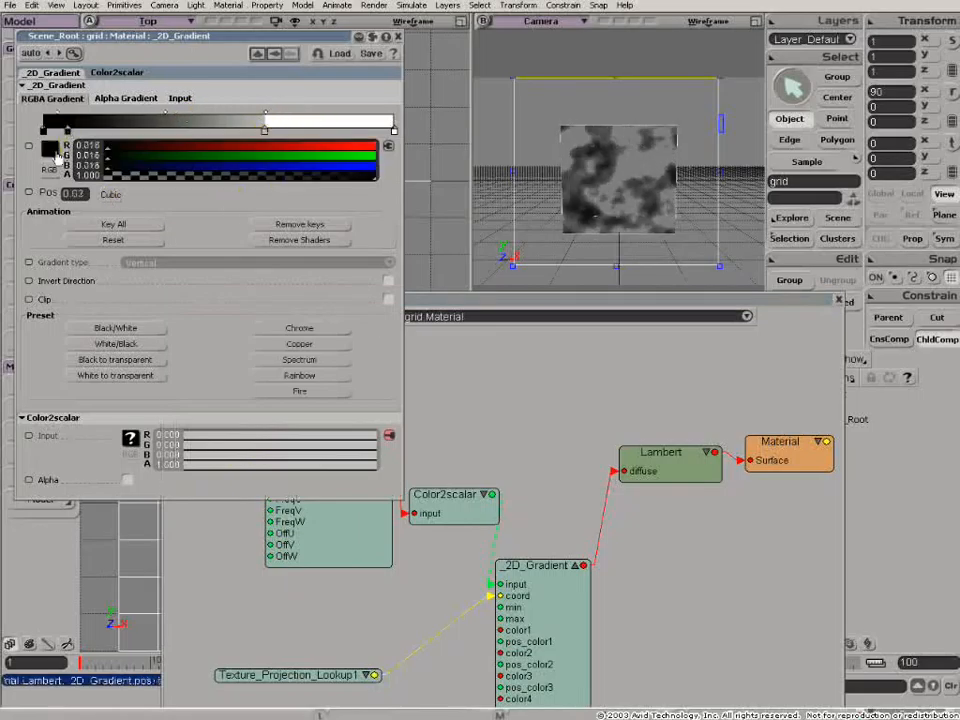
left_click_drag(221, 165, 328, 164)
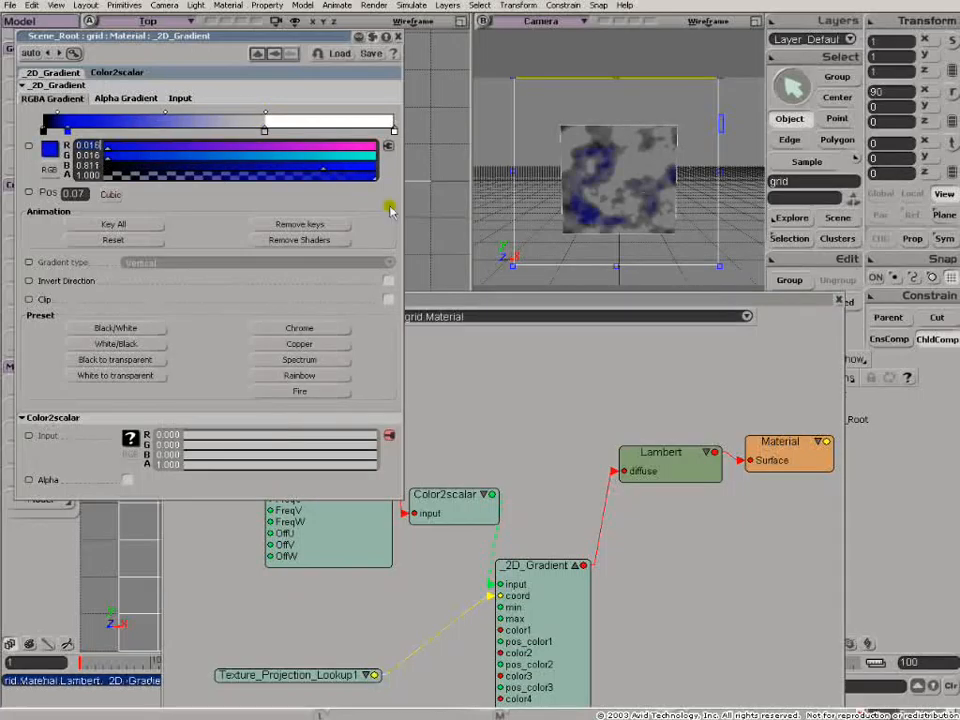
- Move the grey marker to about 0.72 and turn the gradient's black start marker blue with a blue value of 0.722
left_click_drag(266, 132, 300, 132)
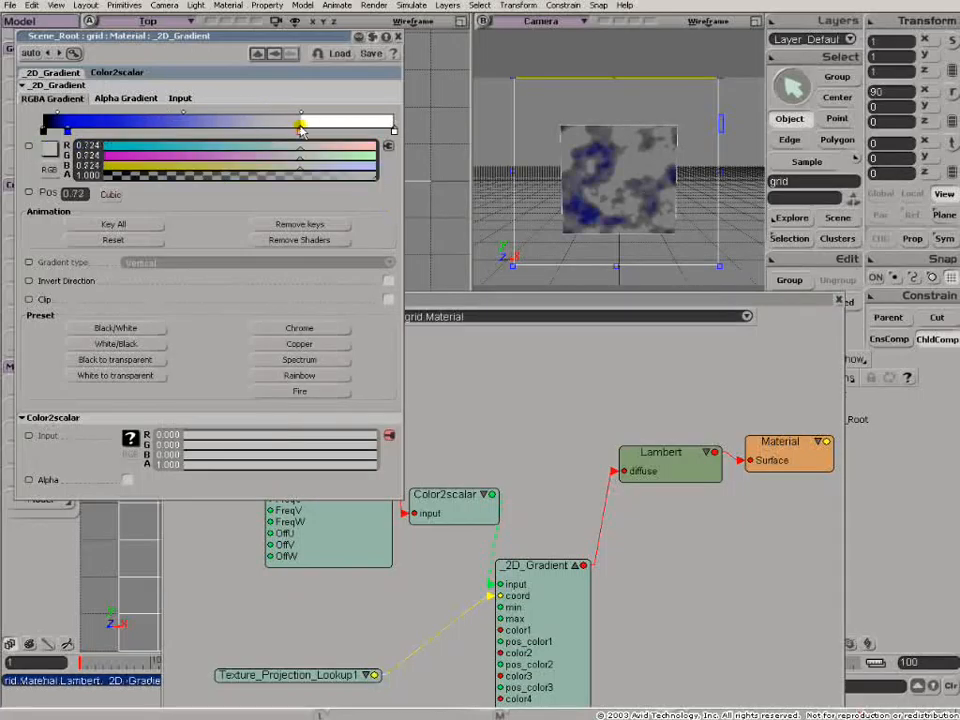
left_click(67, 132)
left_click_drag(257, 169, 300, 172)
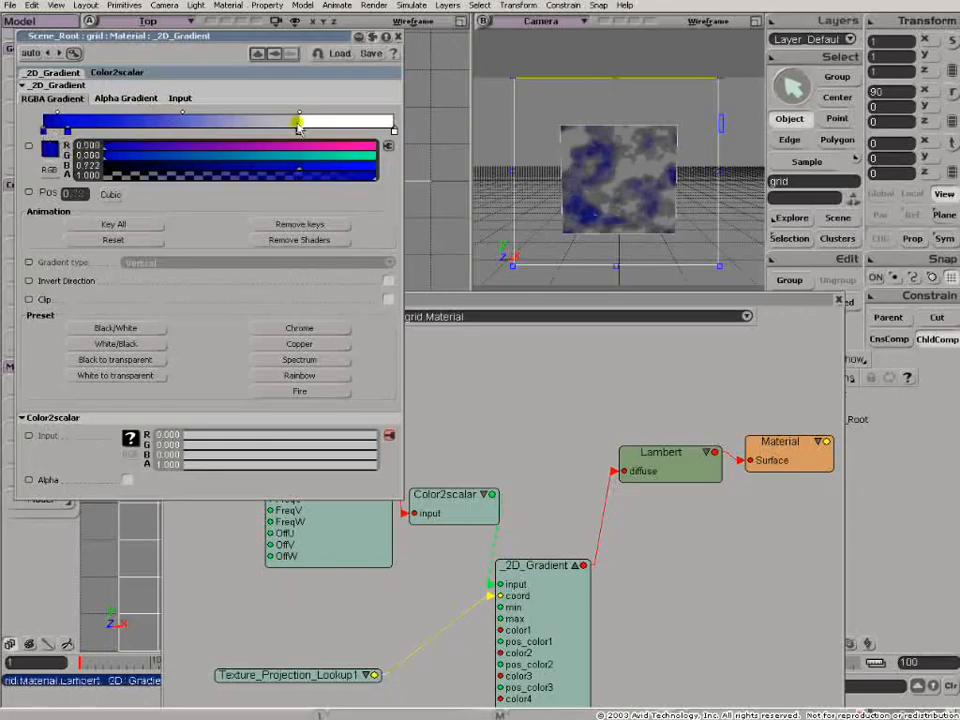
- Move the grey marker back to about 0.6 and shift the midpoint before it close to the marker to sharpen the blue-to-grey transition
mouse_move(299, 123)
left_mouse_down()
mouse_move(265, 120)
mouse_move(281, 119)
mouse_move(253, 132)
left_mouse_up()
mouse_move(161, 116)
left_click_drag(161, 116, 280, 121)
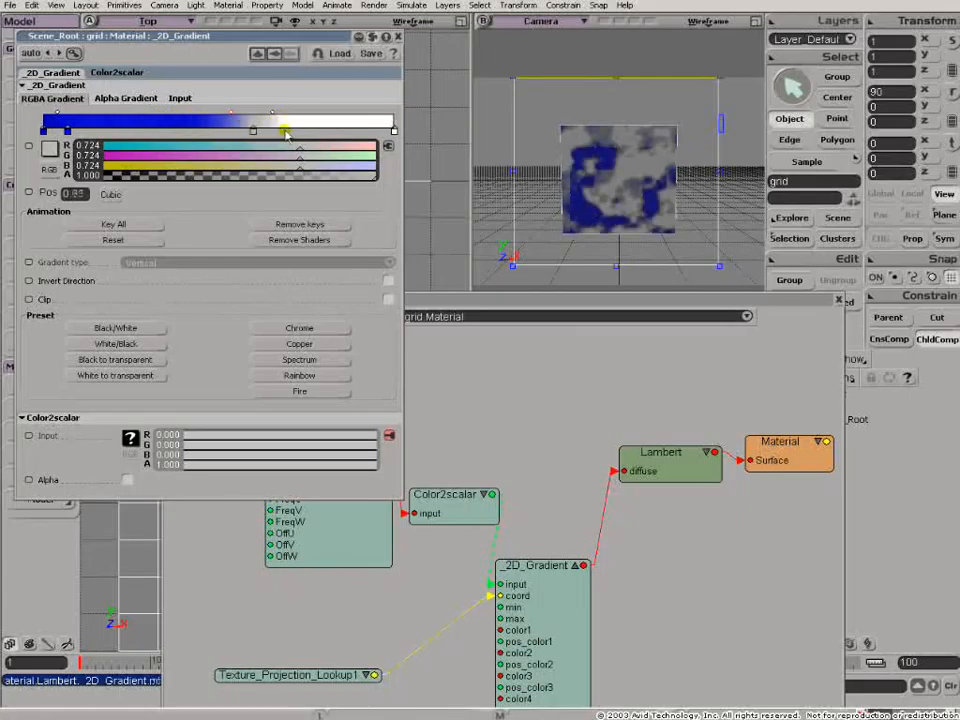